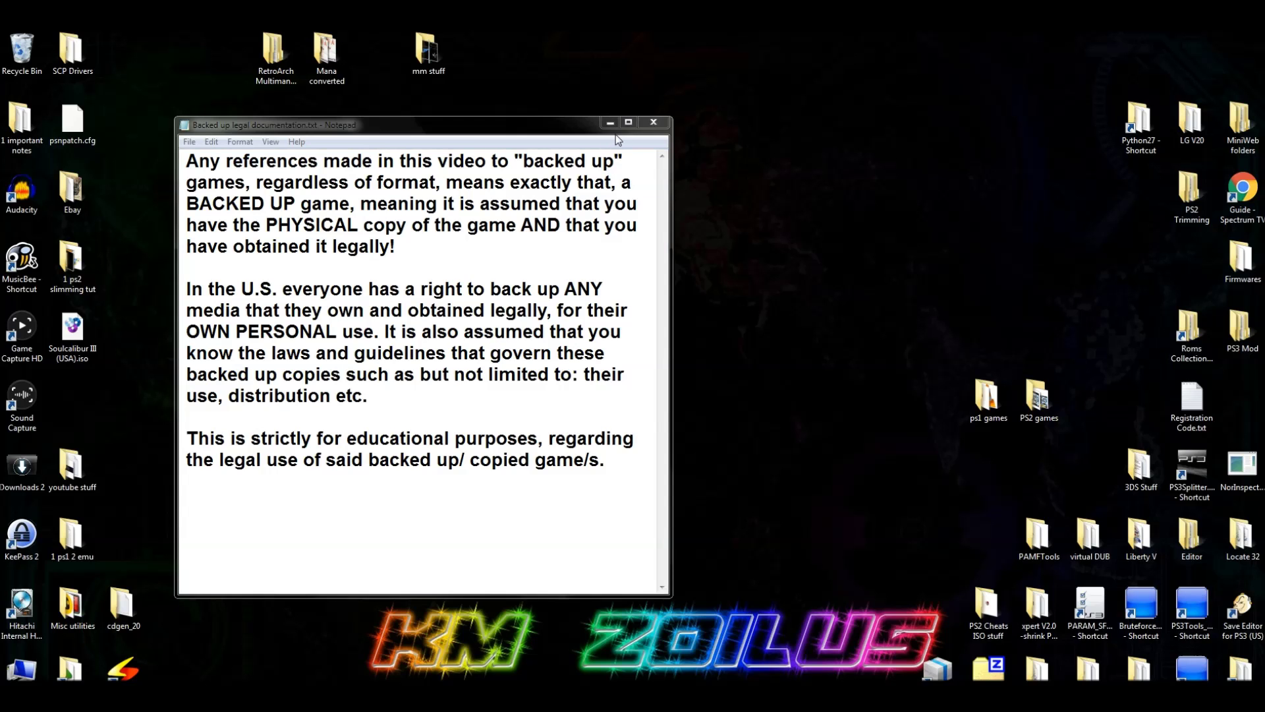
- Close the legal disclaimer note in Notepad
left_click(654, 123)
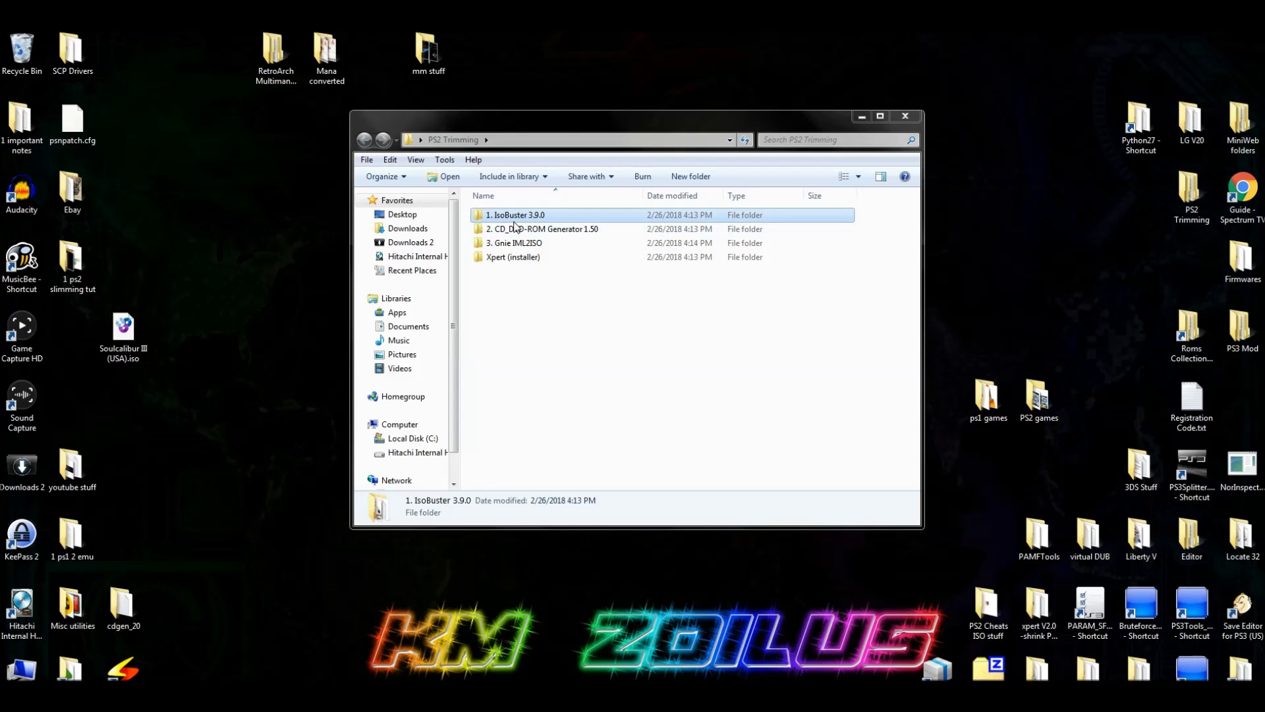
- Review the Xpert, CD_DVD-ROM Generator, Gnie IML2ISO and IsoBuster folders, then close the empty Notepad++
left_click(526, 257)
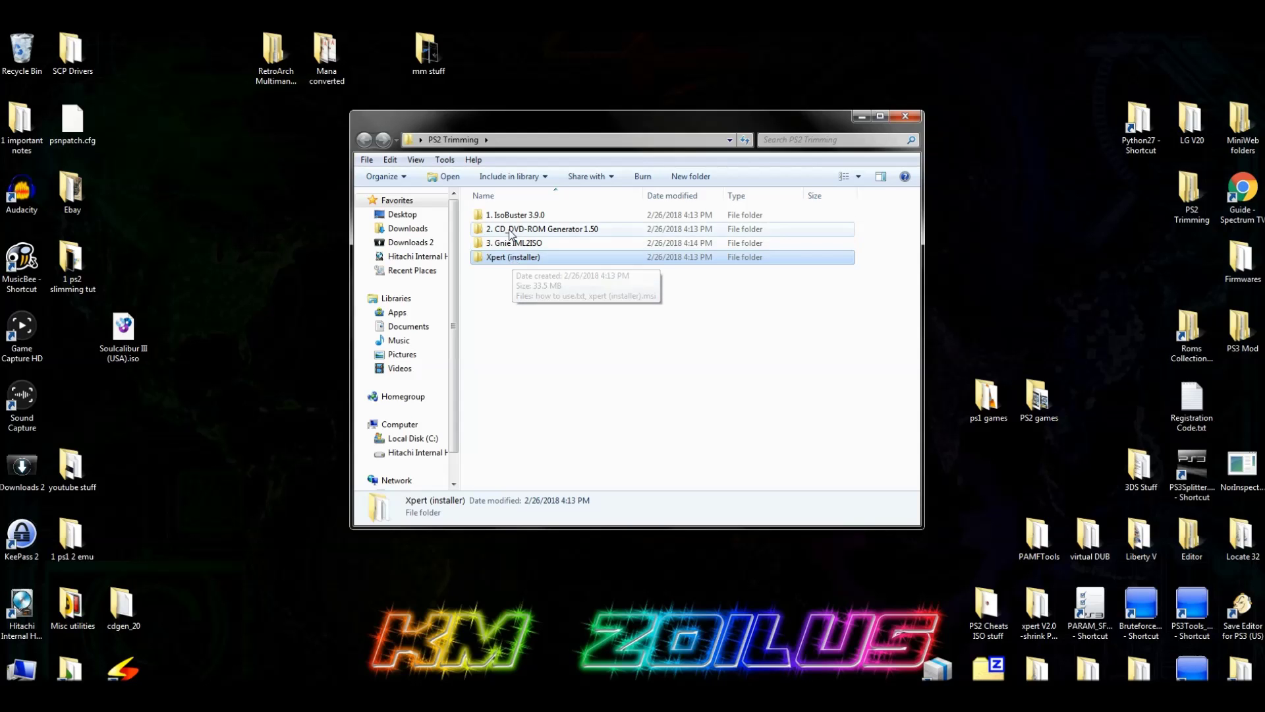
left_click(512, 230)
left_click(516, 245)
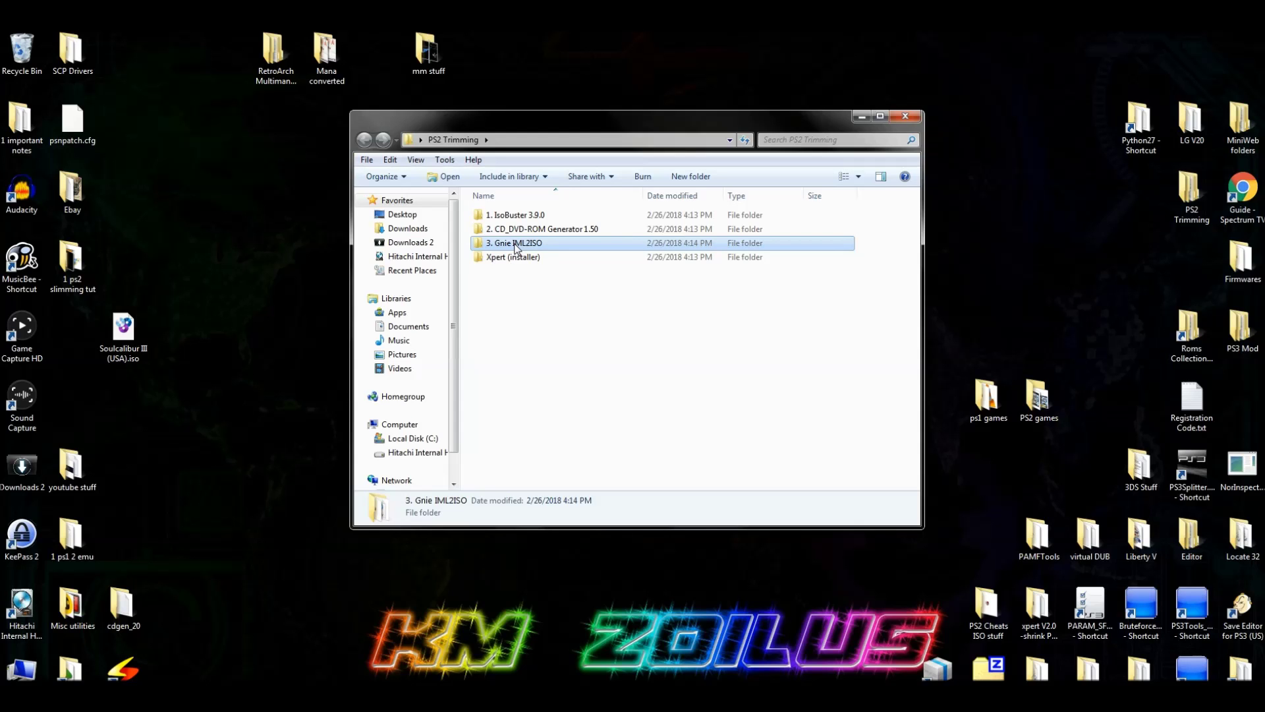
left_click(520, 230)
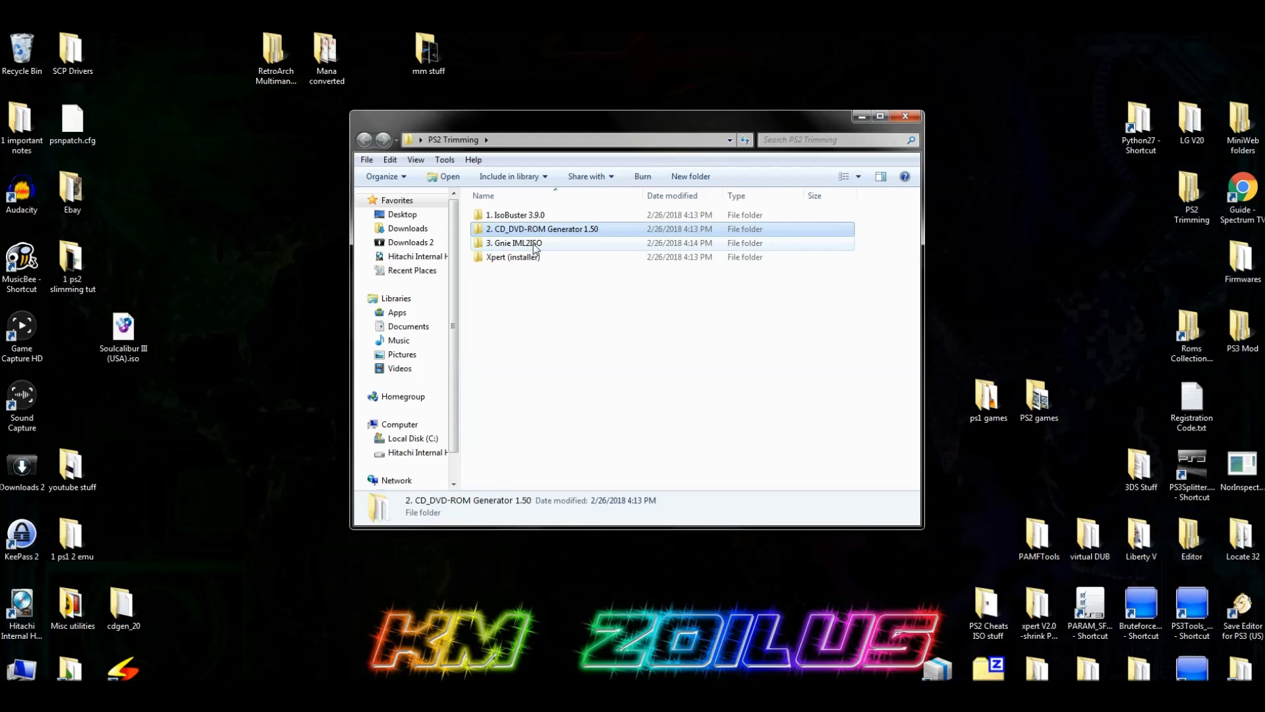
left_click(532, 244)
left_click(527, 232)
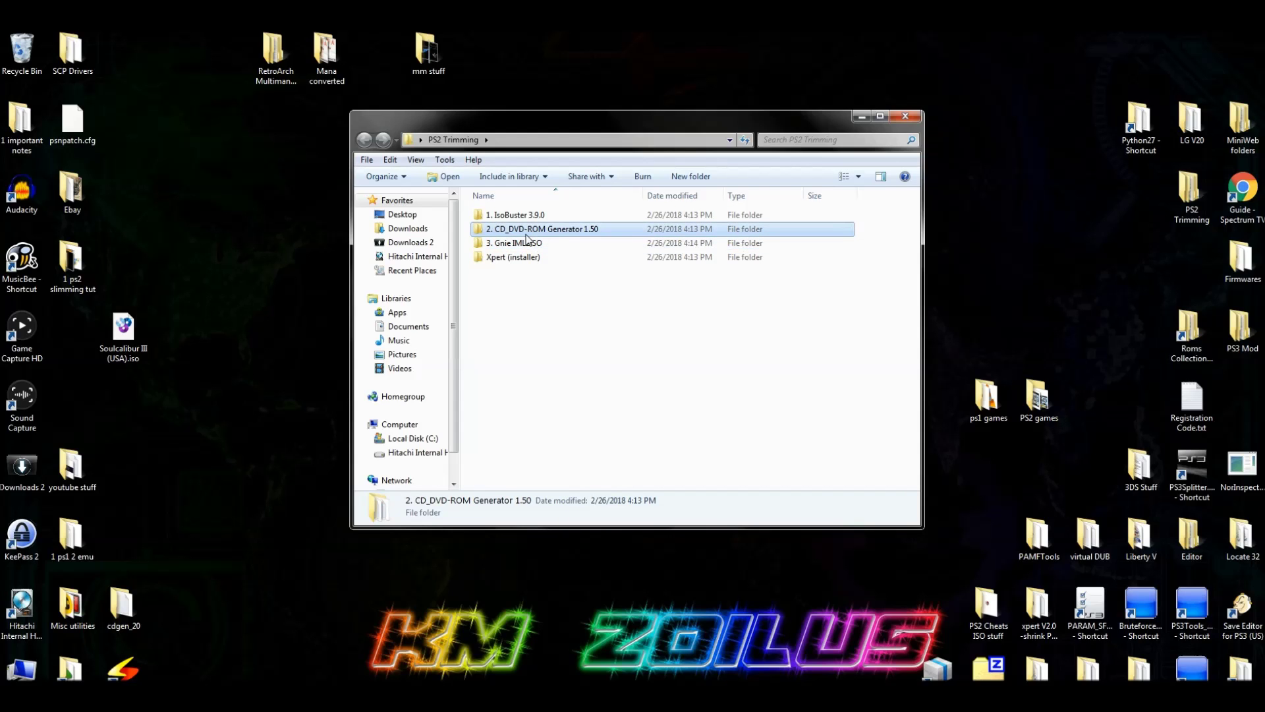
left_click(526, 216)
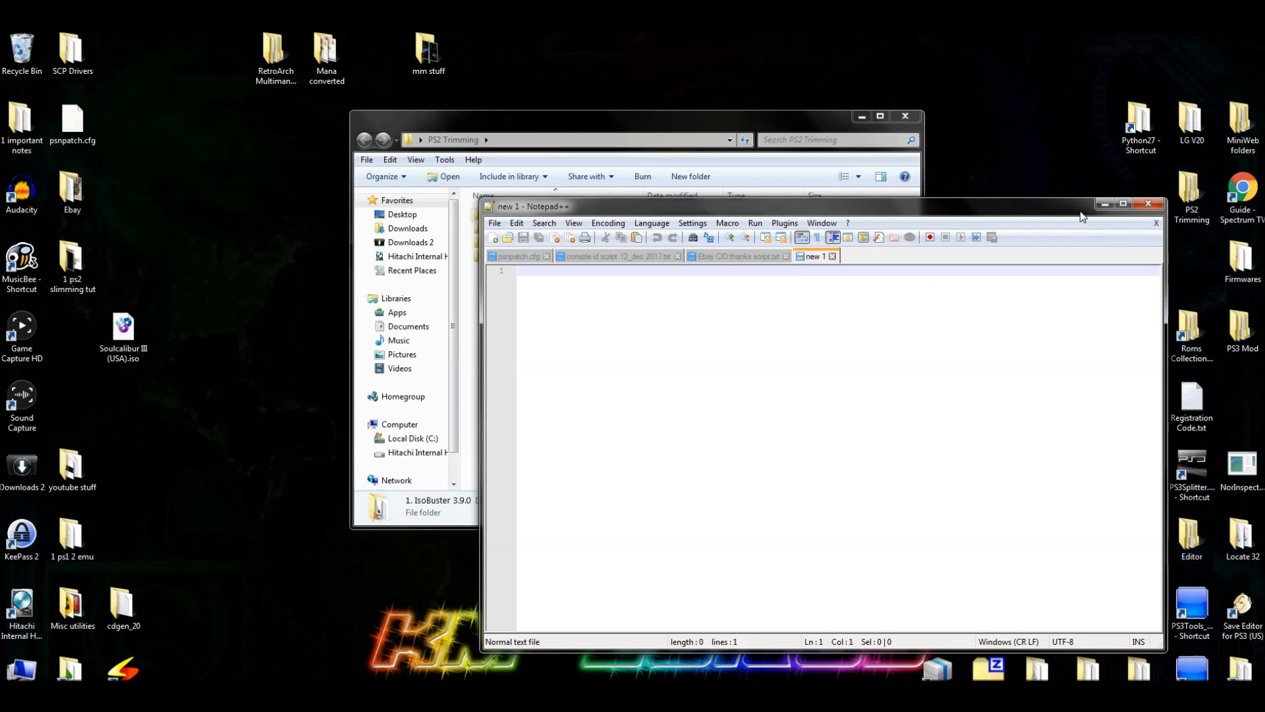
left_click(1147, 203)
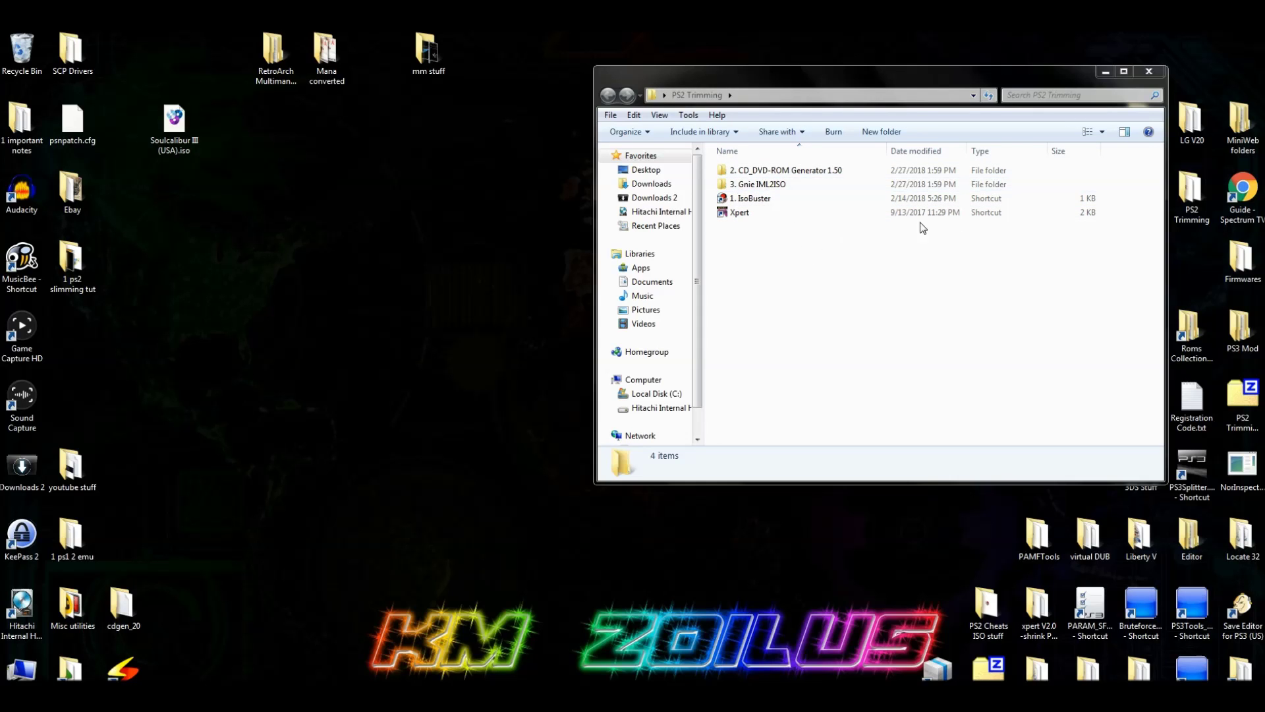
- Make a new desktop folder 'sc3 ps2', open it, and place its window left of PS2 Trimming
left_click_drag(960, 75, 1000, 77)
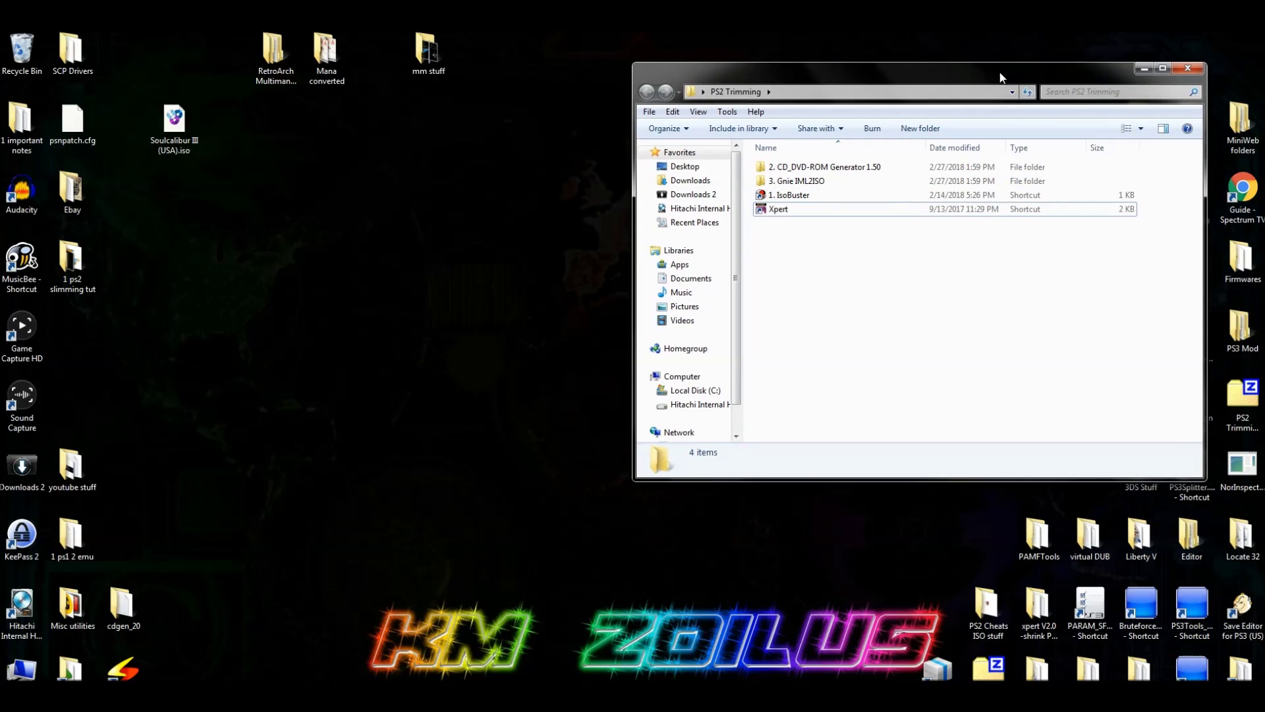
left_click(171, 125)
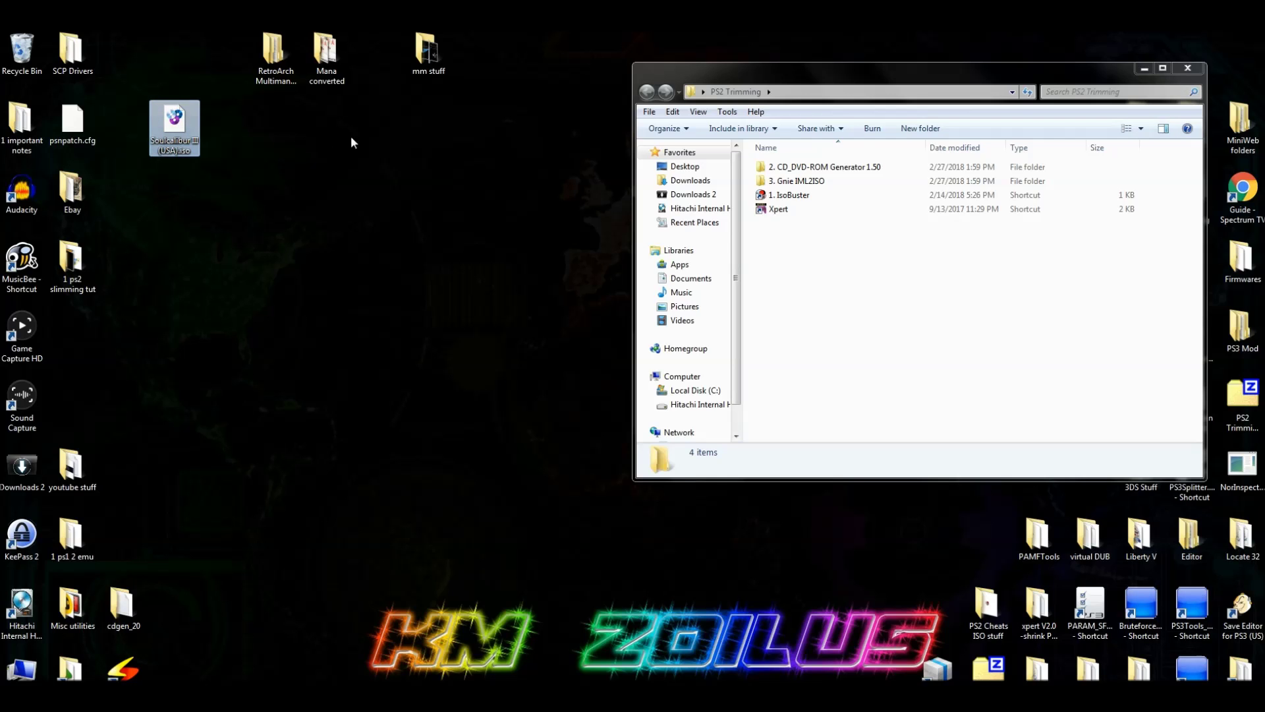
right_click(238, 306)
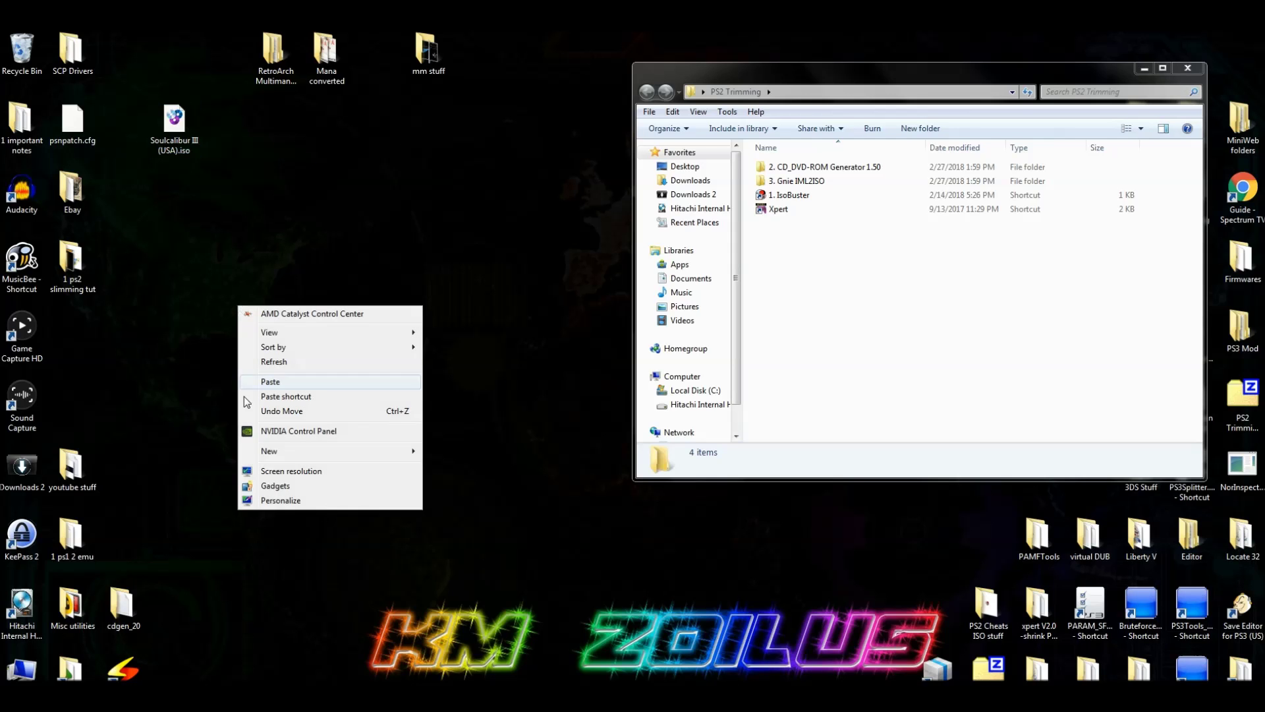
mouse_move(285, 455)
left_click(447, 455)
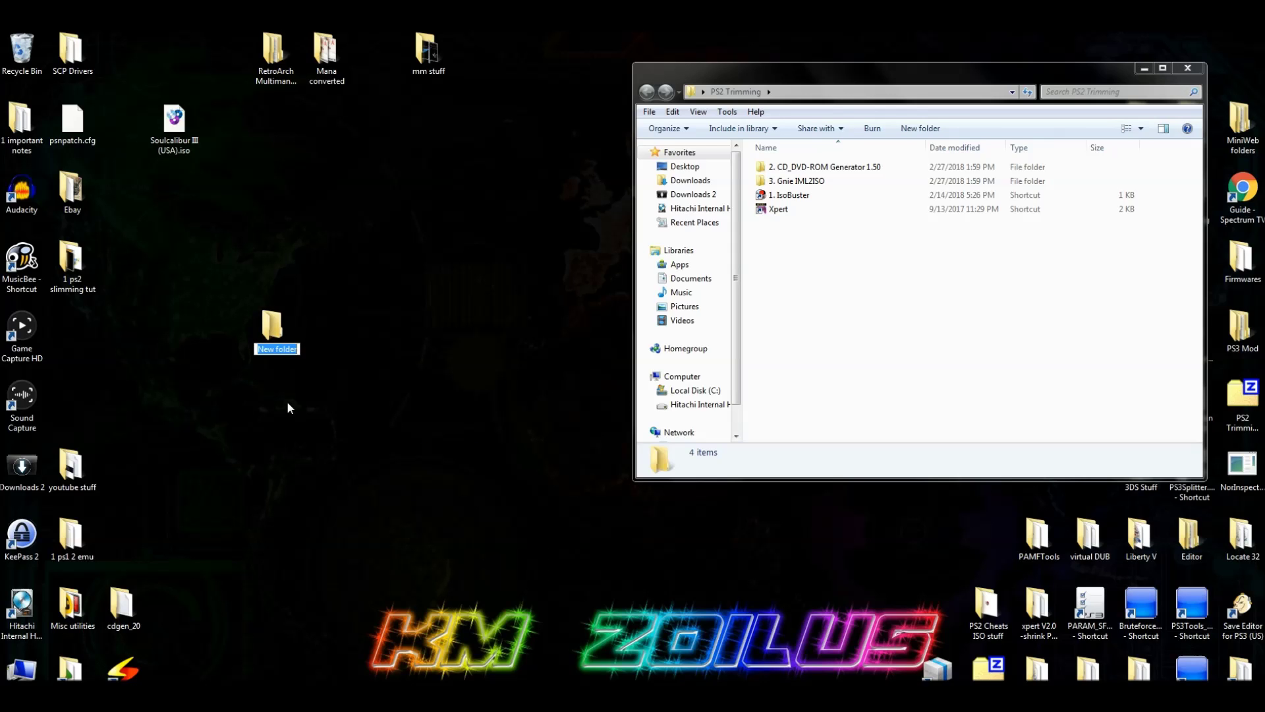
type("sc3 ps2")
key("Return")
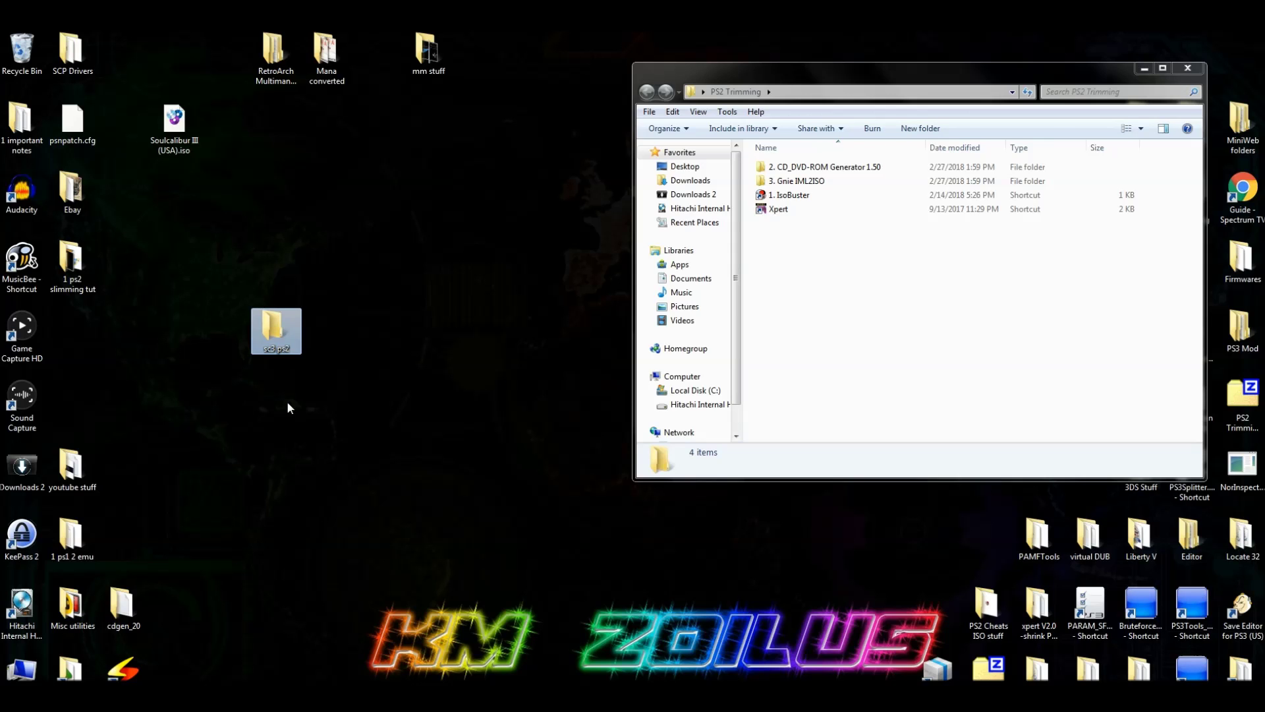
key("Return")
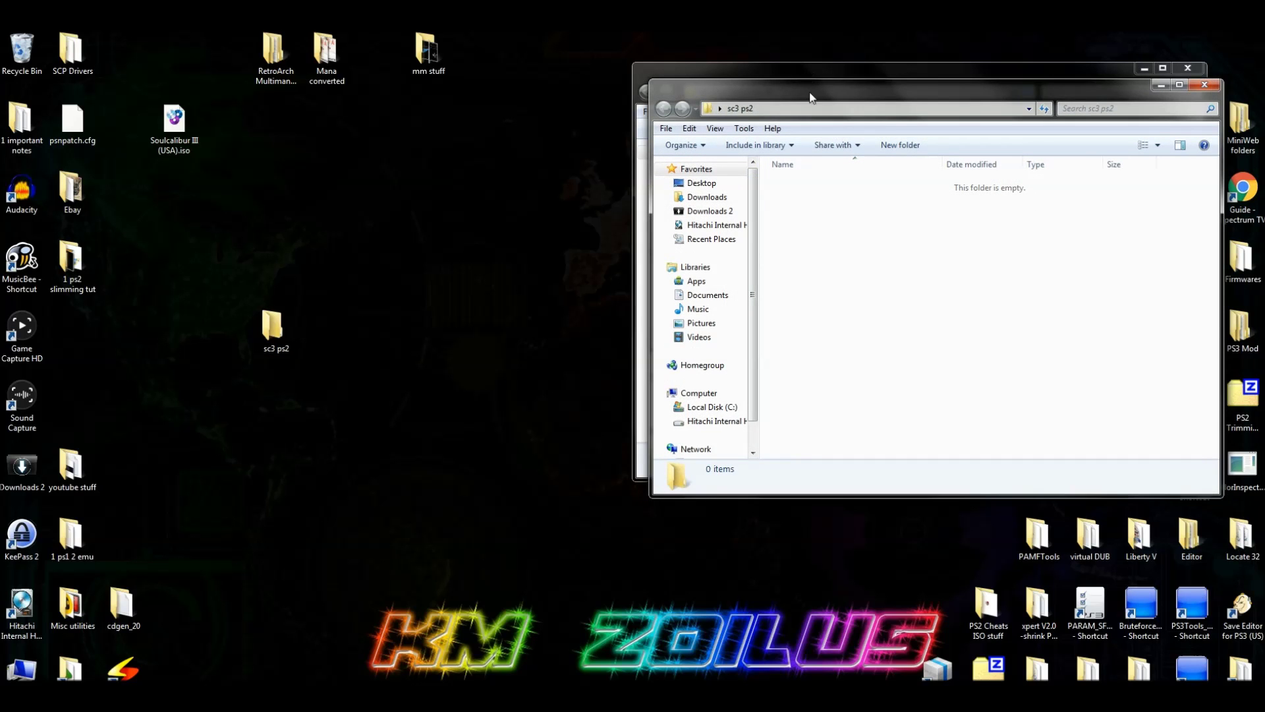
left_click_drag(810, 98, 187, 187)
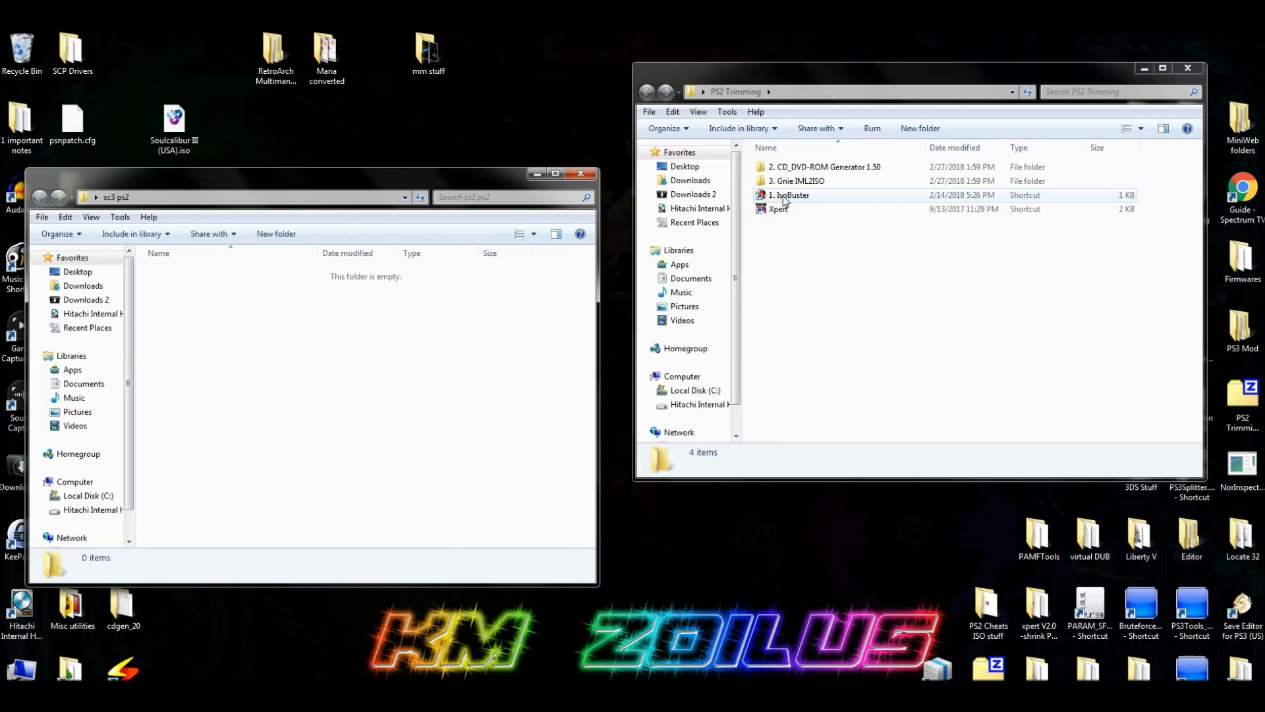
- Launch IsoBuster from its shortcut, dismiss the nag message, and move it aside
double_click(785, 196)
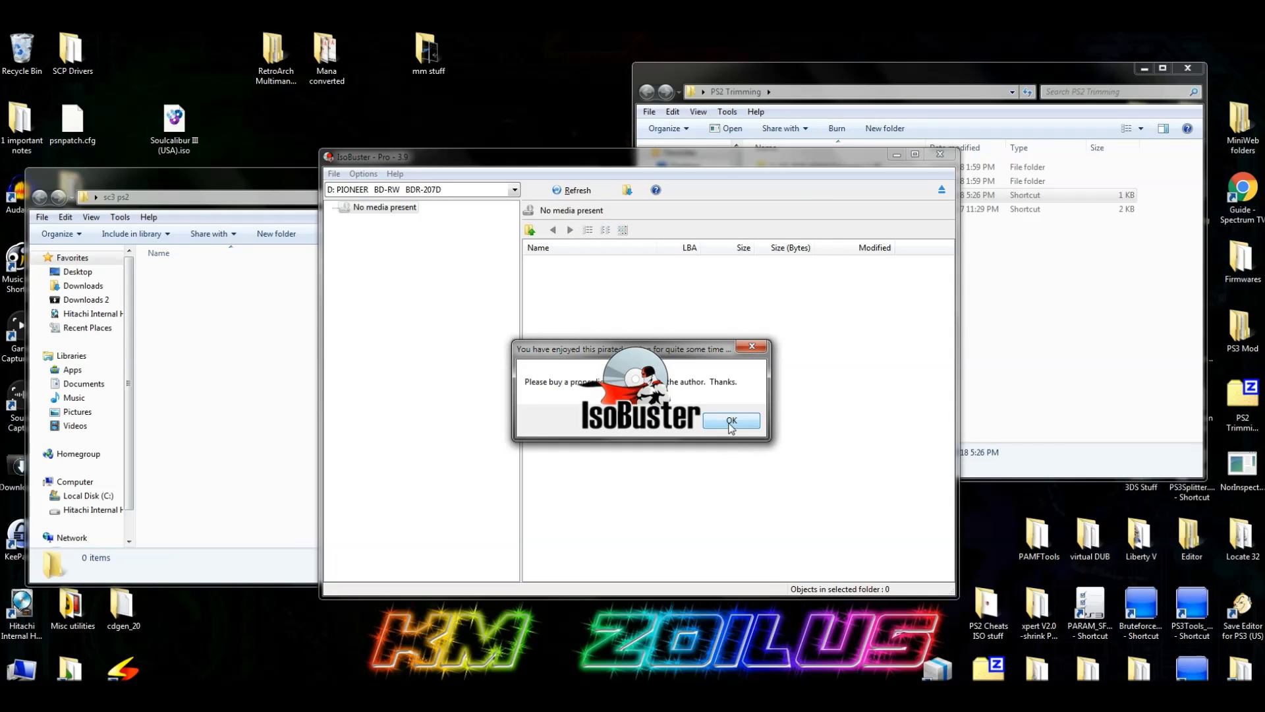
left_click(730, 422)
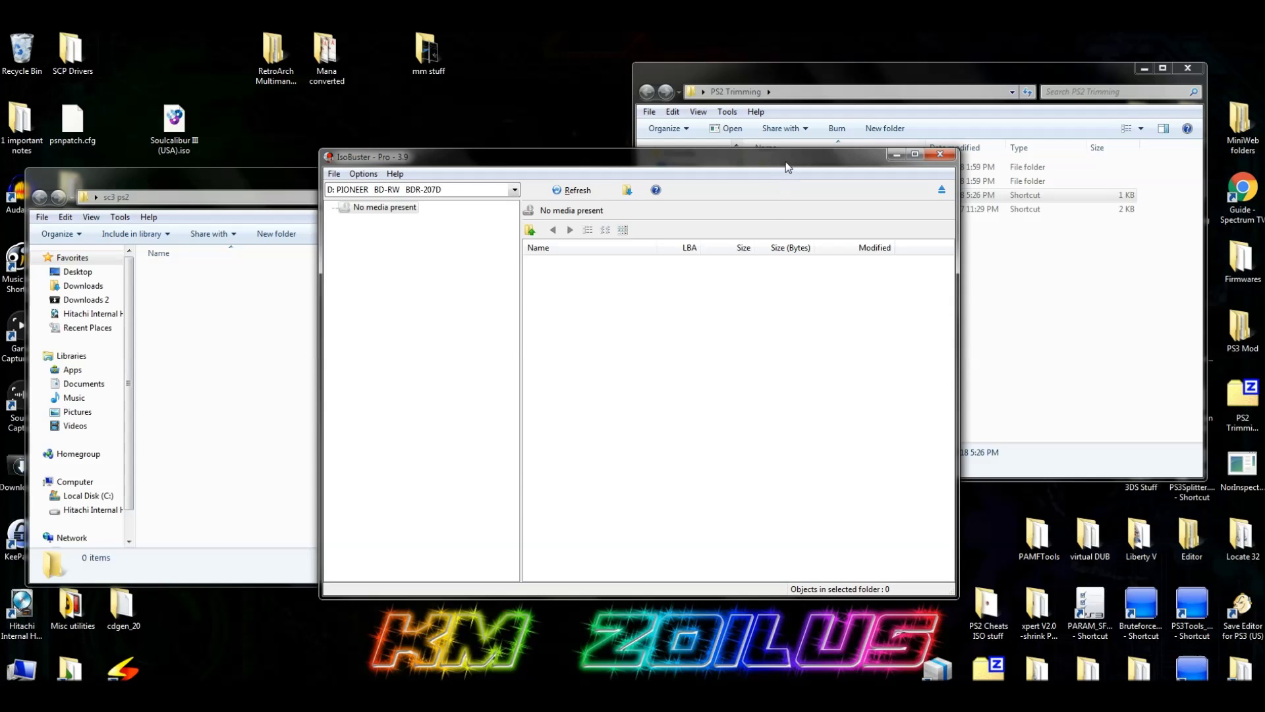
left_click_drag(787, 167, 1079, 97)
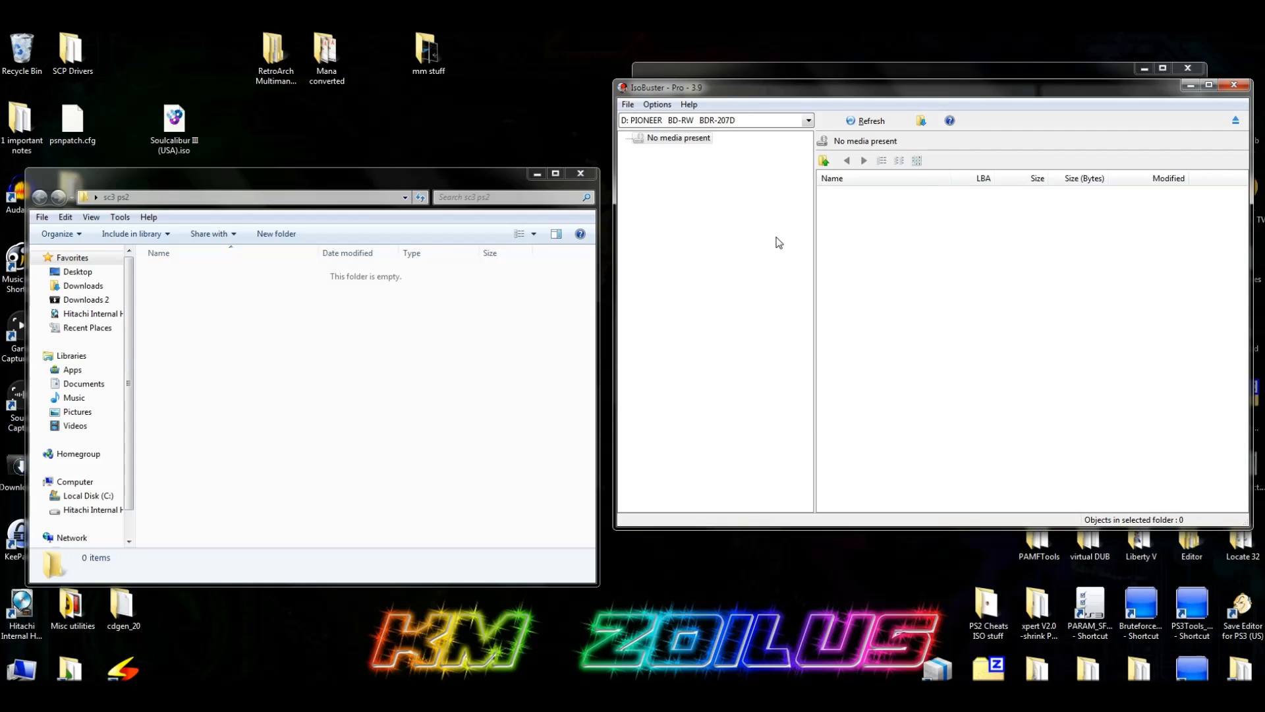
- Load the Soulcalibur III ISO and drag all ten of its files into sc3 ps2
left_click_drag(167, 128, 632, 157)
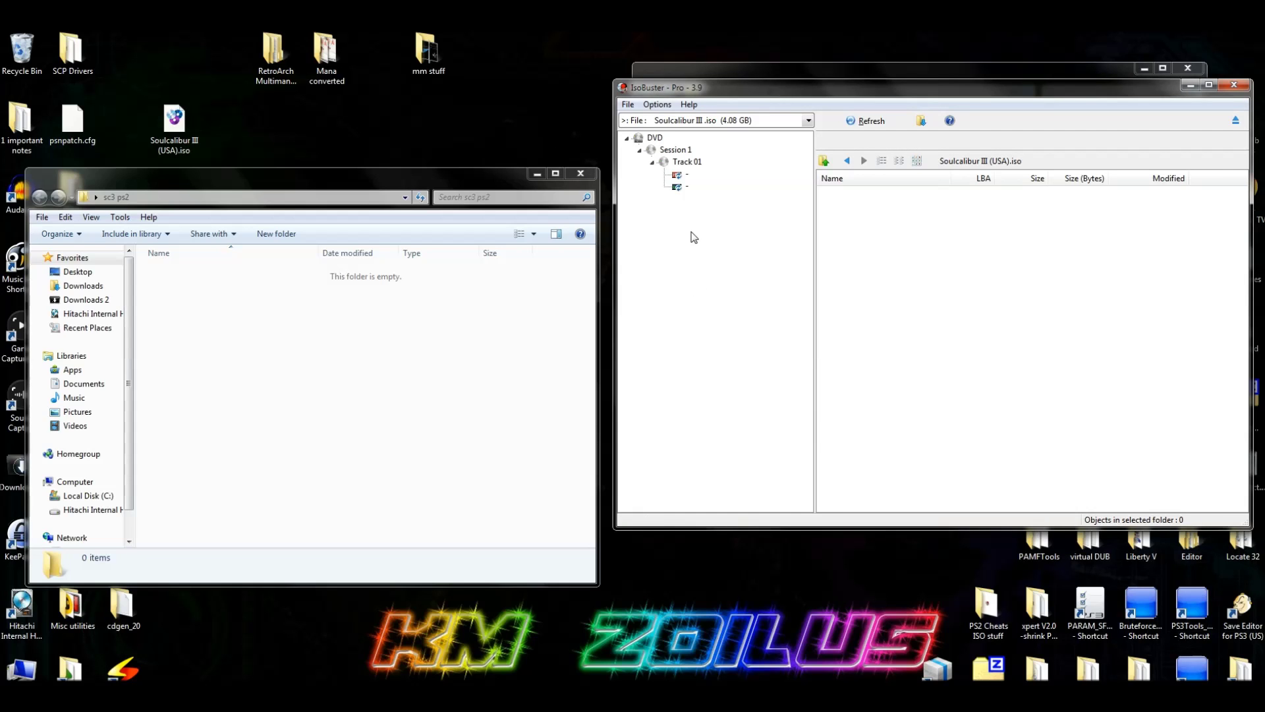
left_click(677, 176)
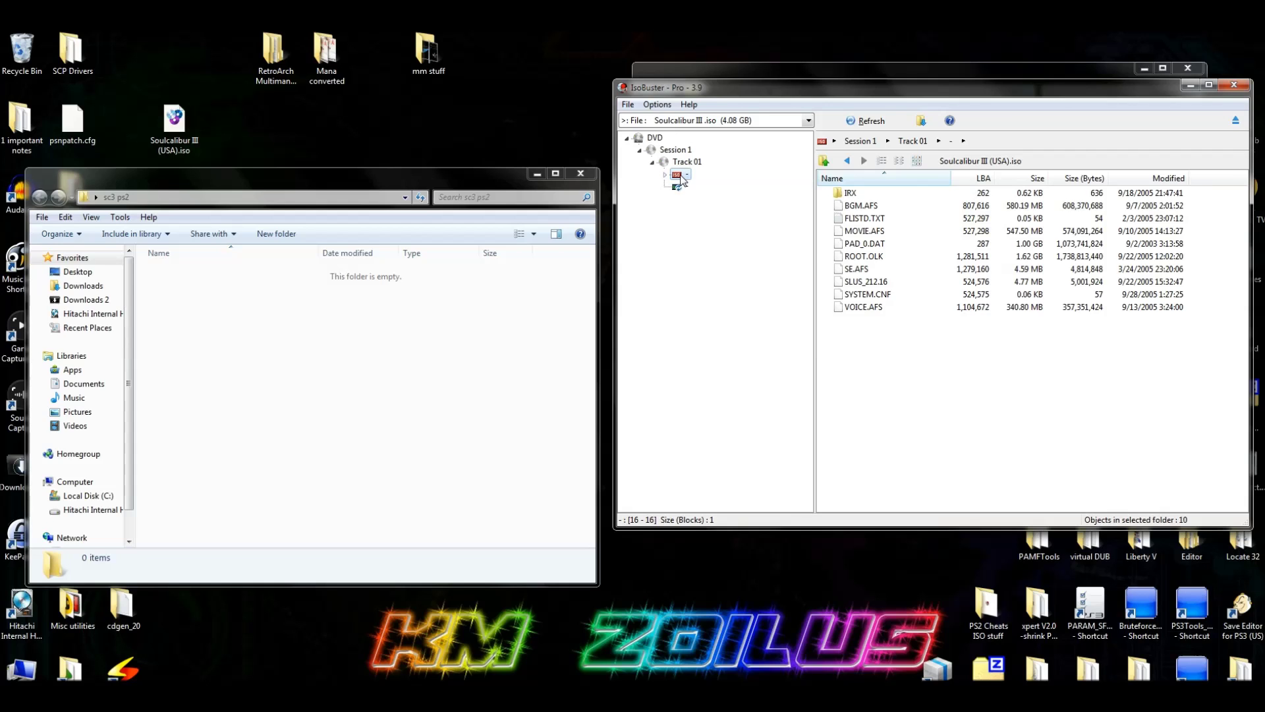
left_click(880, 261)
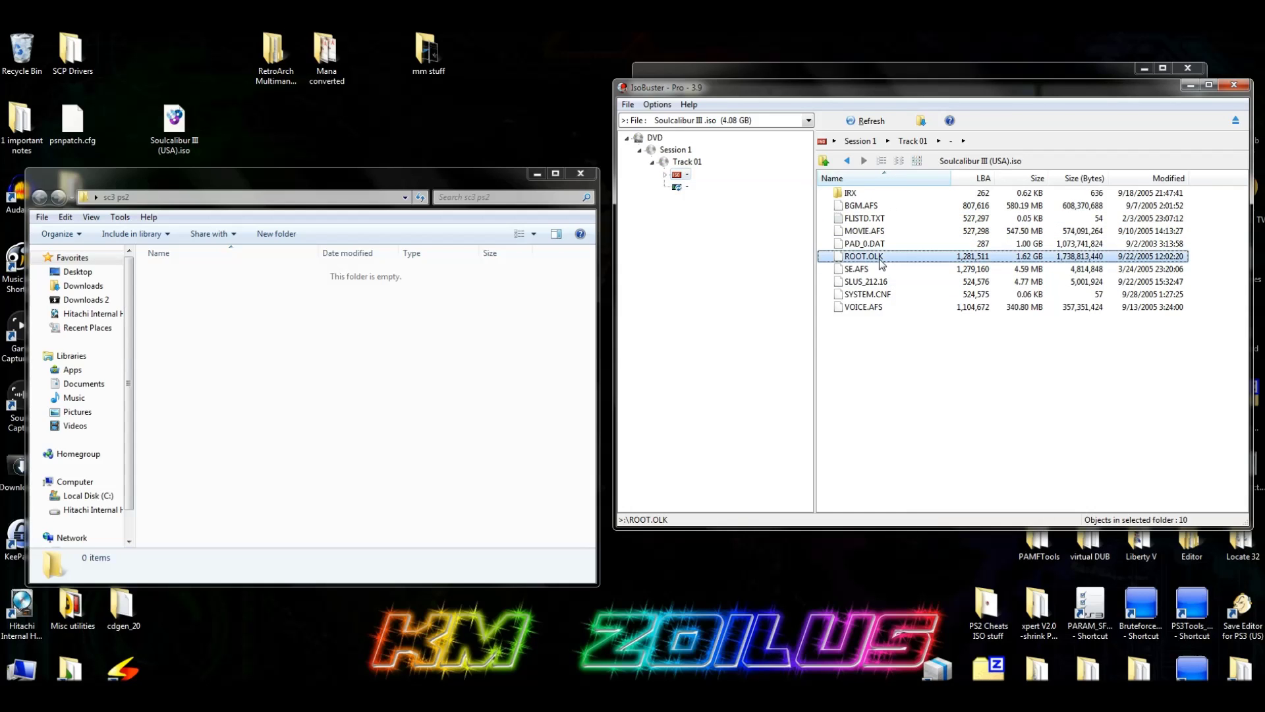
key("ctrl+a")
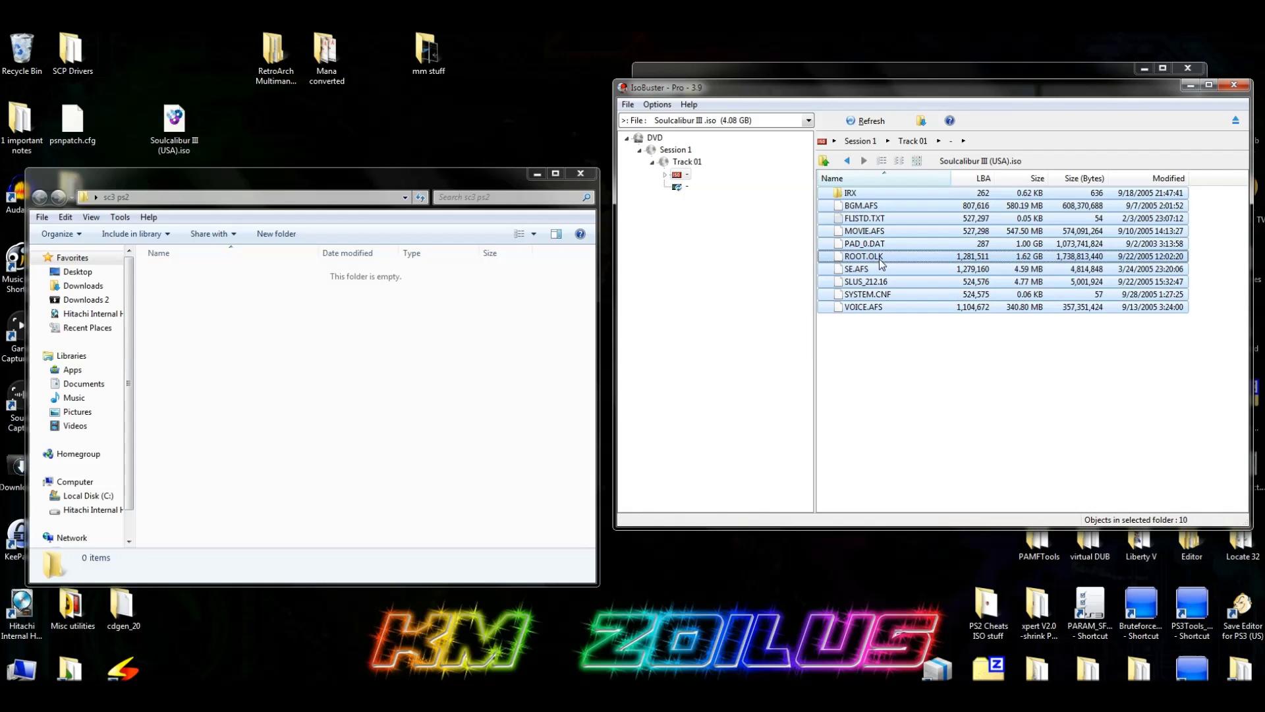
left_click_drag(895, 248, 267, 342)
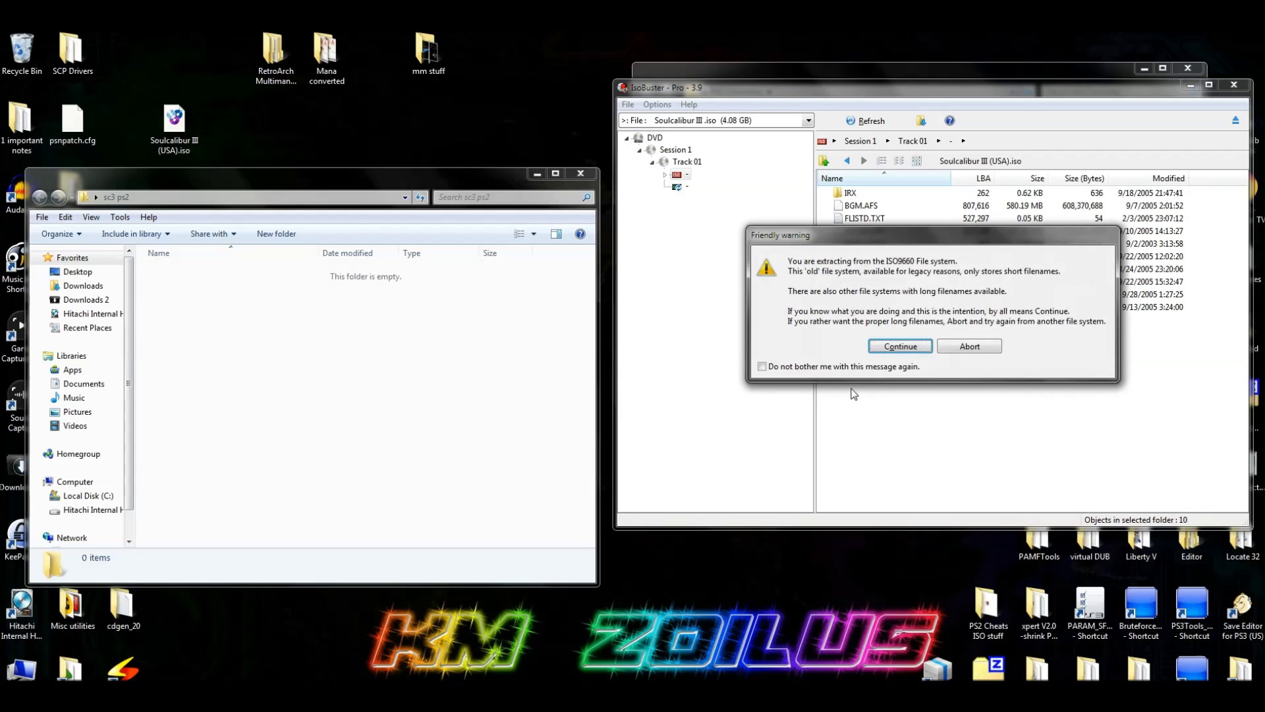
- Continue past the warning to extract the ten files, then select PAD_0.DAT in sc3 ps2
left_click(908, 347)
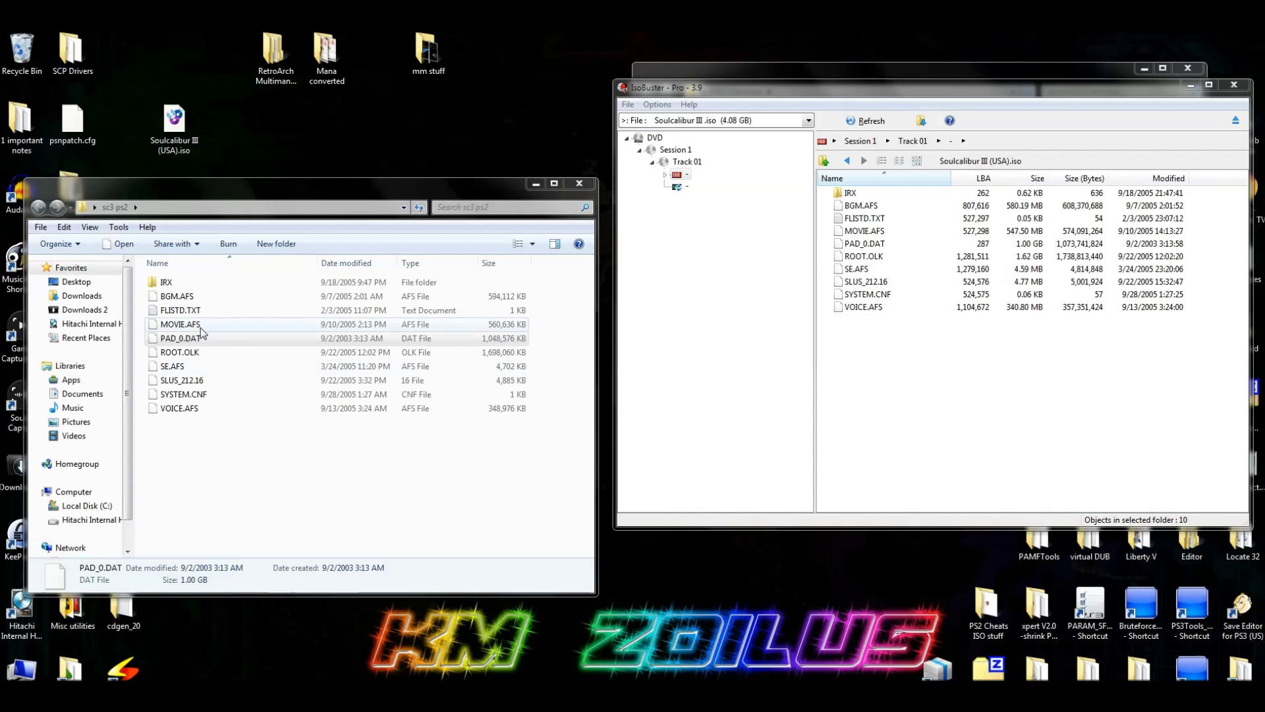
left_click(251, 338)
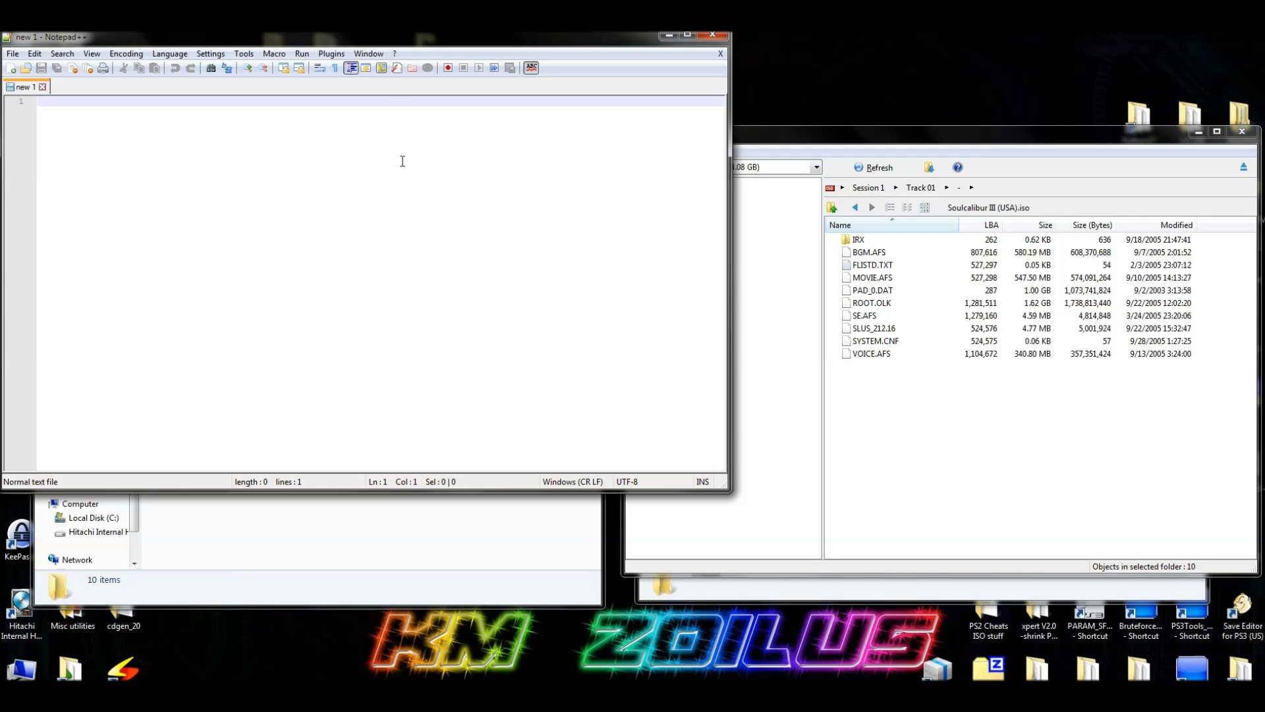
- Start Save As for the blank Notepad++ document and browse to Desktop > sc3 ps2
left_click_drag(425, 41, 834, 193)
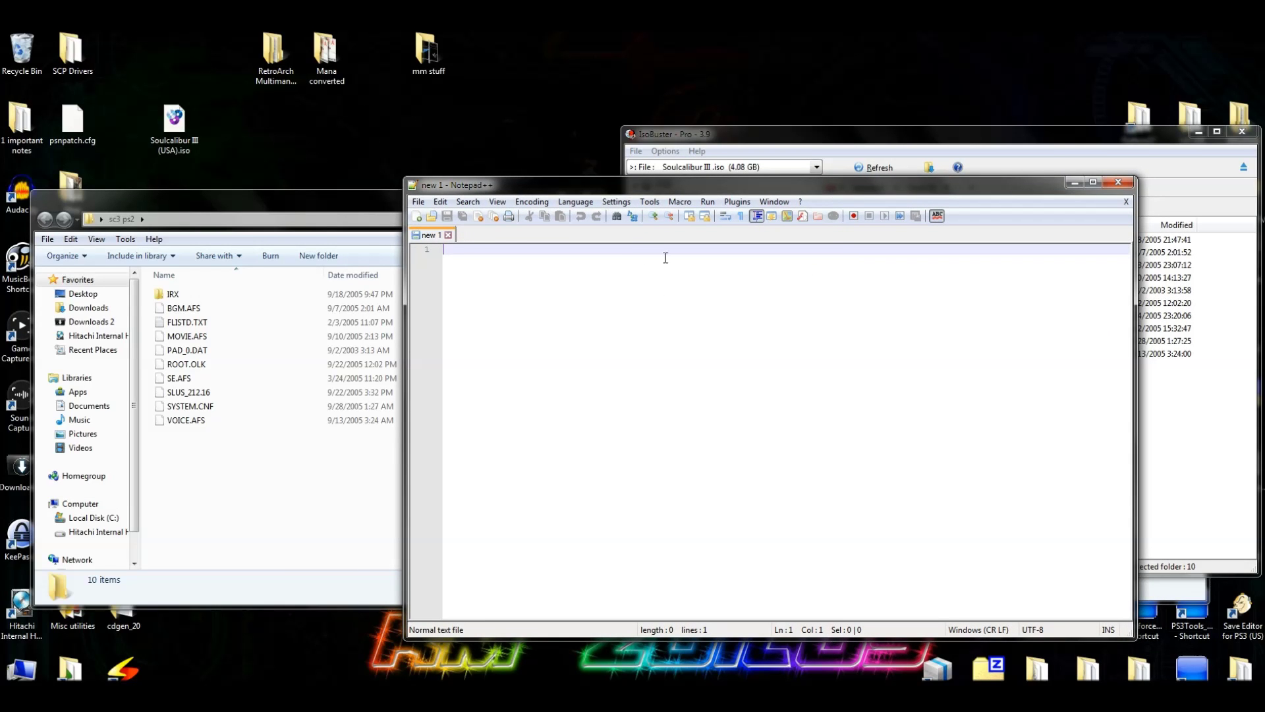
left_click(417, 201)
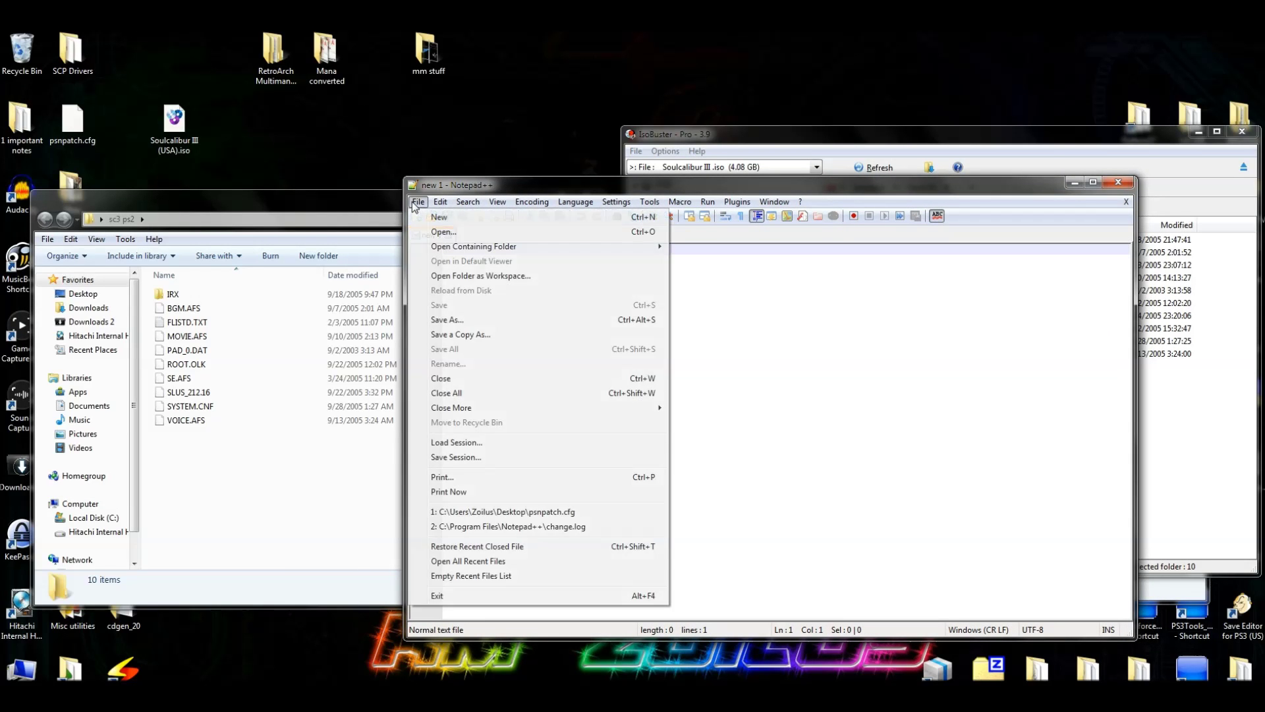
left_click(484, 322)
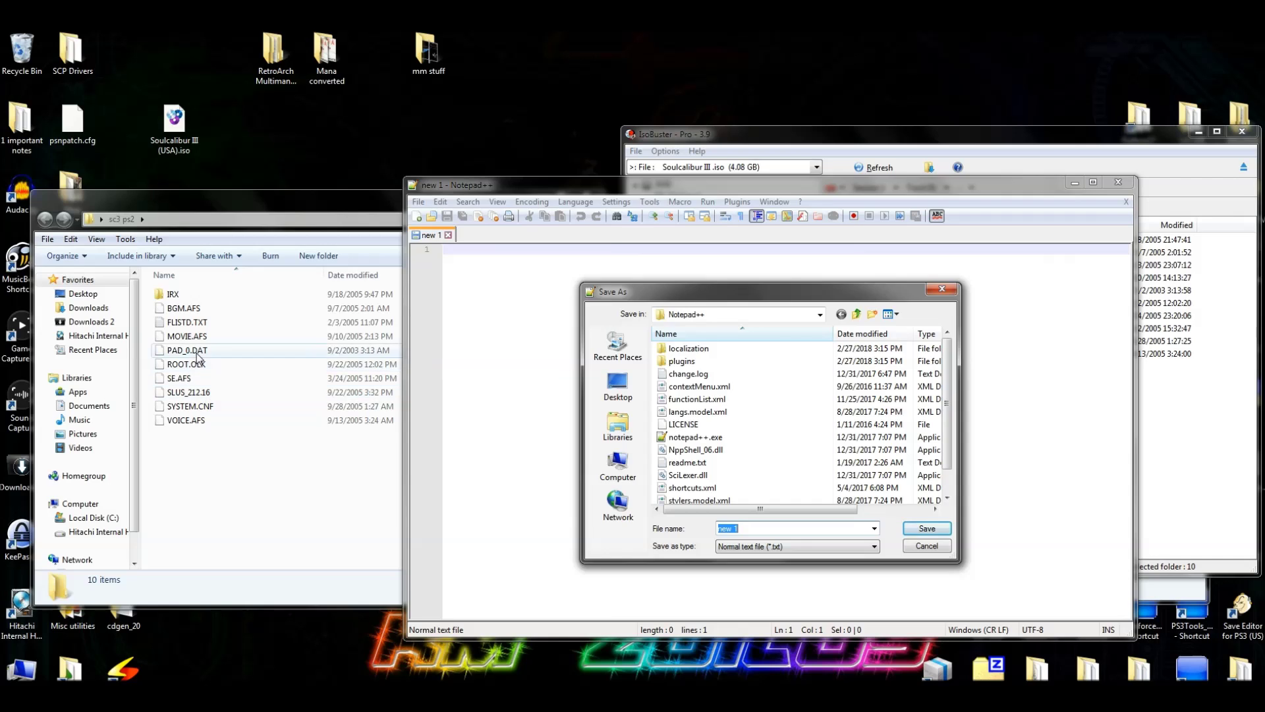
left_click(228, 352)
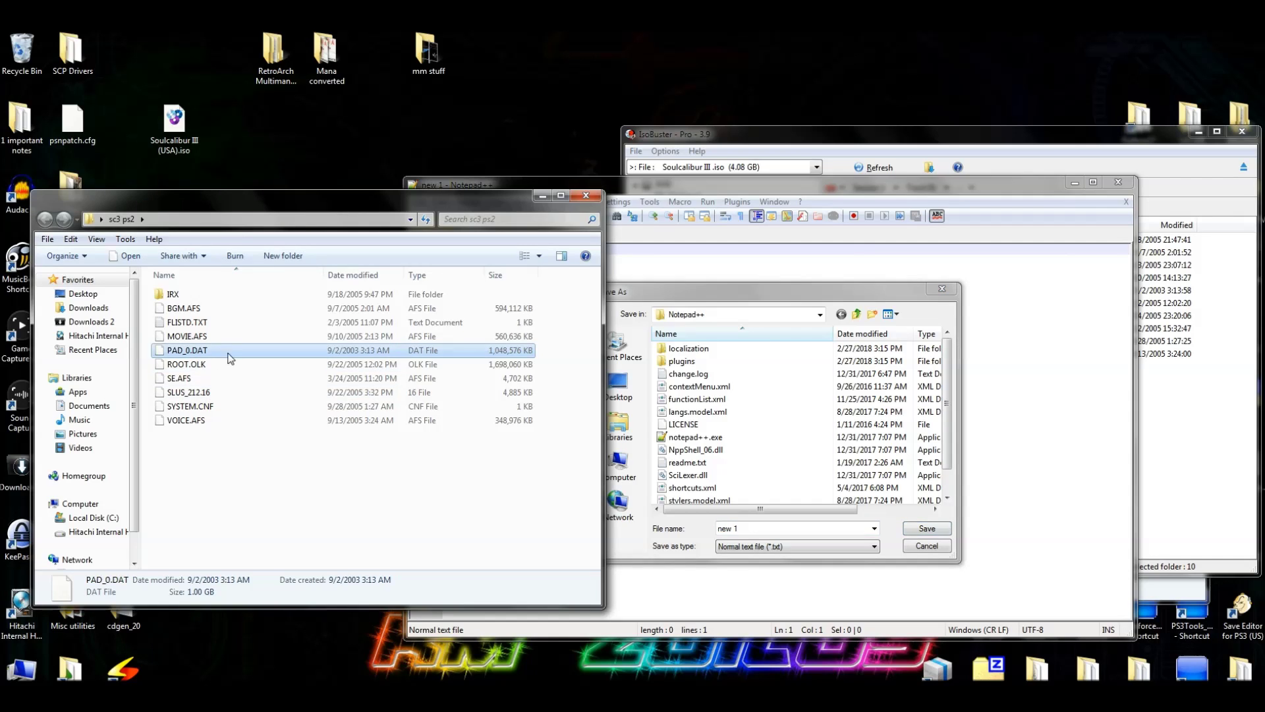
left_click(788, 295)
left_click(695, 437)
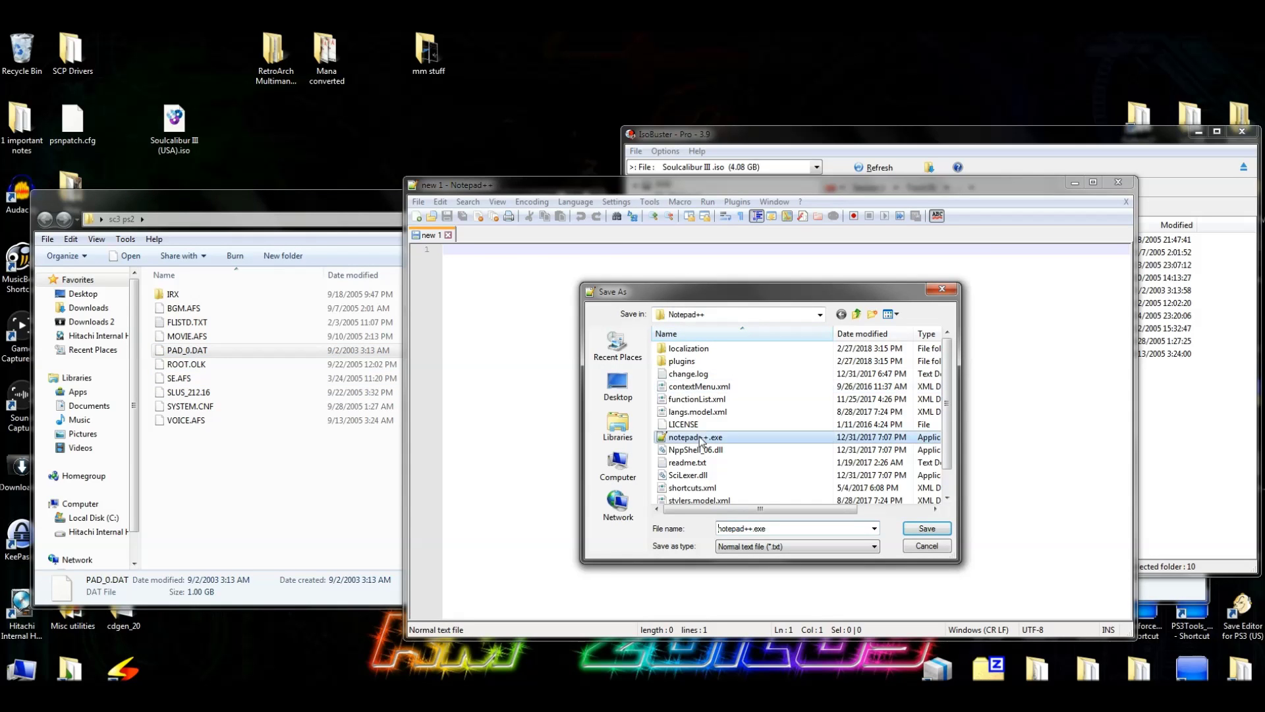
scroll(699, 440, "down", 1)
scroll(703, 440, "up", 1)
left_click(617, 384)
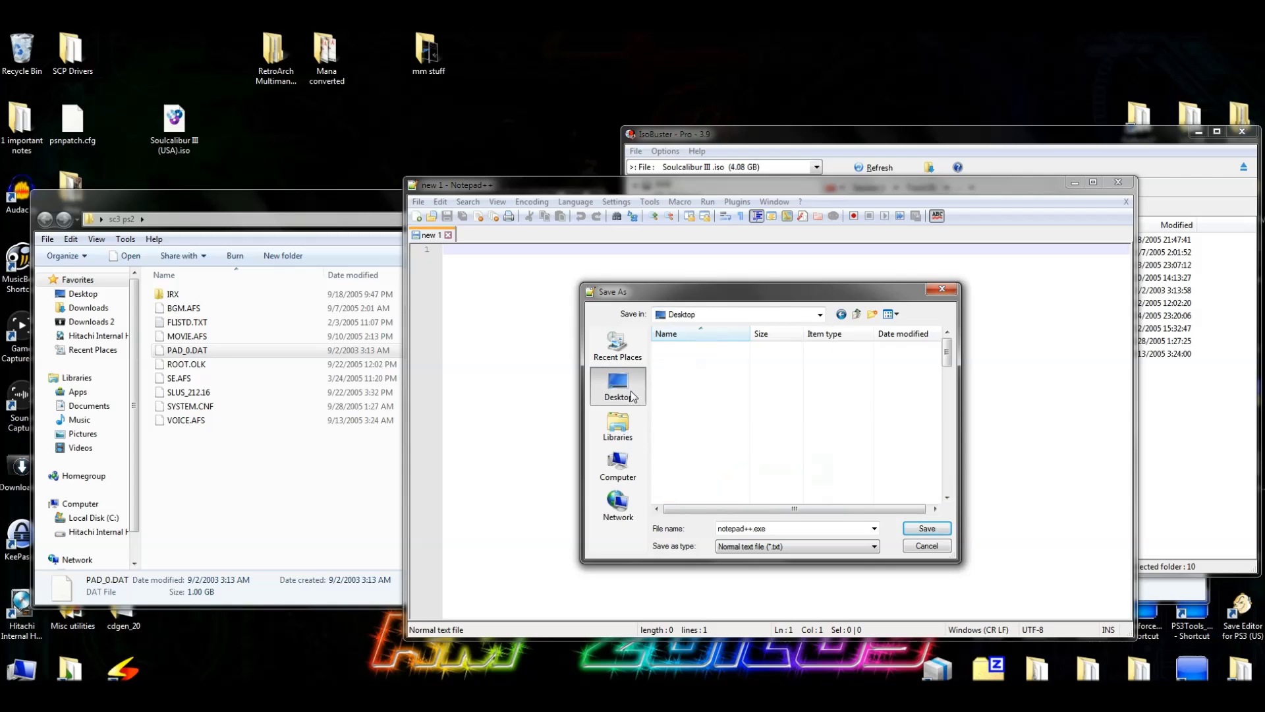
scroll(703, 433, "down", 6)
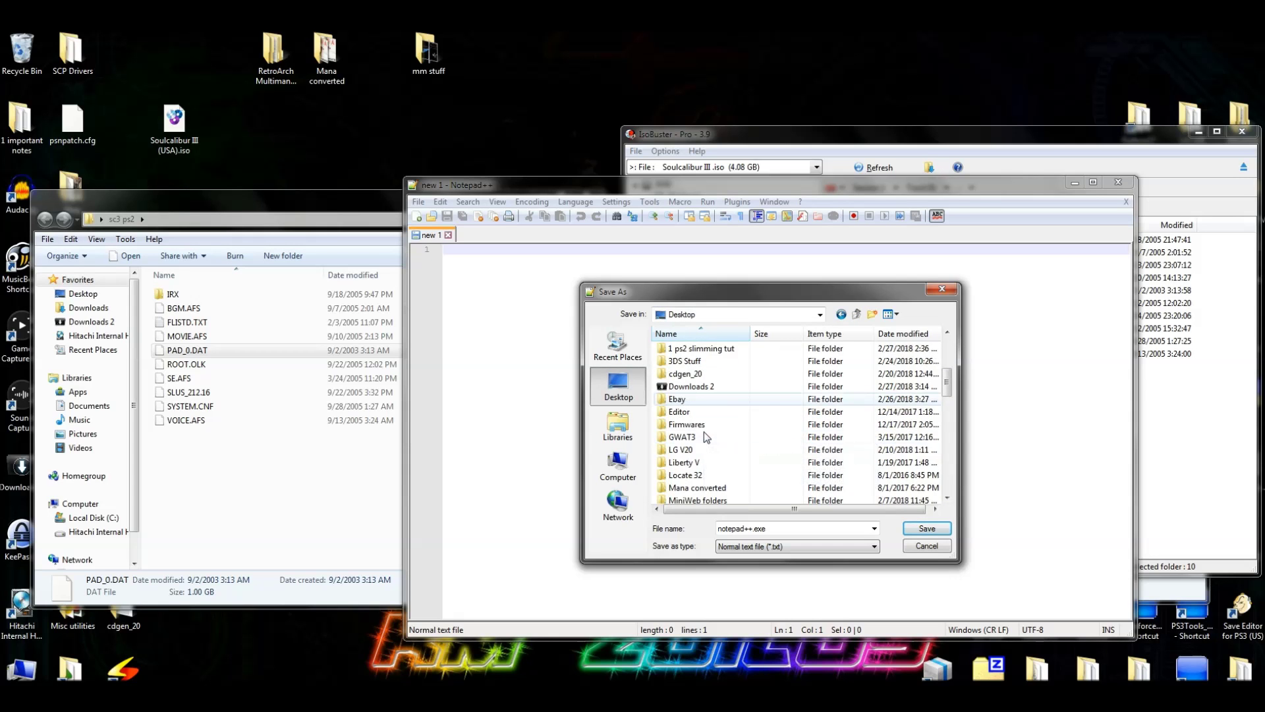
double_click(723, 462)
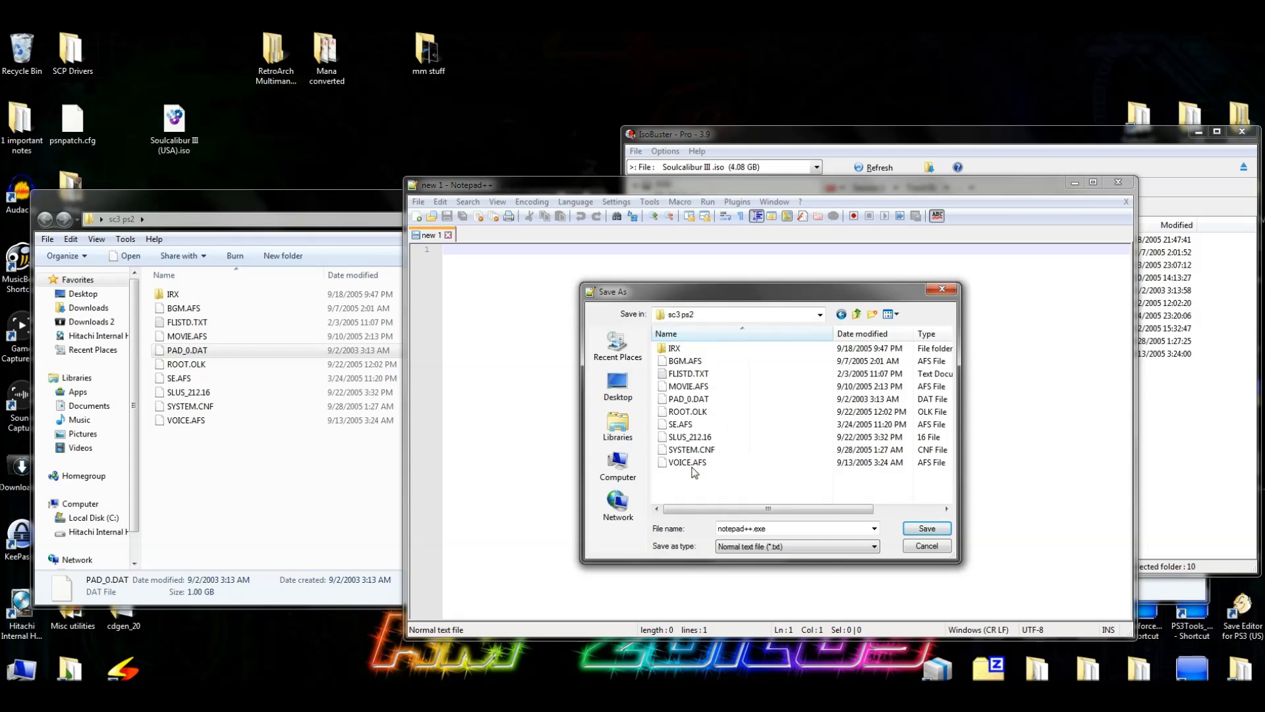
- Save it over PAD_0.DAT, confirm the replacement, and close Notepad++
left_click(708, 400)
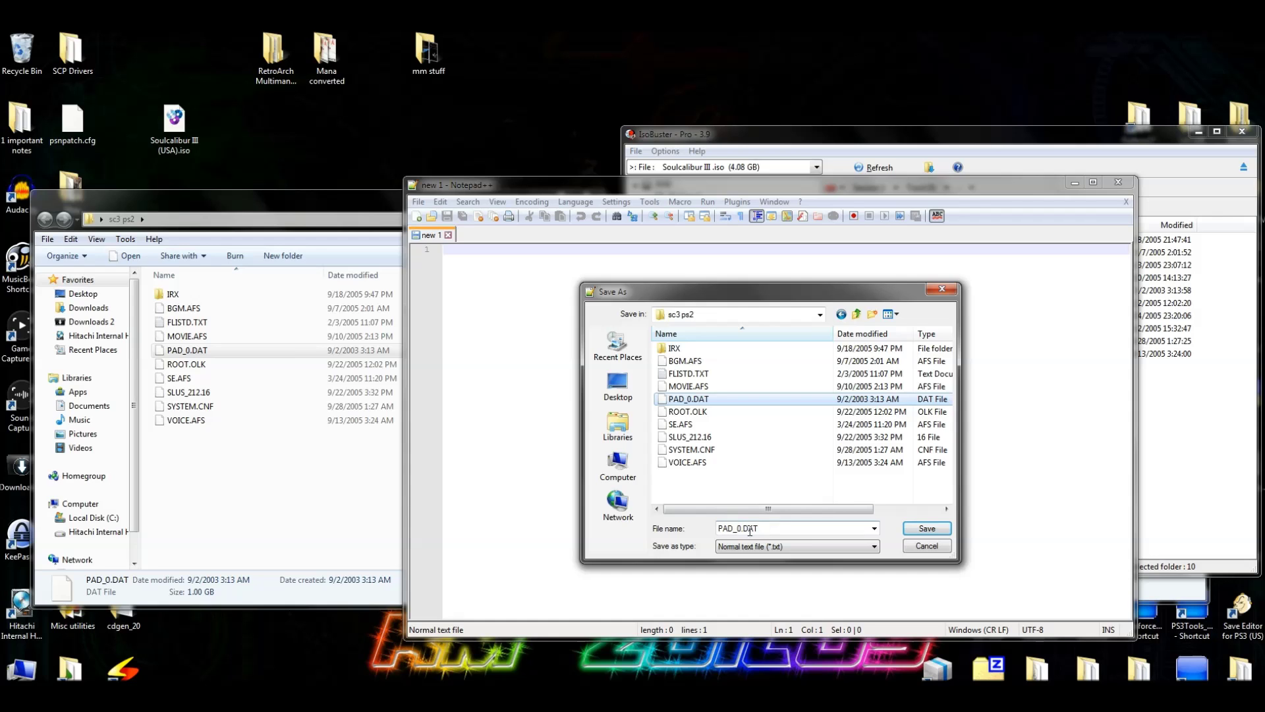
left_click(925, 527)
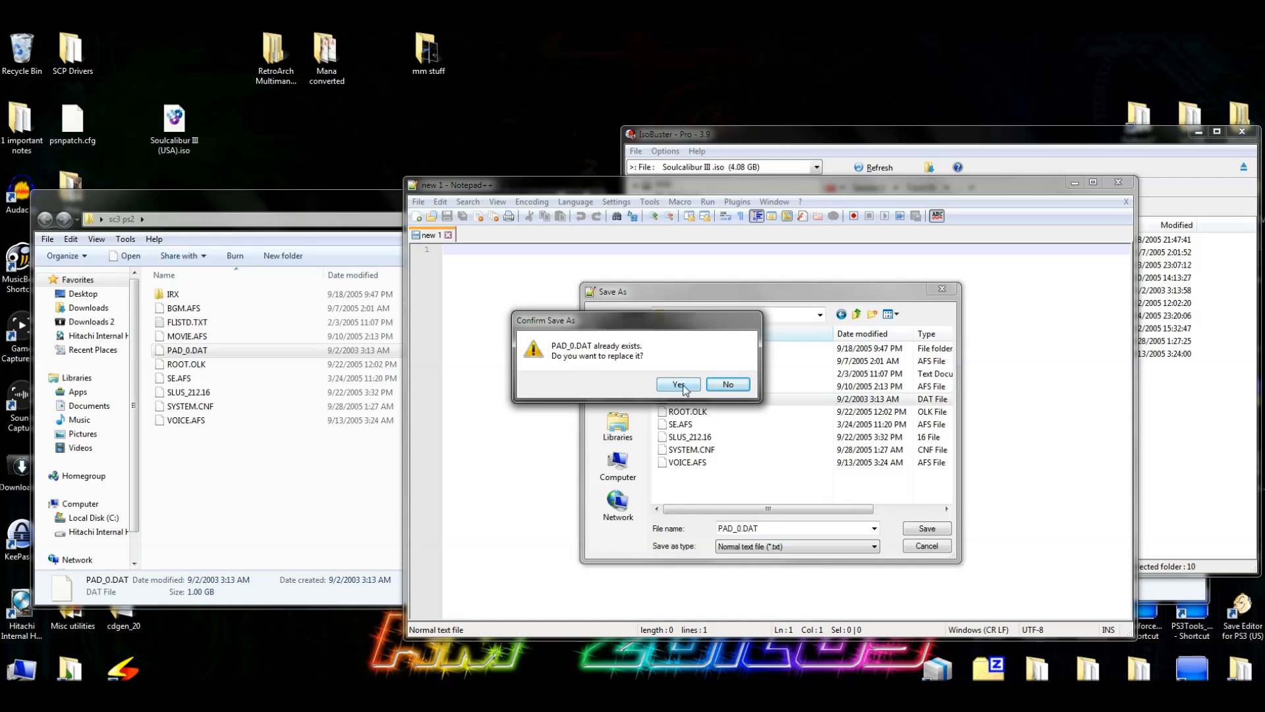
left_click(679, 384)
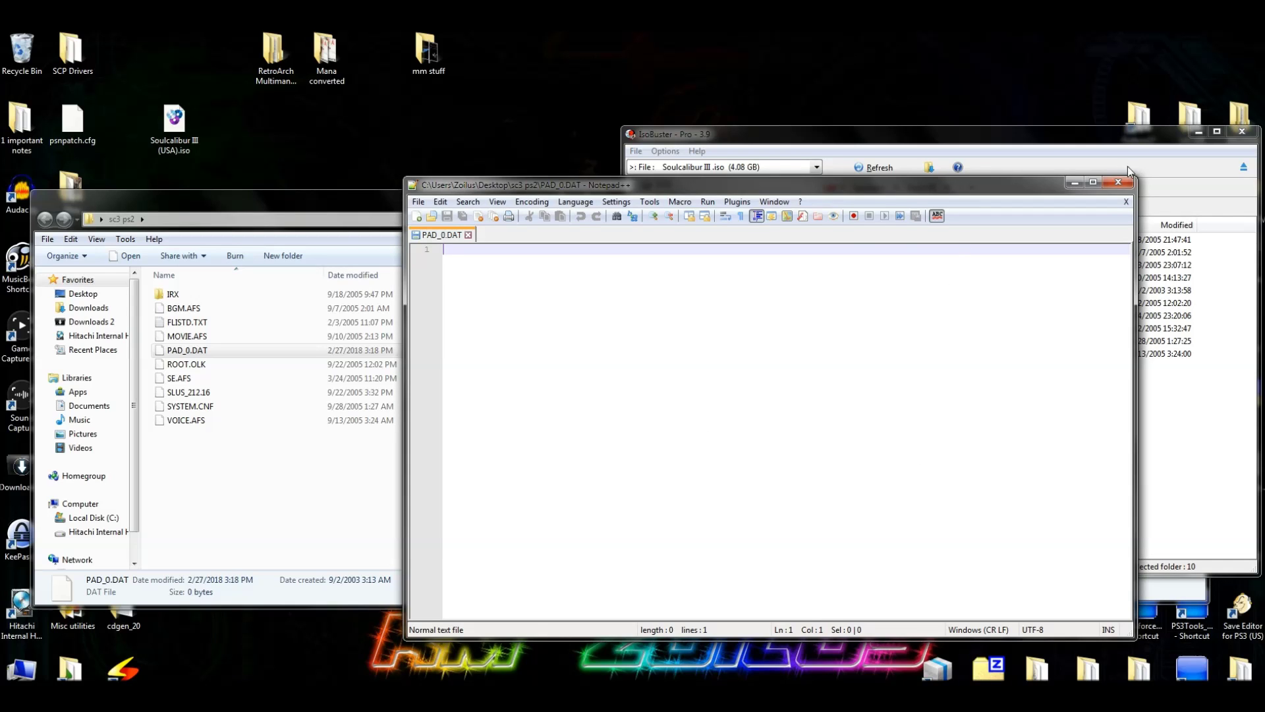
left_click(1115, 183)
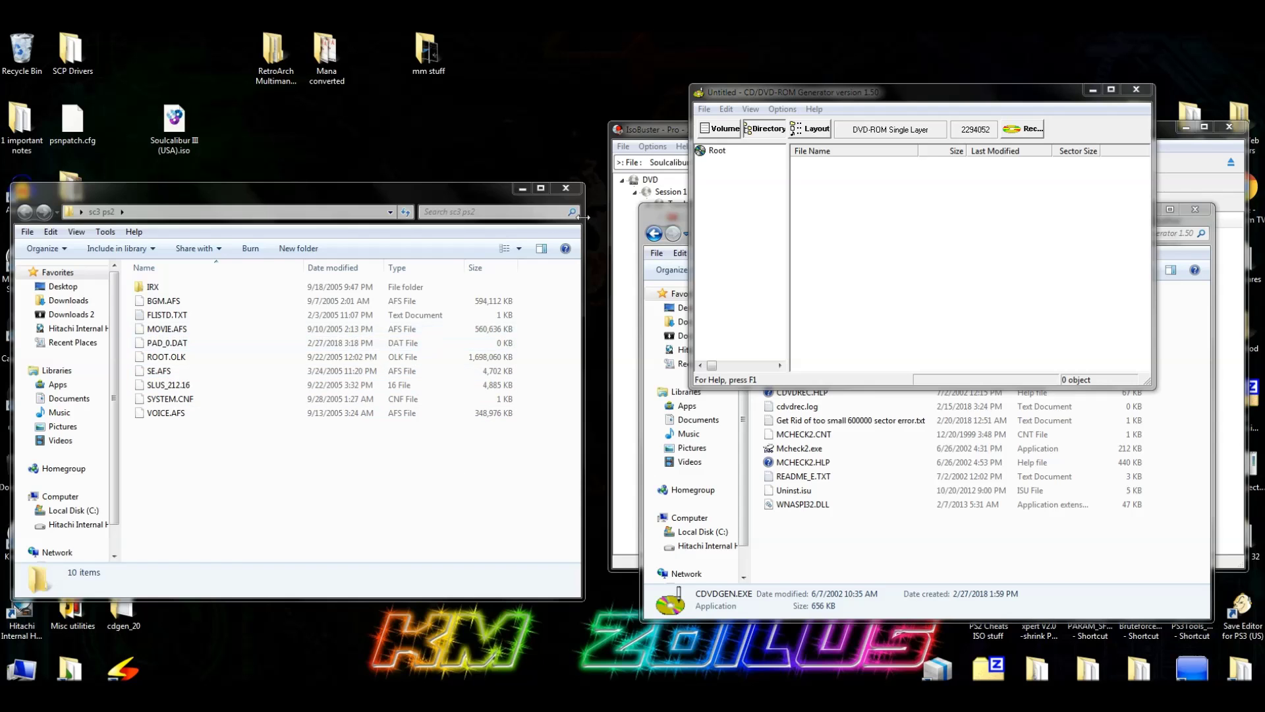
- Compare PAD_0.DAT's 0 KB size in sc3 ps2 against its 1.00 GB IsoBuster entry
left_click(650, 130)
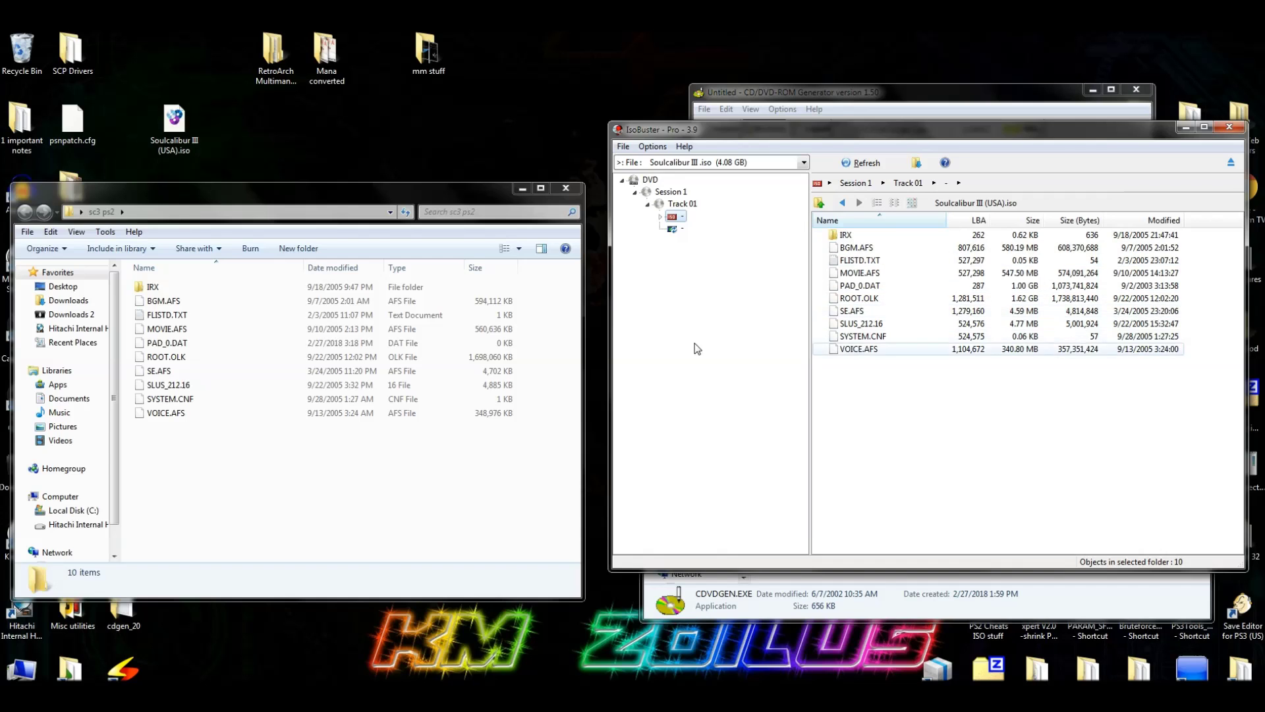
left_click(205, 345)
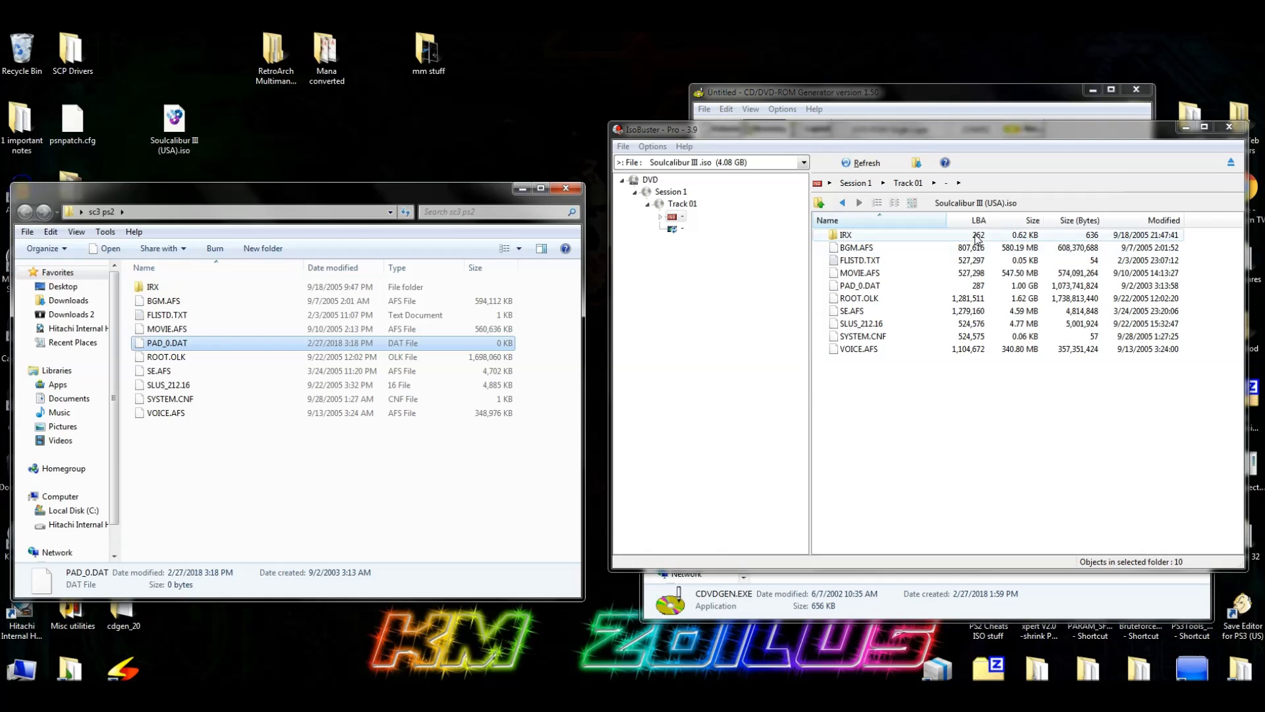
left_click(921, 91)
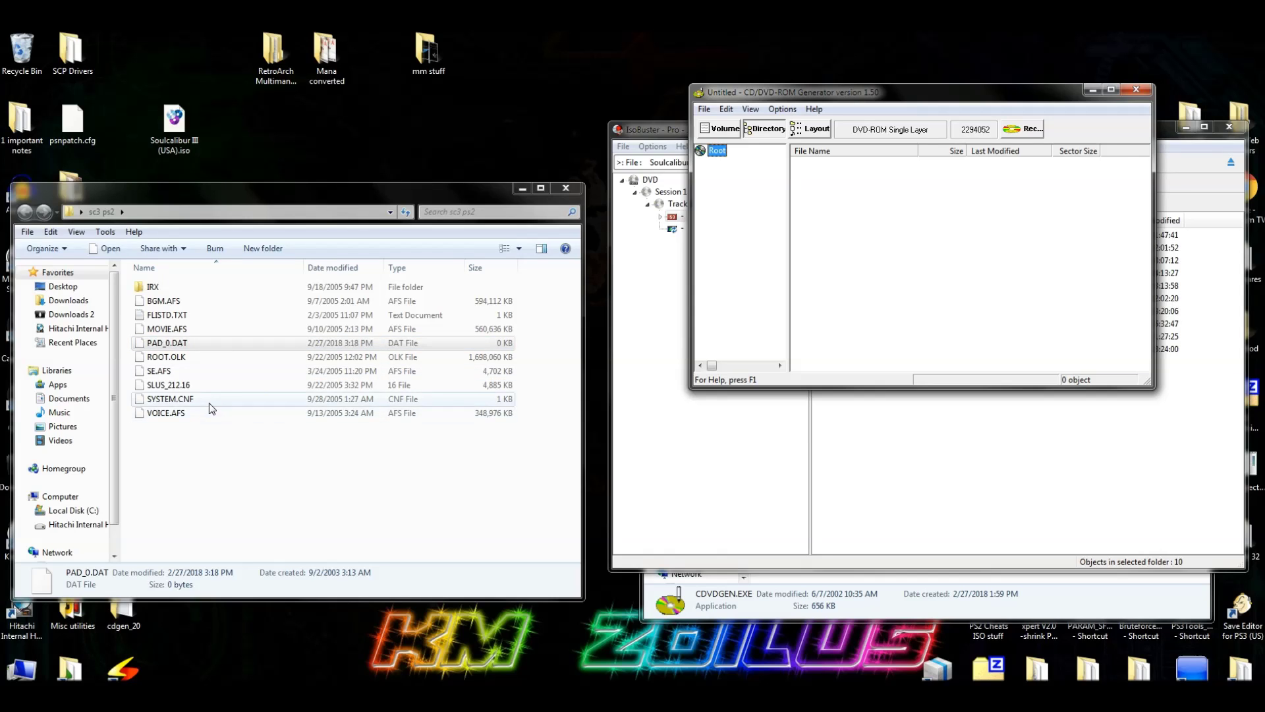
- Select all ten sc3 ps2 files, drop them into the disc project, and check SLUS_212.16's size
left_click(174, 387)
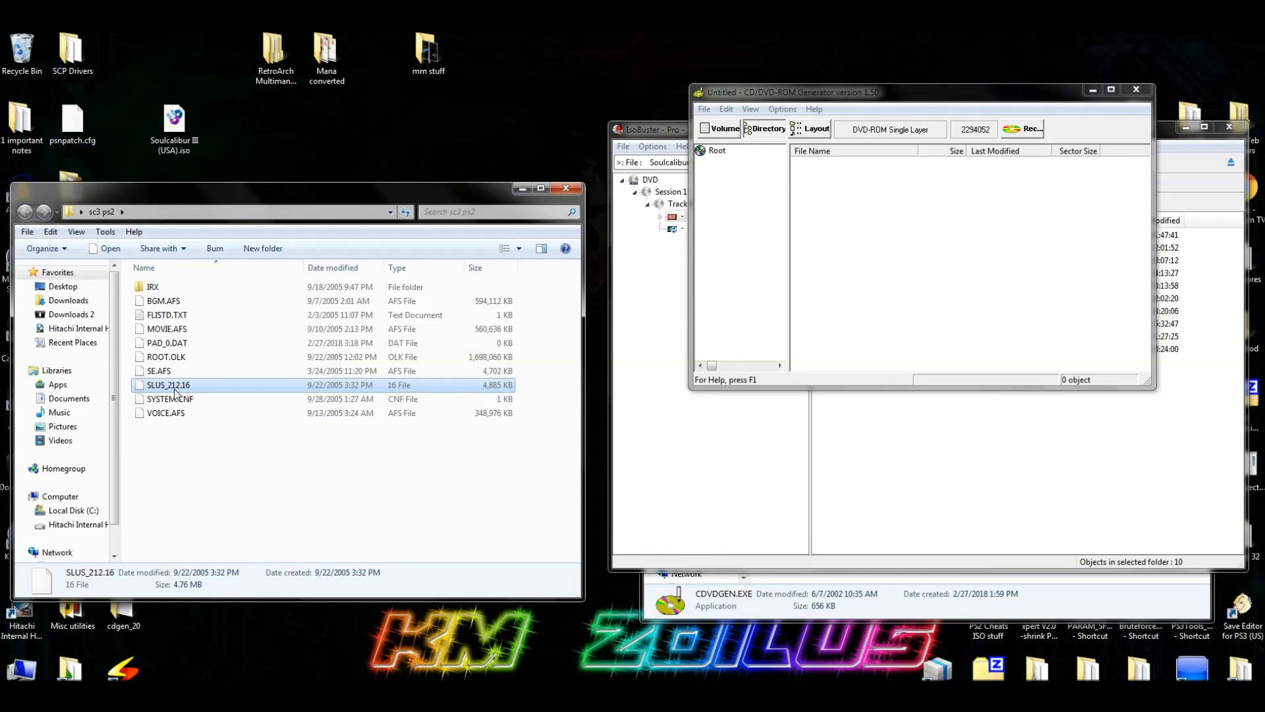
key("ctrl+a")
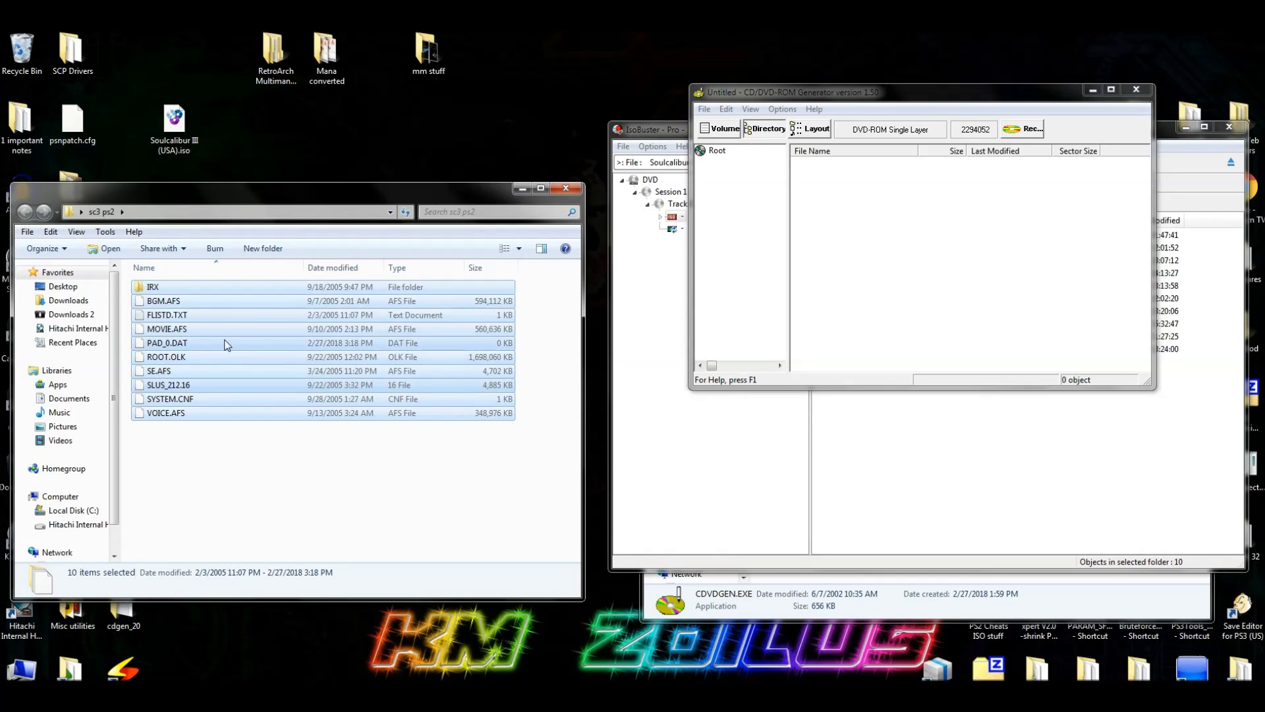
left_click_drag(226, 344, 982, 263)
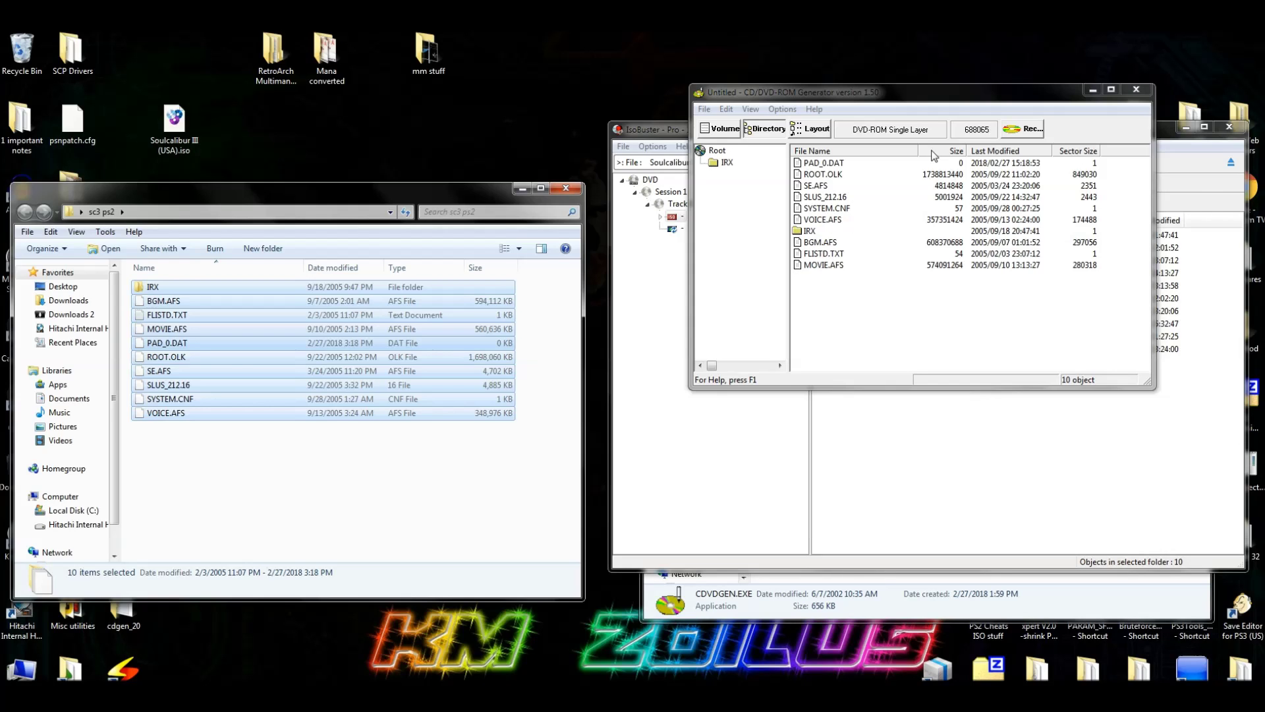
left_click(825, 197)
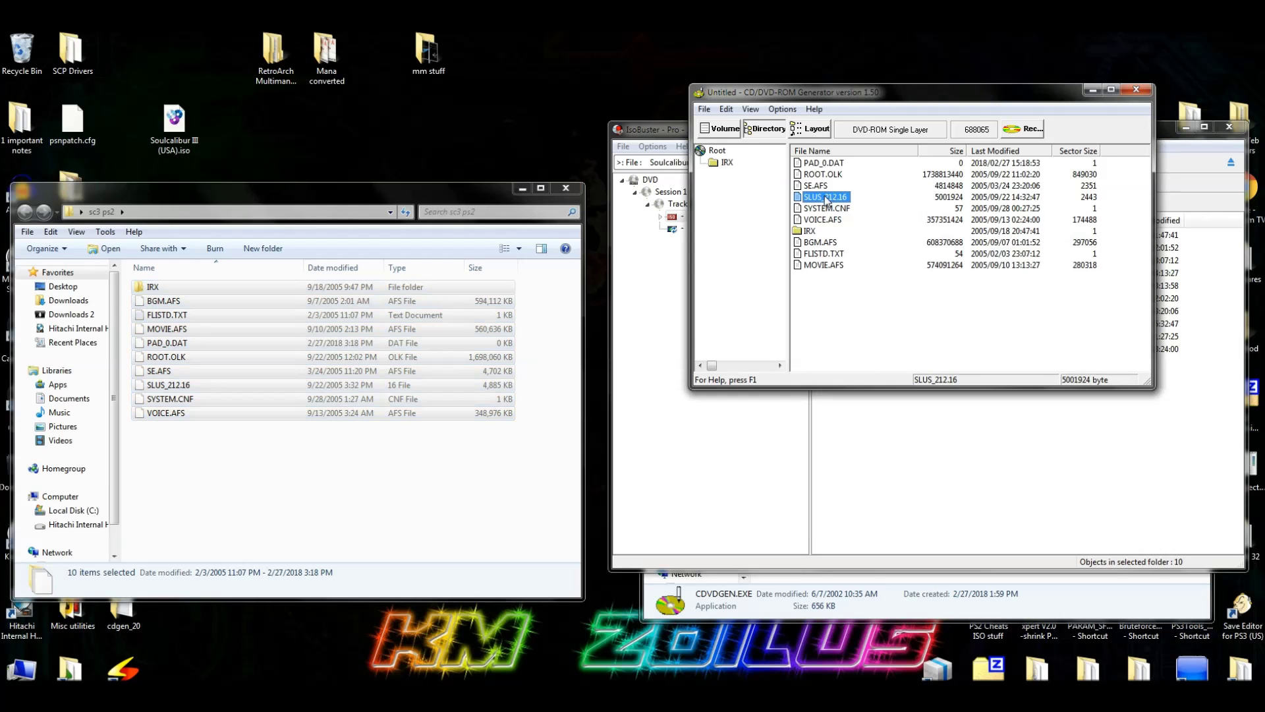
- Discard the project, relaunch CD/DVD-ROM Generator, and create a new DVD-ROM Master Disc project
left_click(1136, 92)
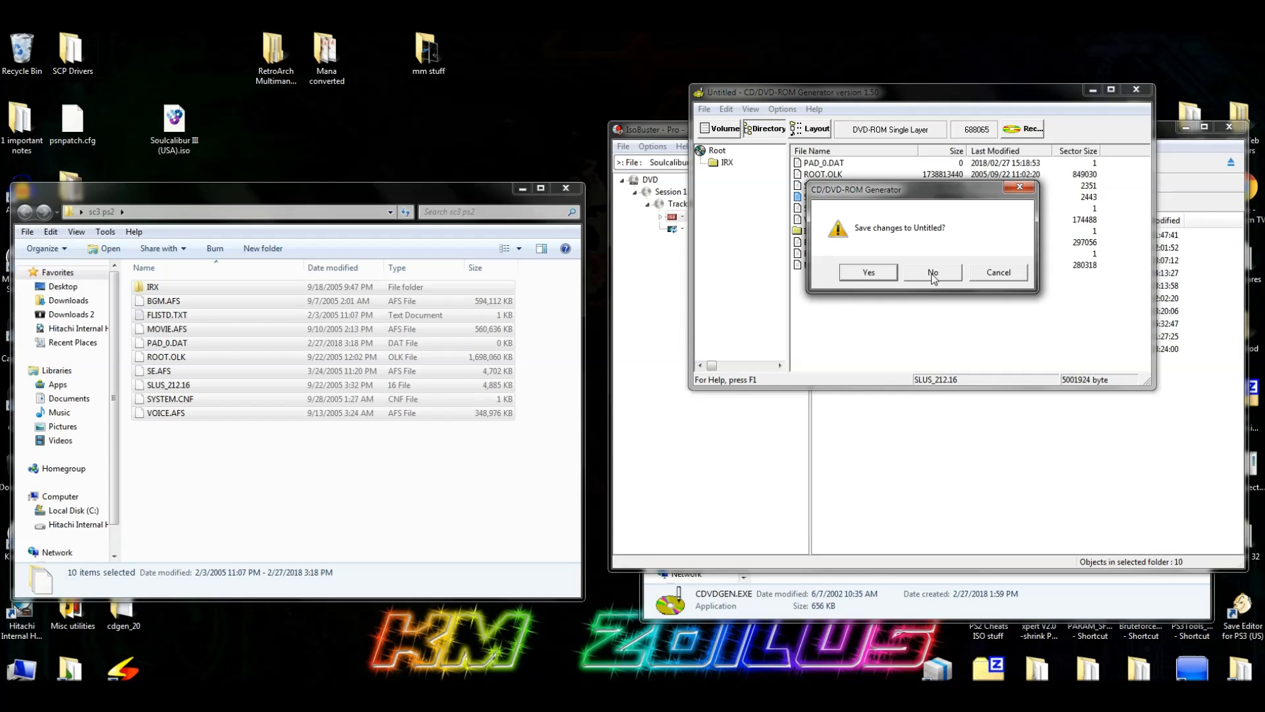
left_click(932, 271)
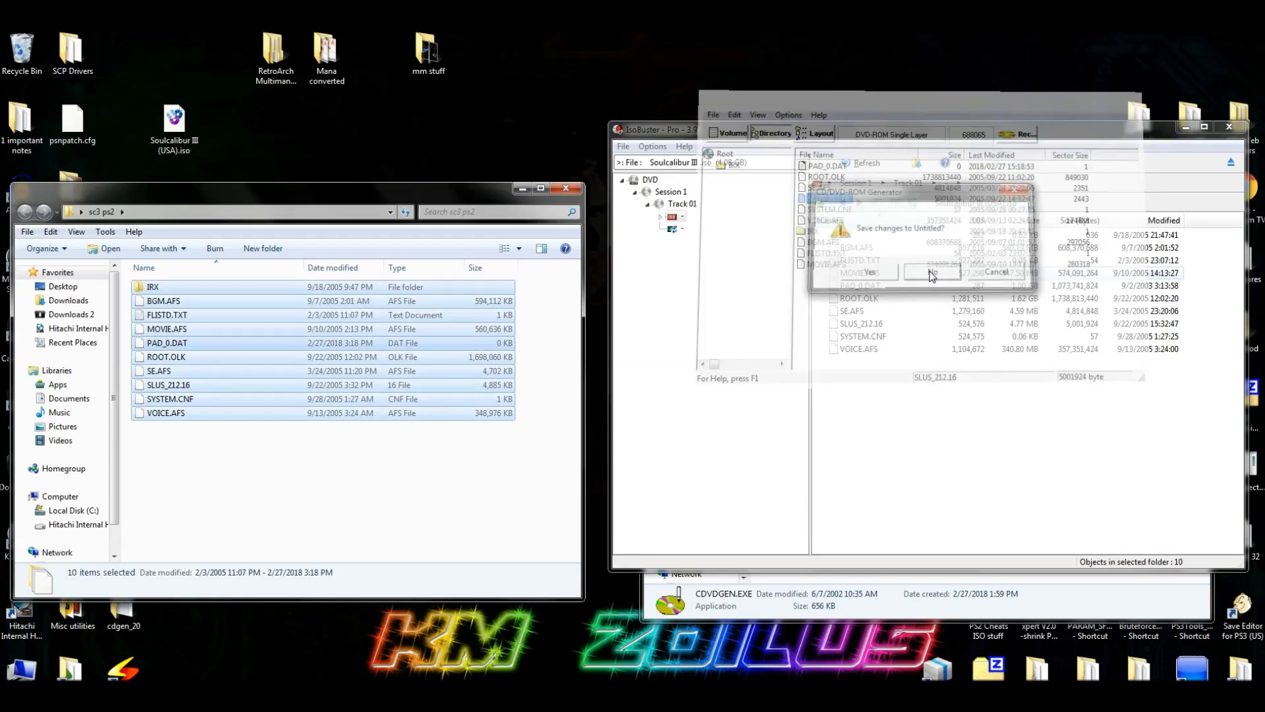
left_click(897, 613)
double_click(817, 321)
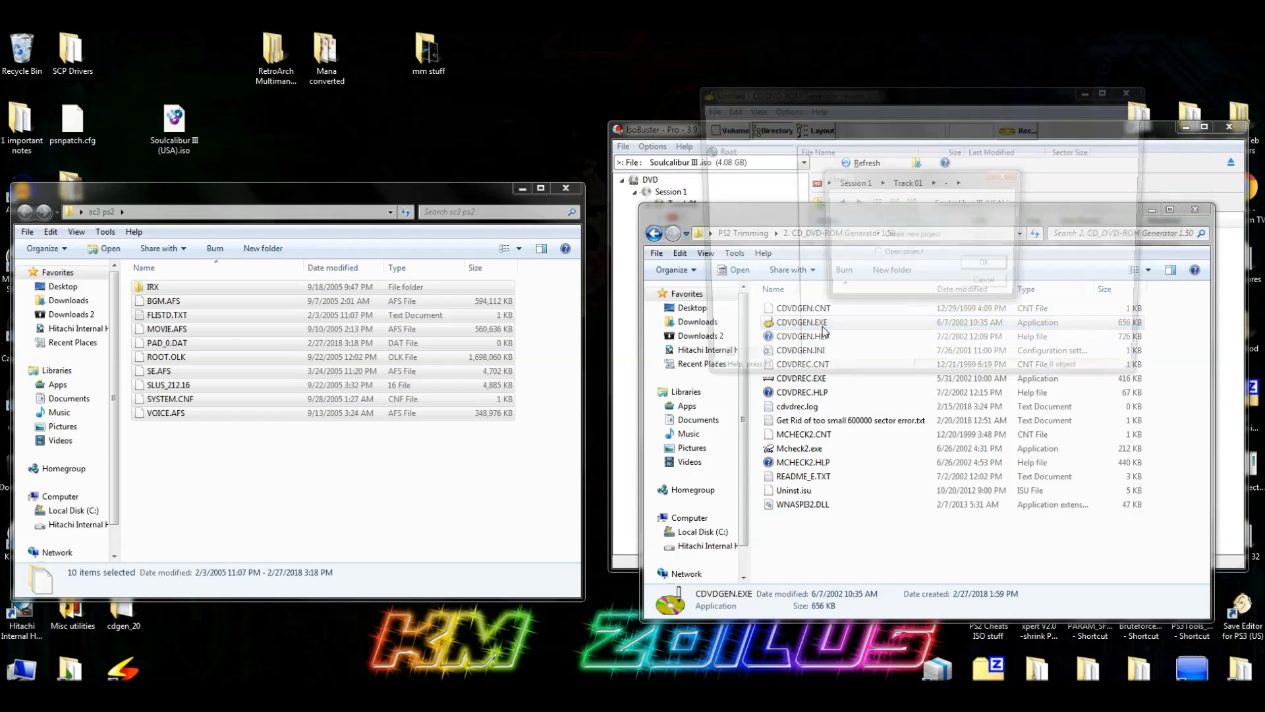
left_click(978, 275)
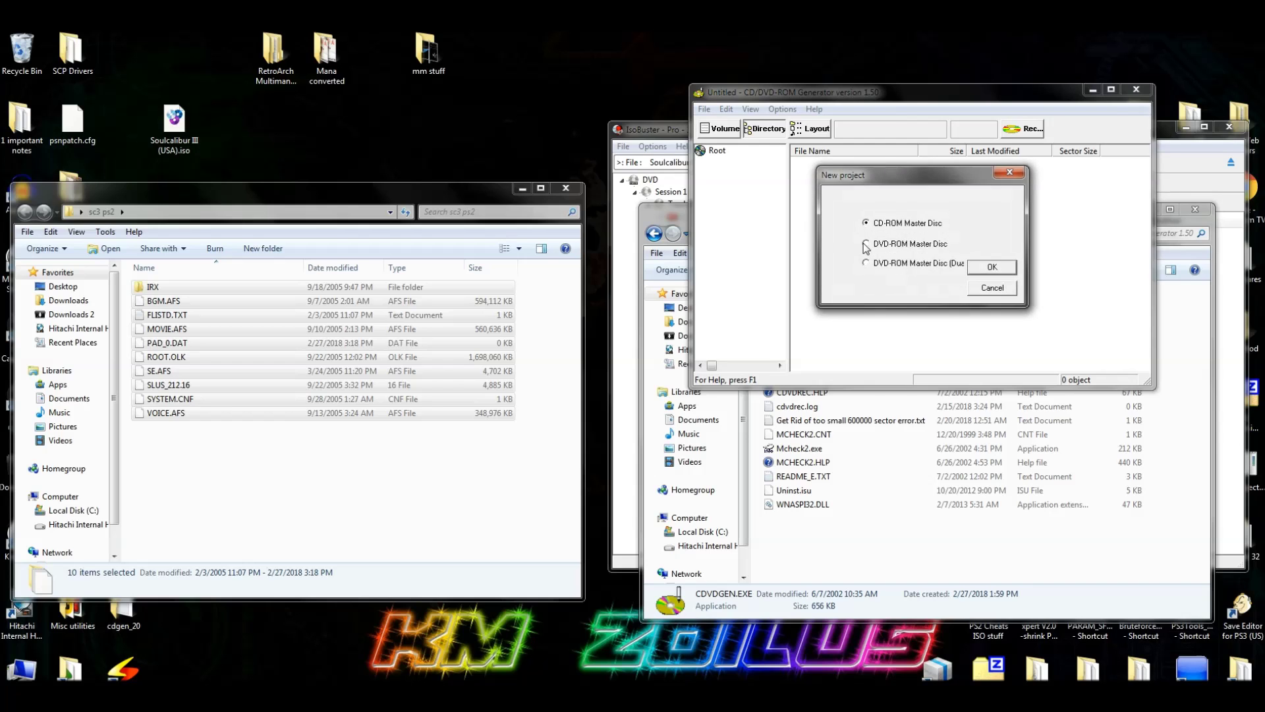
left_click(865, 244)
left_click(990, 274)
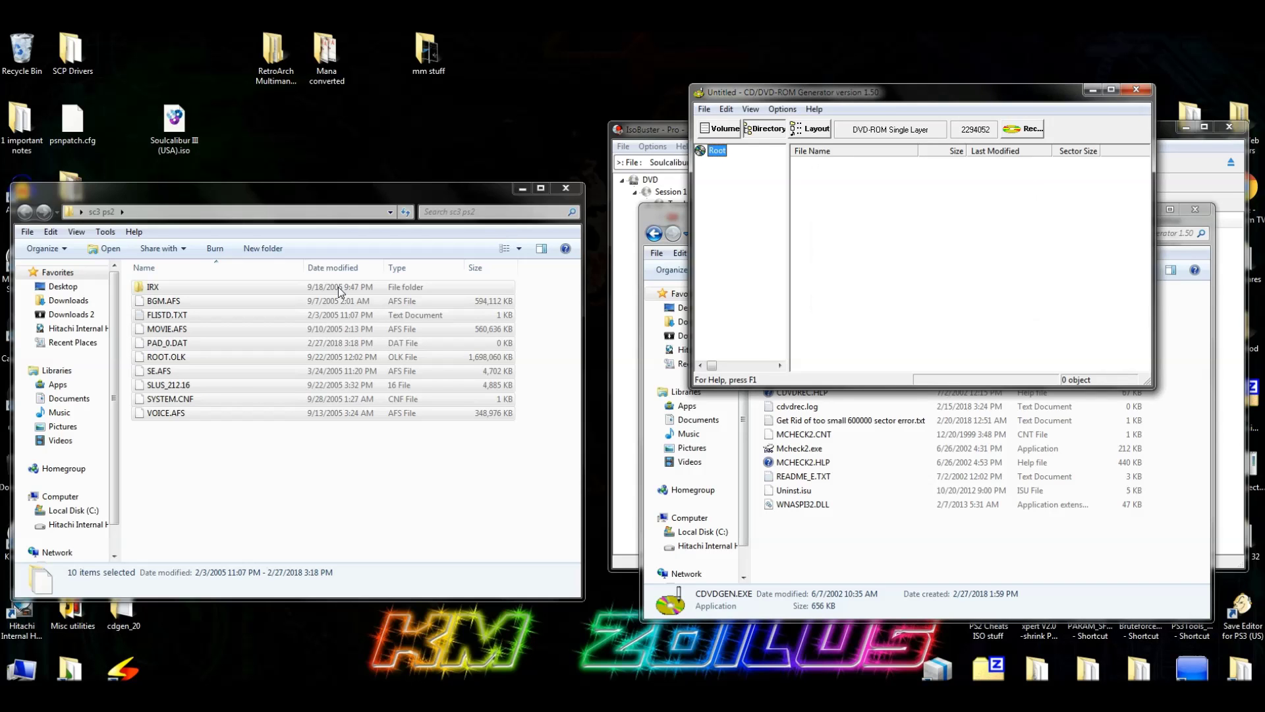
- Add the IRX folder, BGM.AFS and FLISTD.TXT to the project in that order
left_click(247, 441)
left_click(155, 288)
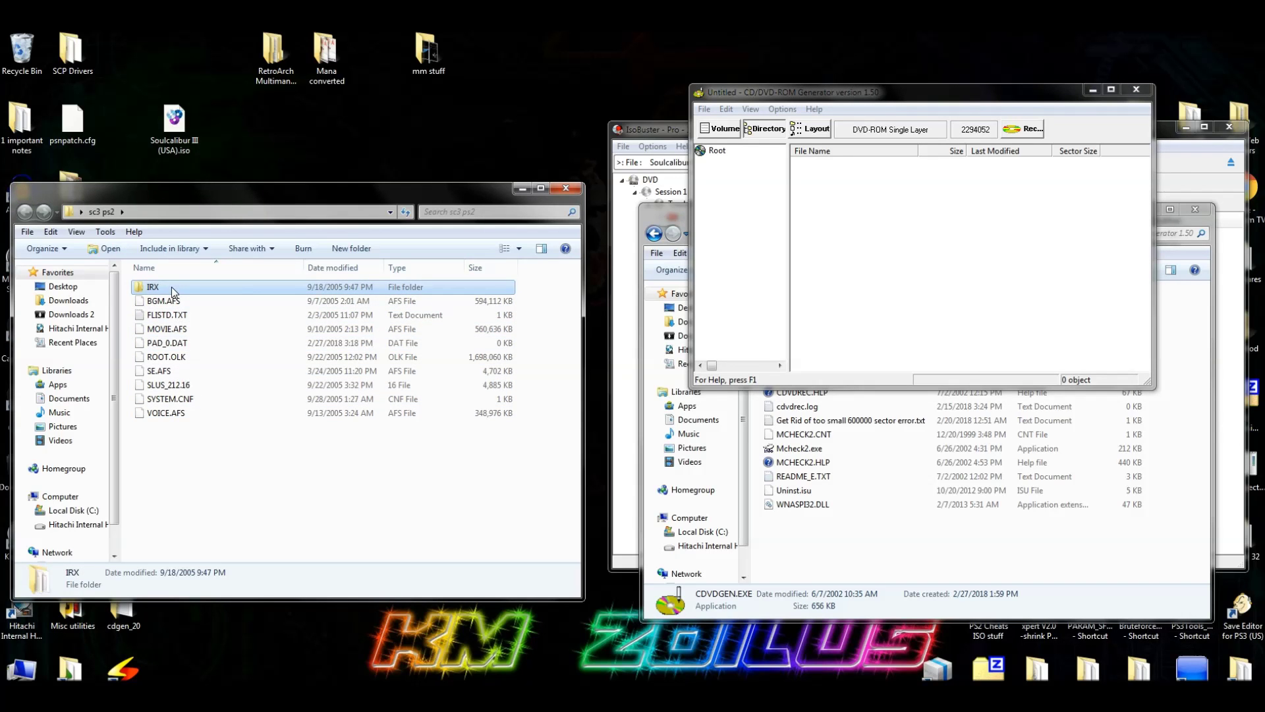
left_click_drag(154, 287, 883, 263)
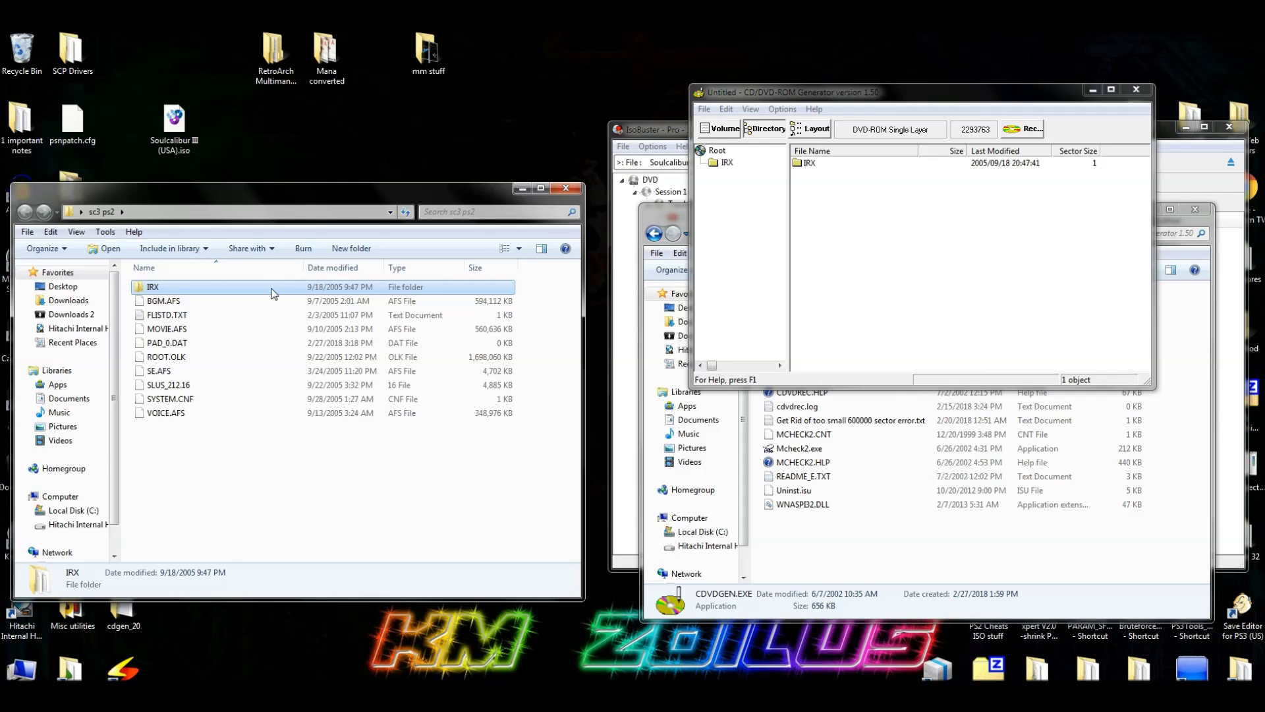
left_click(212, 301)
left_click_drag(207, 299, 868, 304)
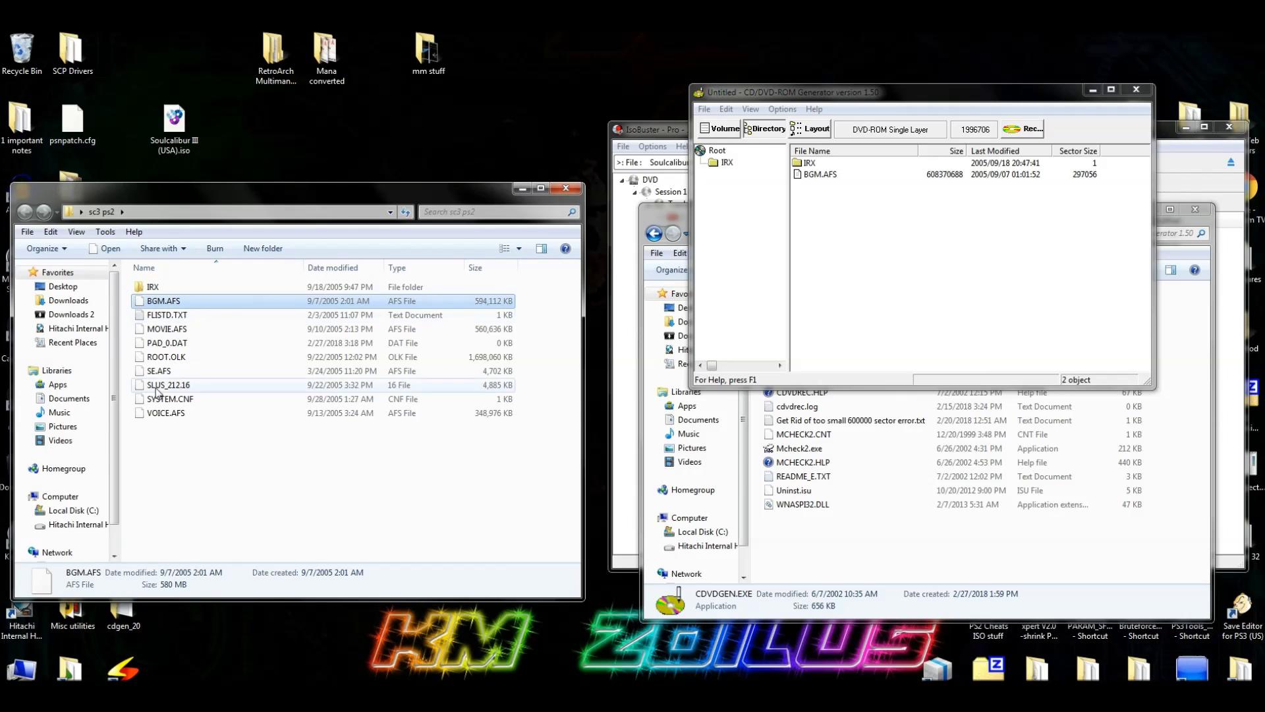
left_click(173, 315)
left_click_drag(173, 318, 911, 315)
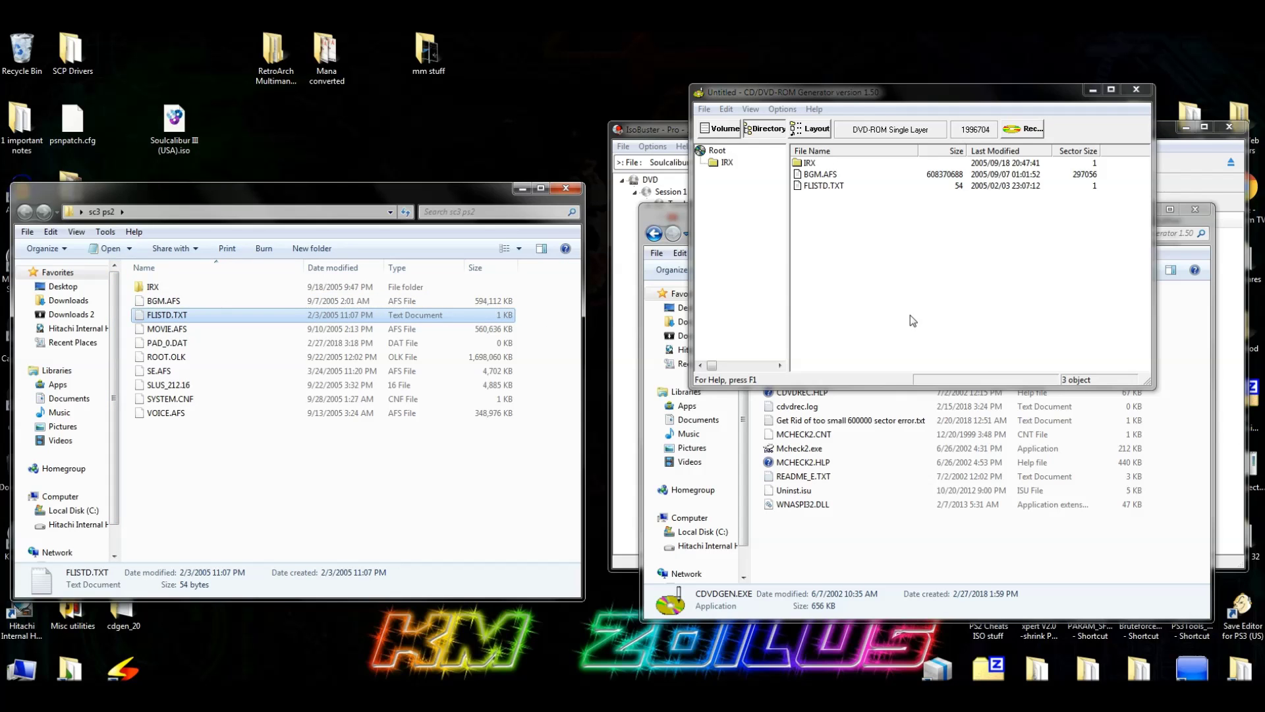
- Add MOVIE.AFS, PAD_0.DAT, ROOT.OLK, SE.AFS, SLUS_212.16, SYSTEM.CNF, VOICE.AFS, then close sc3 ps2
left_click(212, 329)
left_click_drag(212, 332, 910, 317)
left_click_drag(197, 356, 909, 316)
left_click(246, 385)
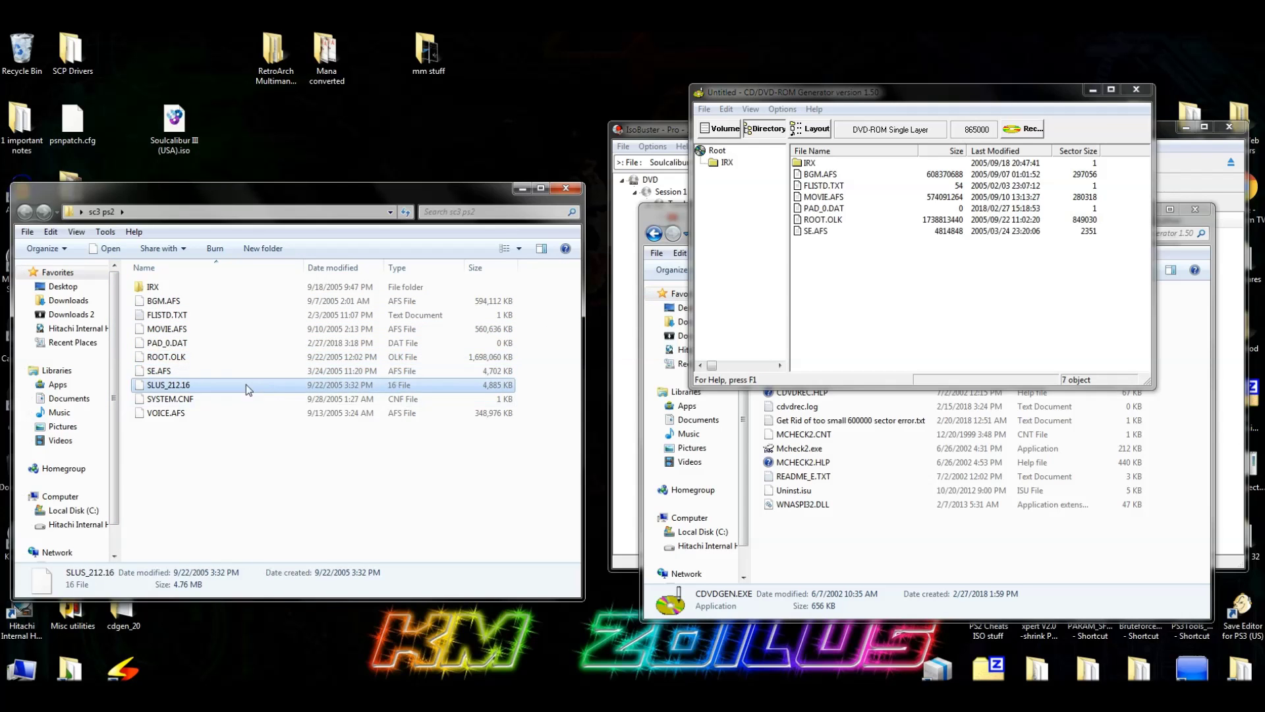
left_click_drag(247, 385, 909, 316)
left_click(198, 398)
left_click_drag(197, 399, 909, 316)
left_click(198, 413)
left_click_drag(197, 412, 912, 339)
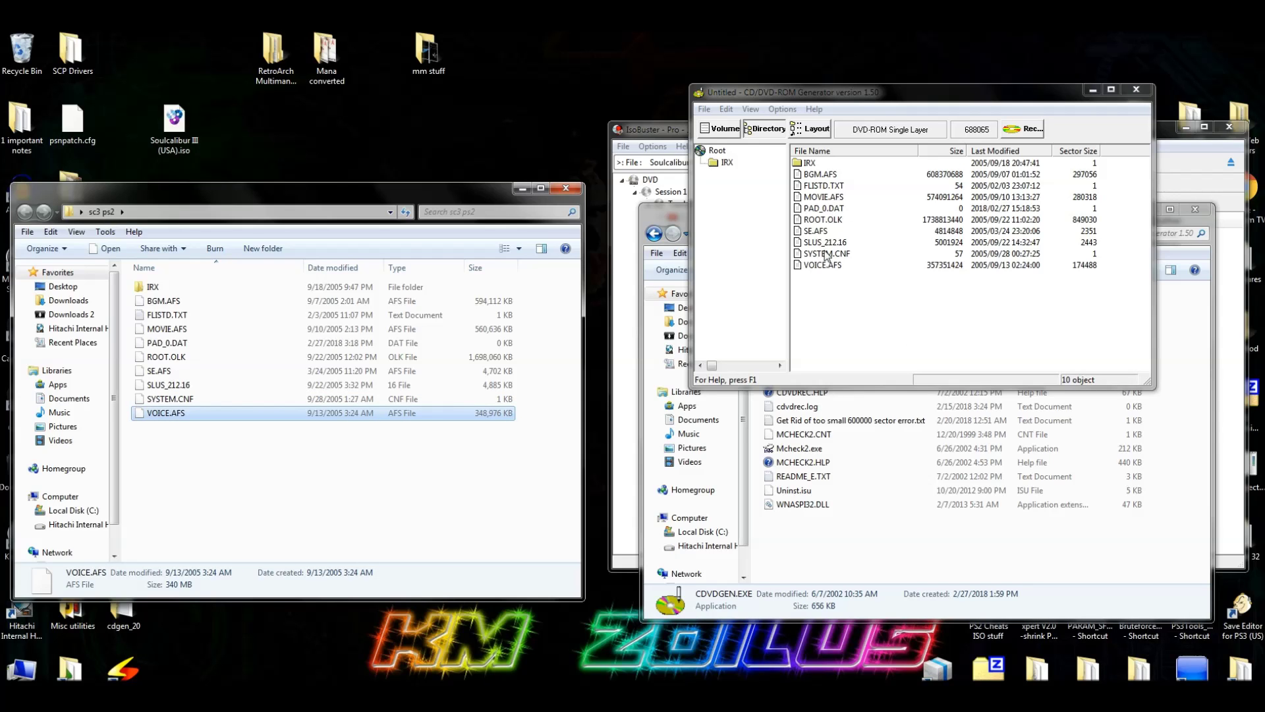
left_click(565, 189)
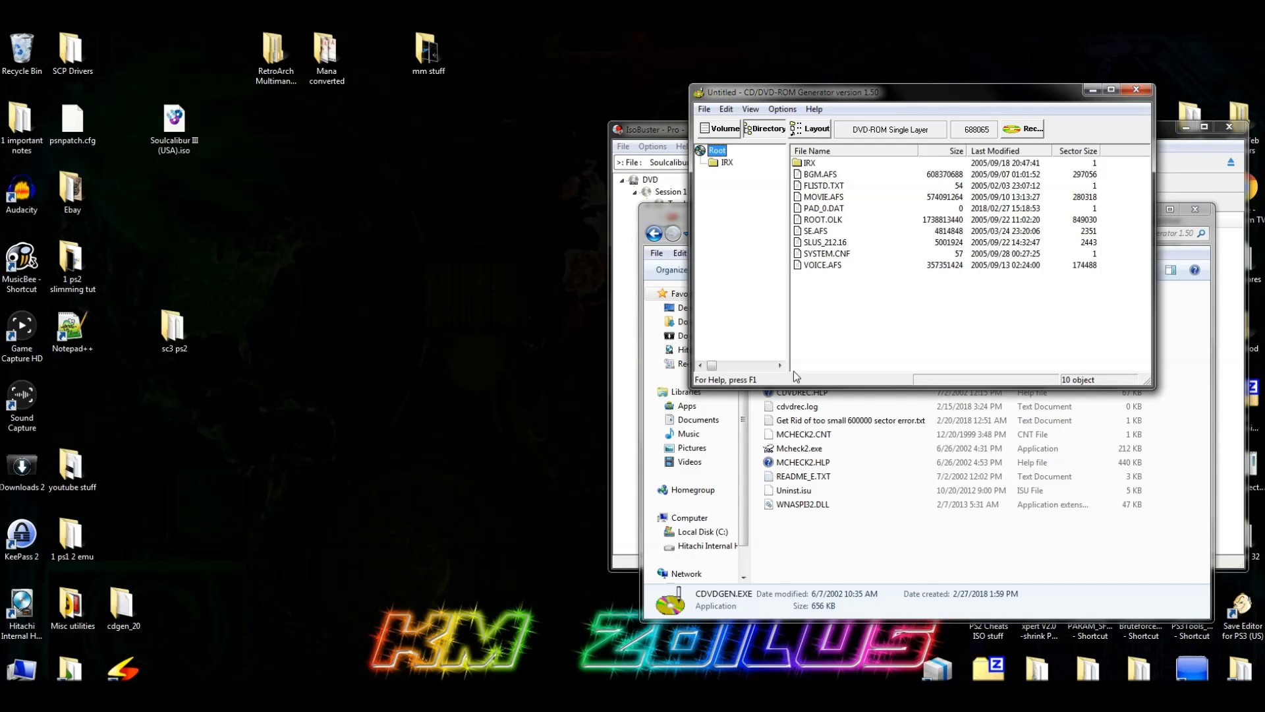
- Check SLUS_212.16's size, then open the volume information and start the disc name with SLUS
left_click(447, 314)
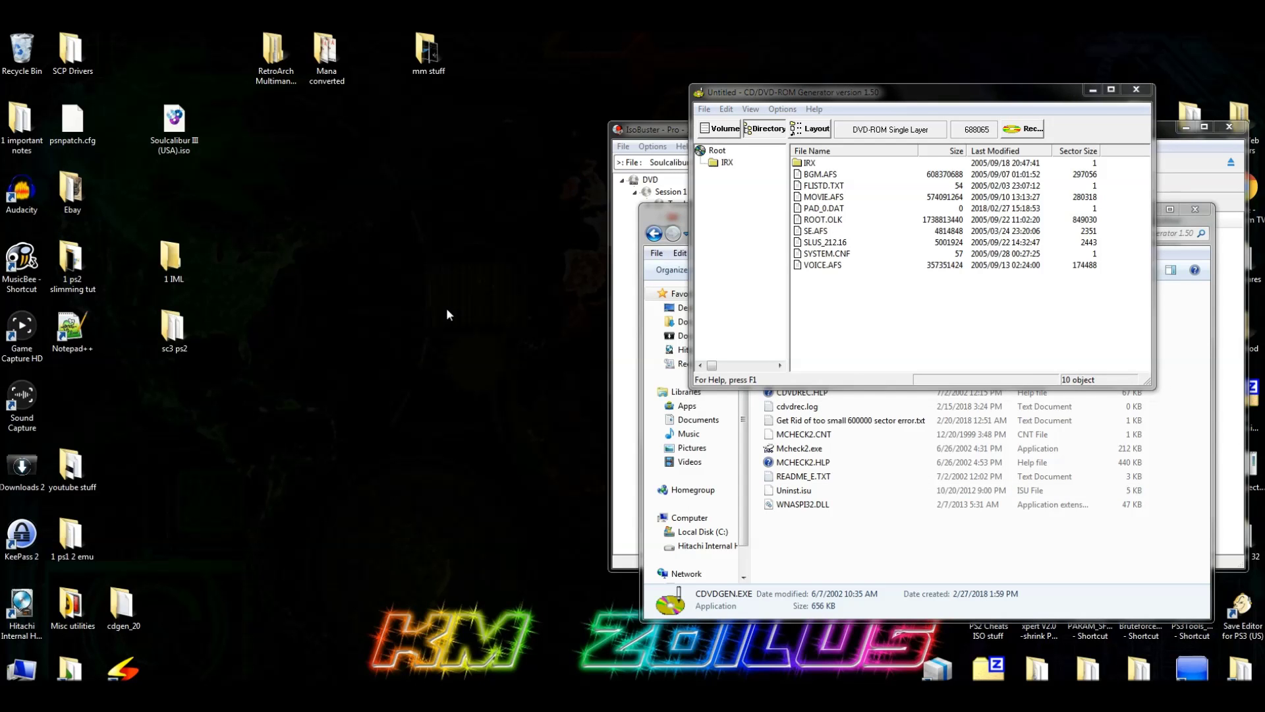
left_click(822, 243)
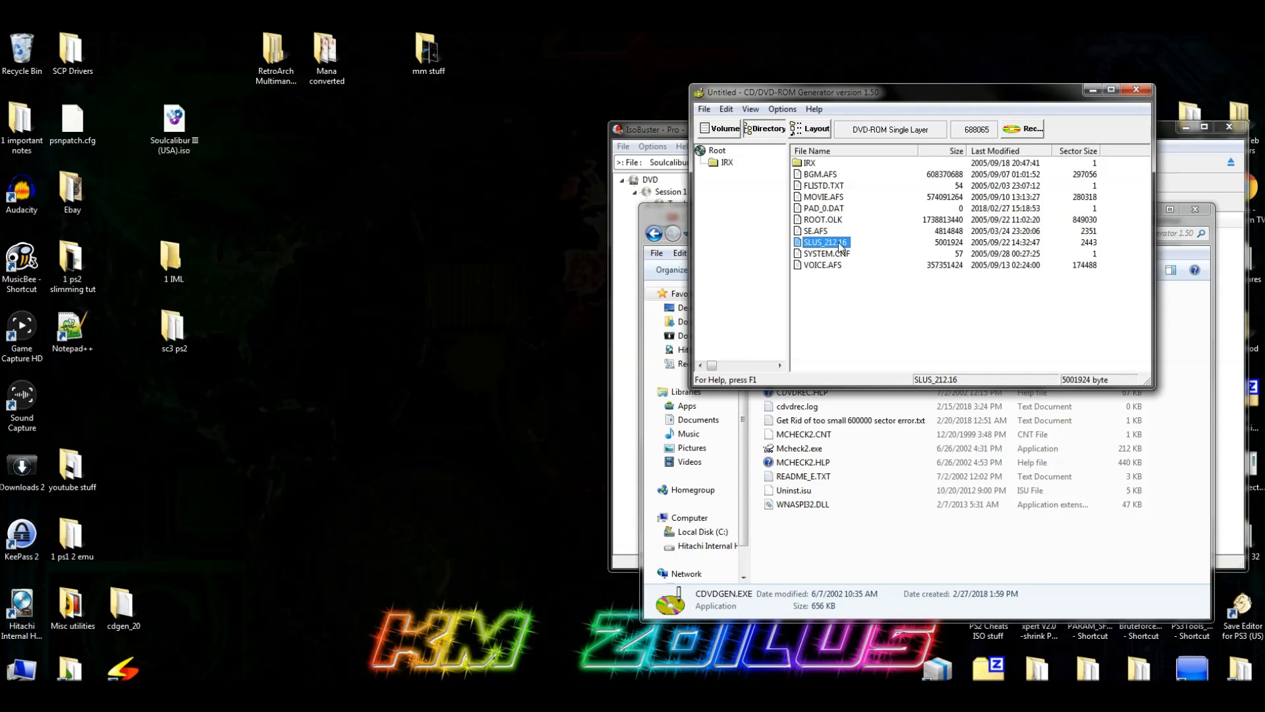
left_click(722, 134)
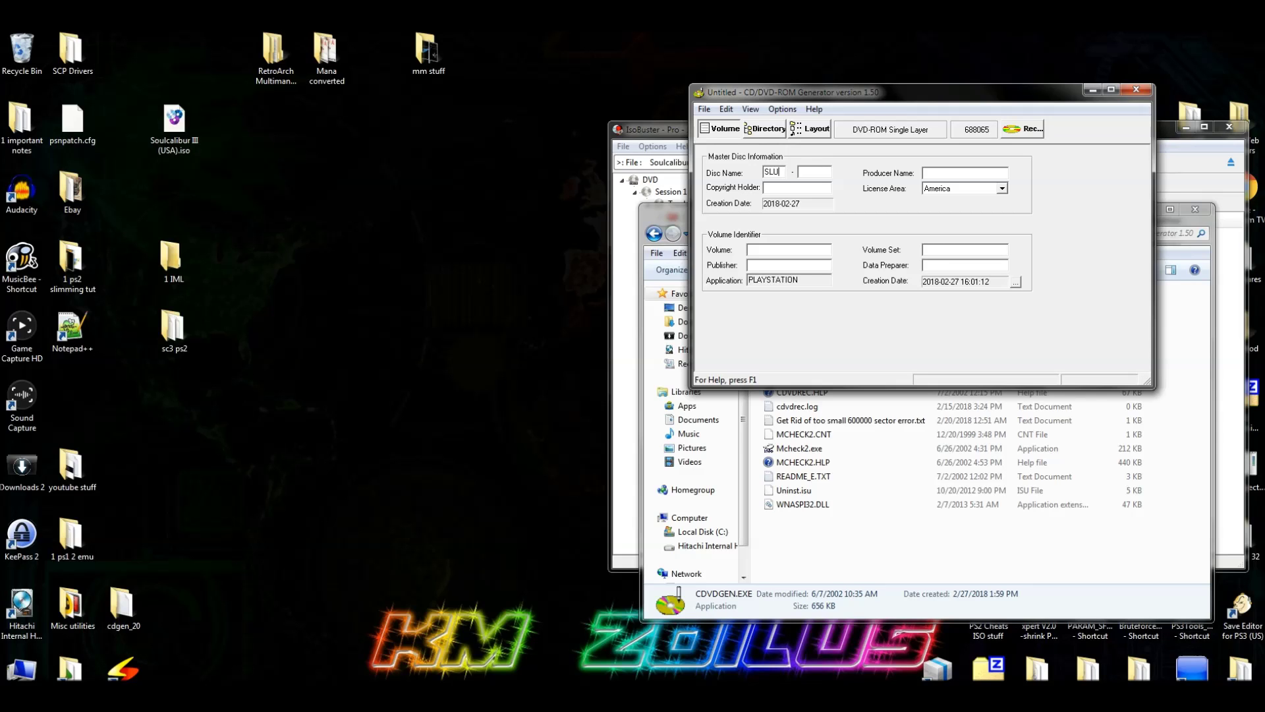
left_click(819, 174)
- Finish the producer name as PLAYSTATION and keep America as the licence area
type("AYSTATION")
left_click(1003, 189)
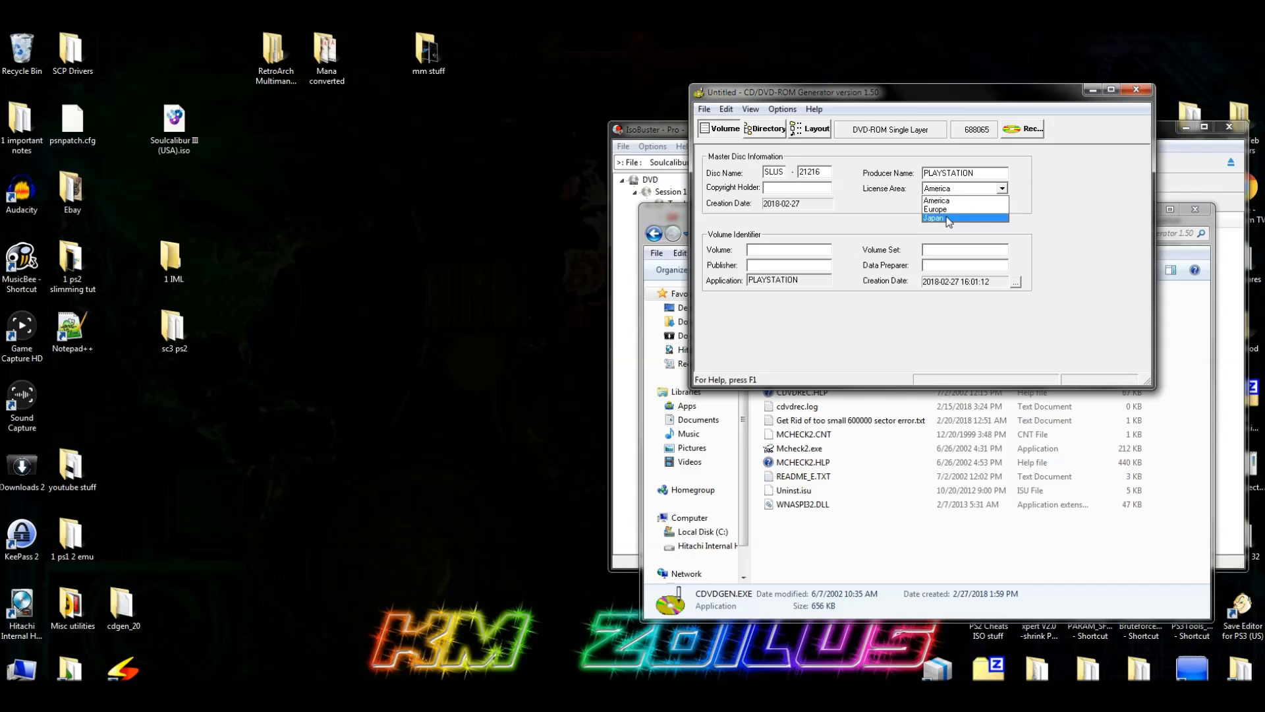
left_click(956, 201)
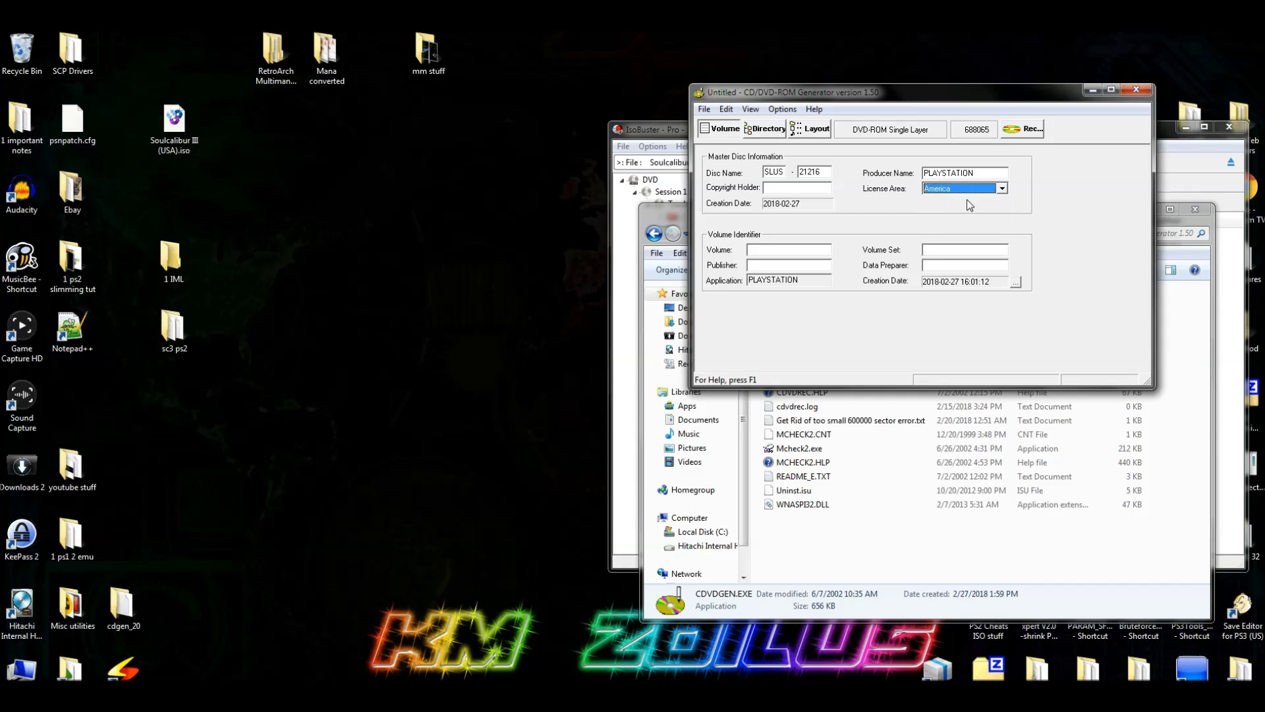
right_click(300, 286)
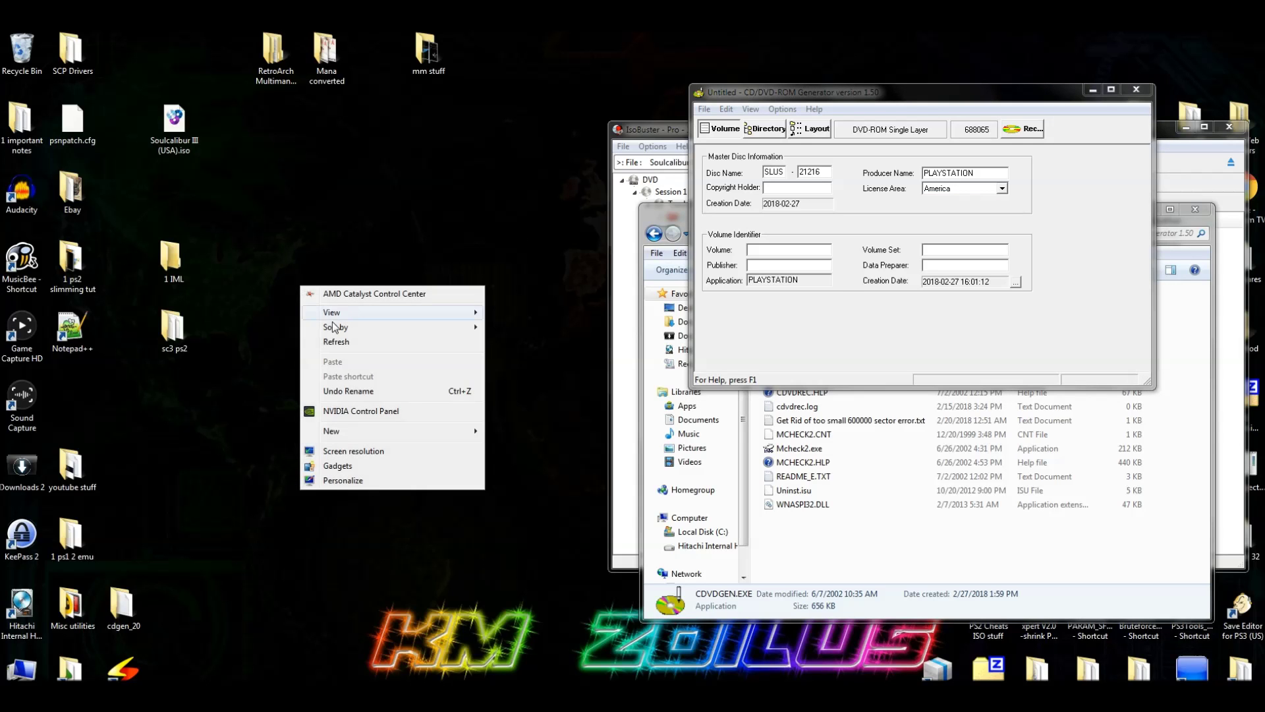
- Delete the old 1 IML folder from the desktop
mouse_move(332, 430)
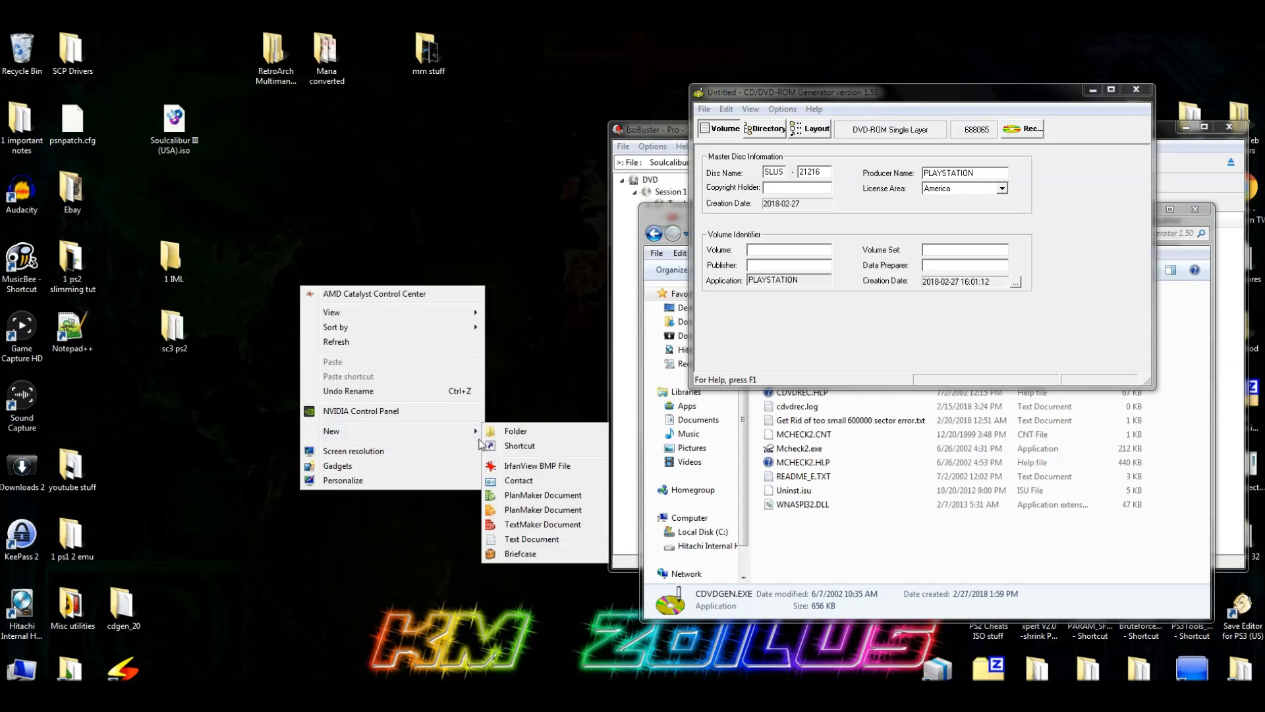
left_click(527, 374)
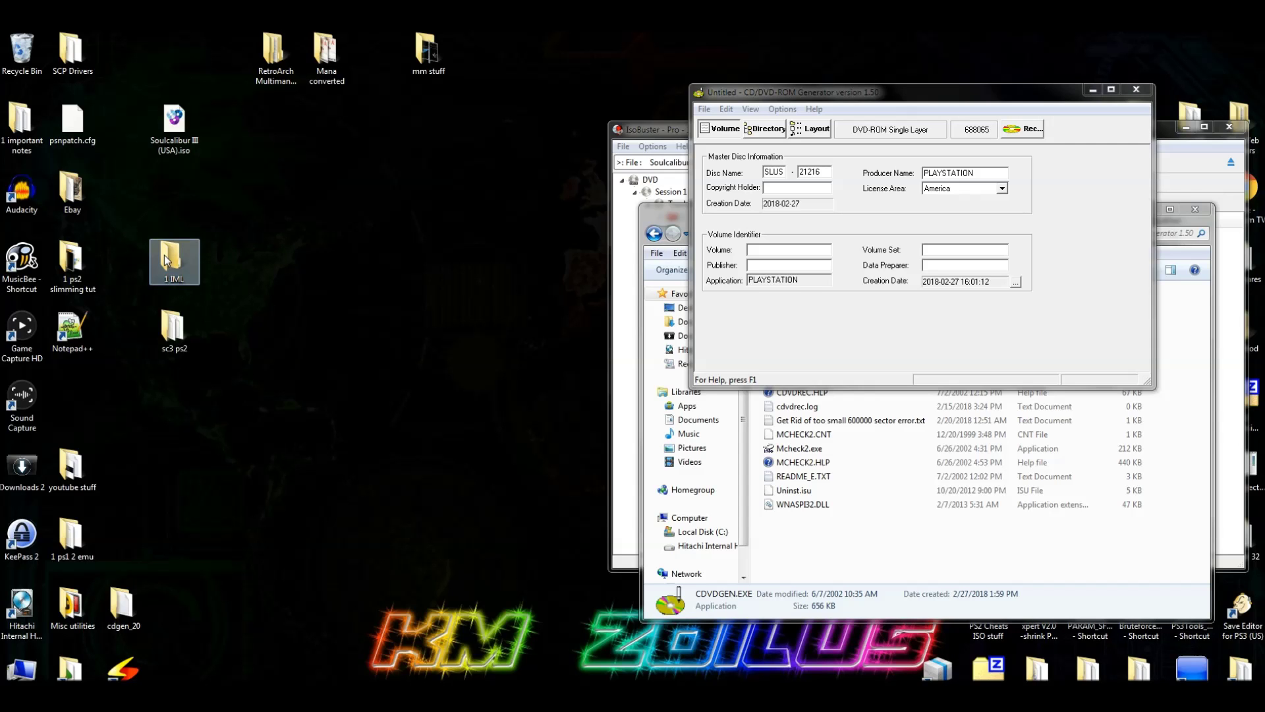
key("Delete")
key("Return")
- Create a new desktop folder named 1 MIL and move it one spot left
right_click(230, 267)
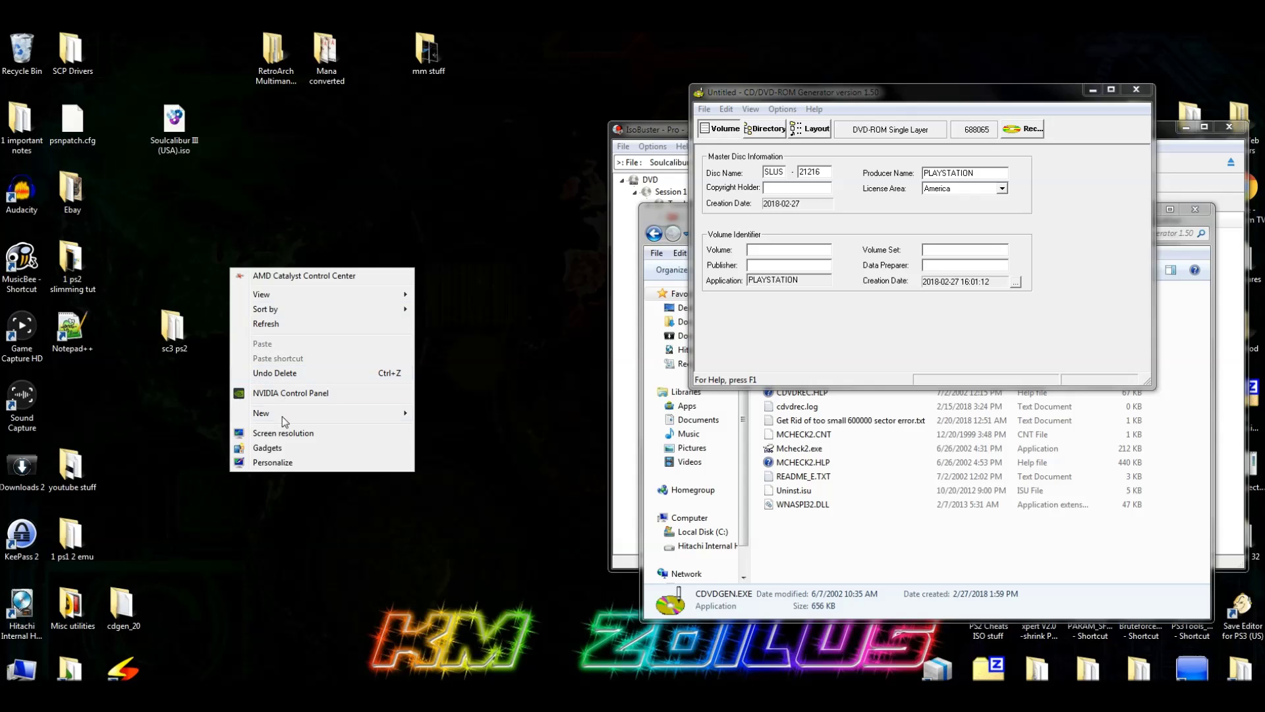
mouse_move(291, 415)
left_click(452, 414)
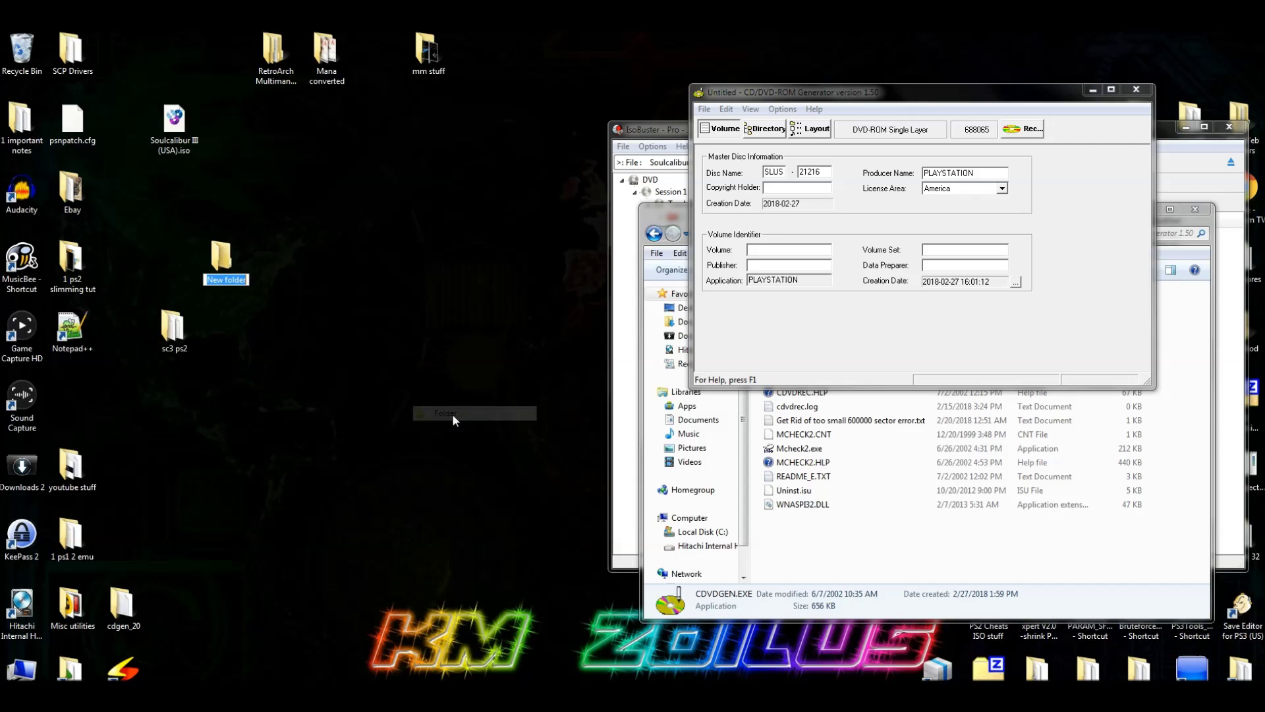
type("1")
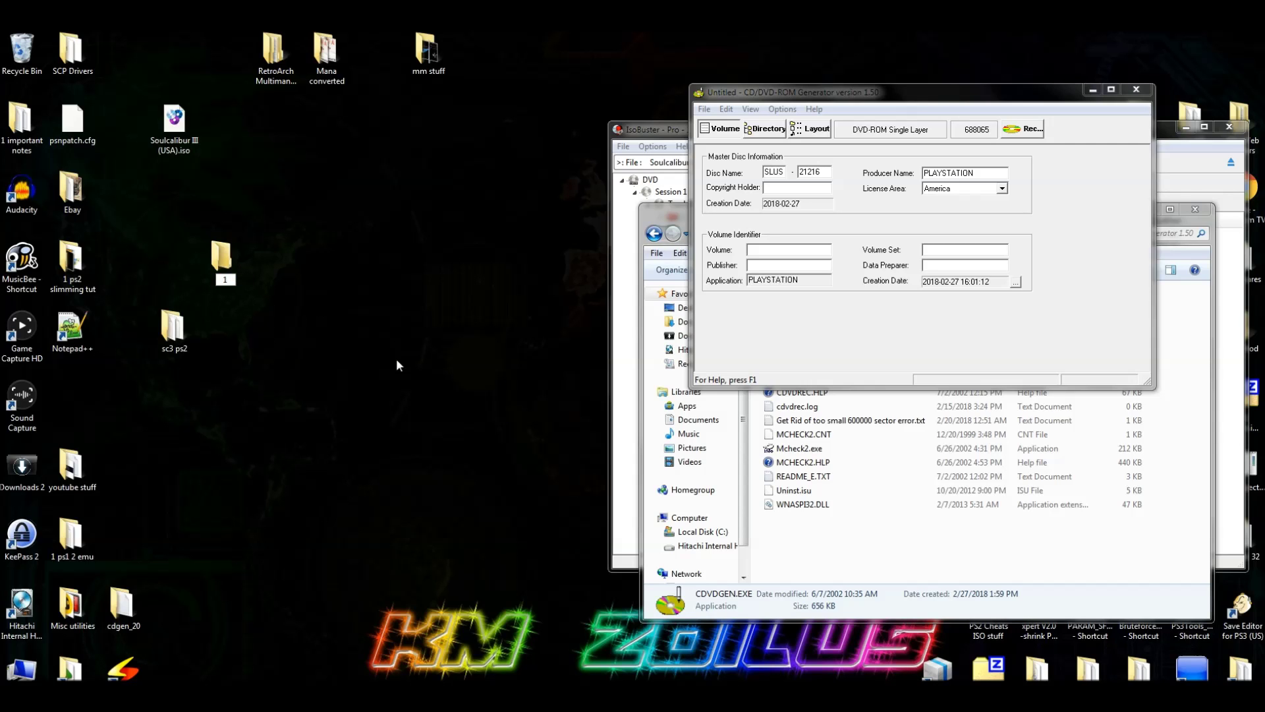
type(" MIL")
key("Return")
left_click_drag(219, 258, 158, 261)
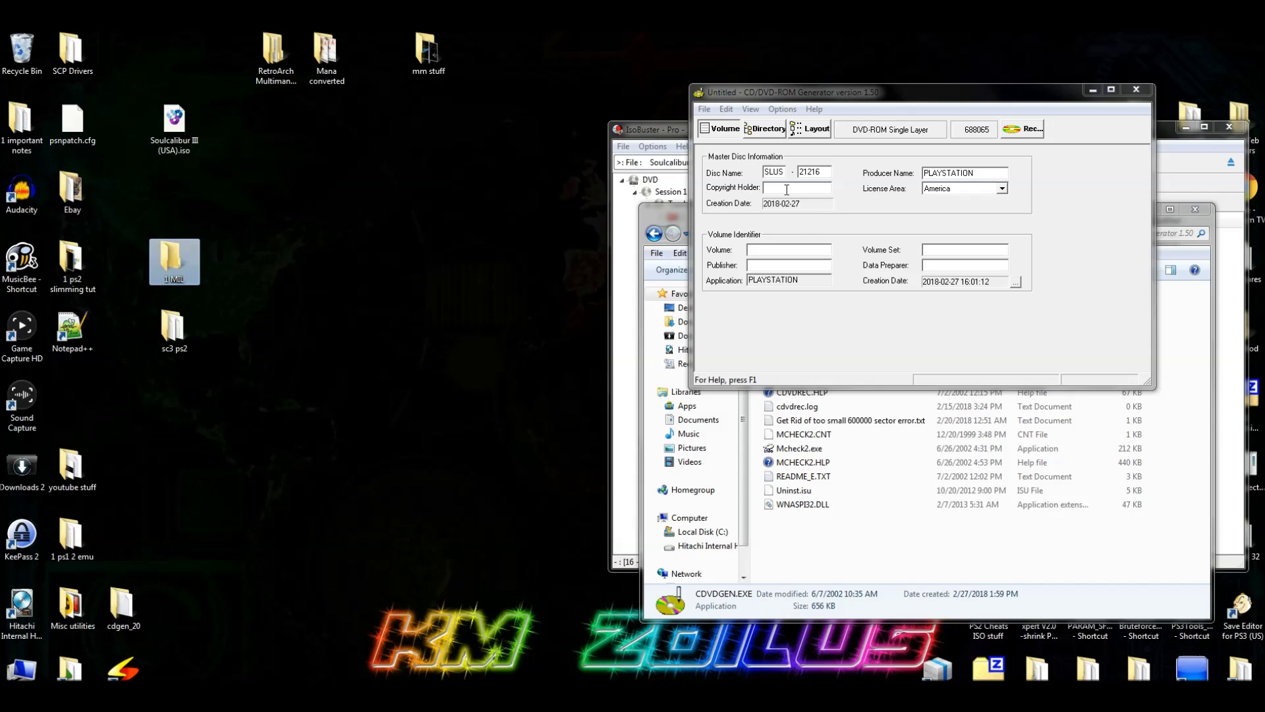
- Export the generator layout with Export iml file, saving it as SC3PS2 in Desktop\1 MIL
left_click(704, 110)
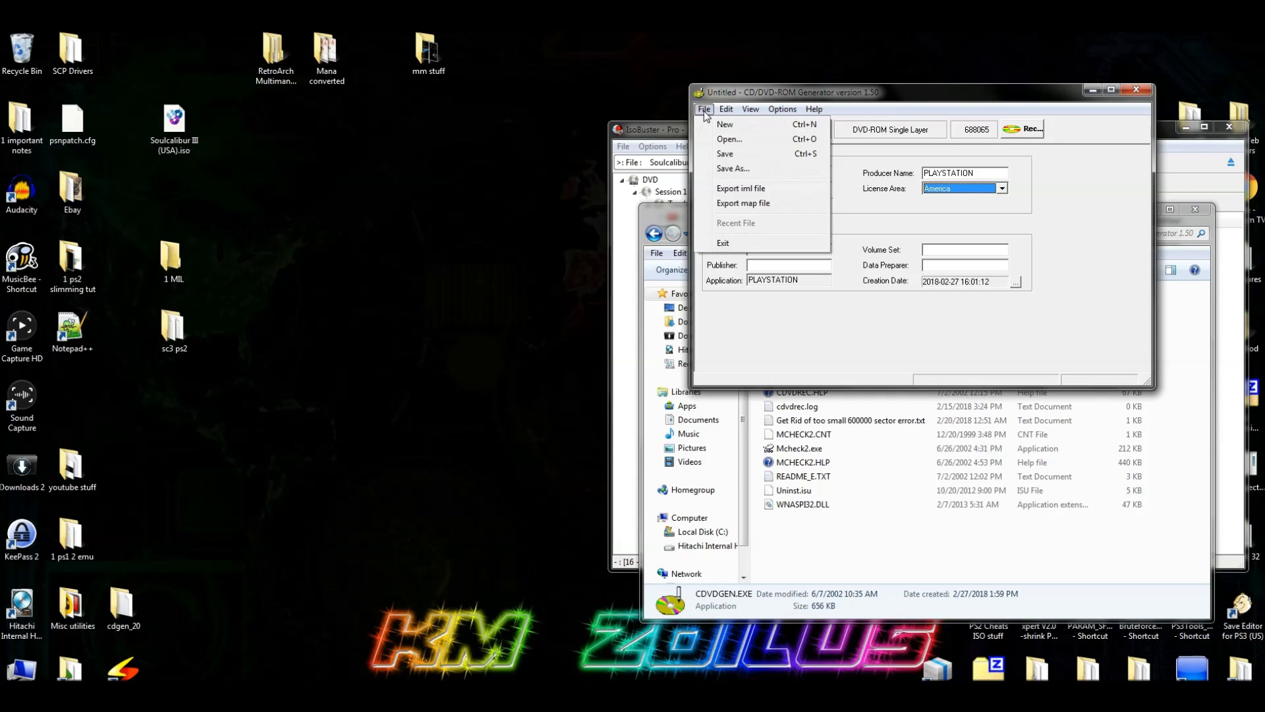
left_click(733, 189)
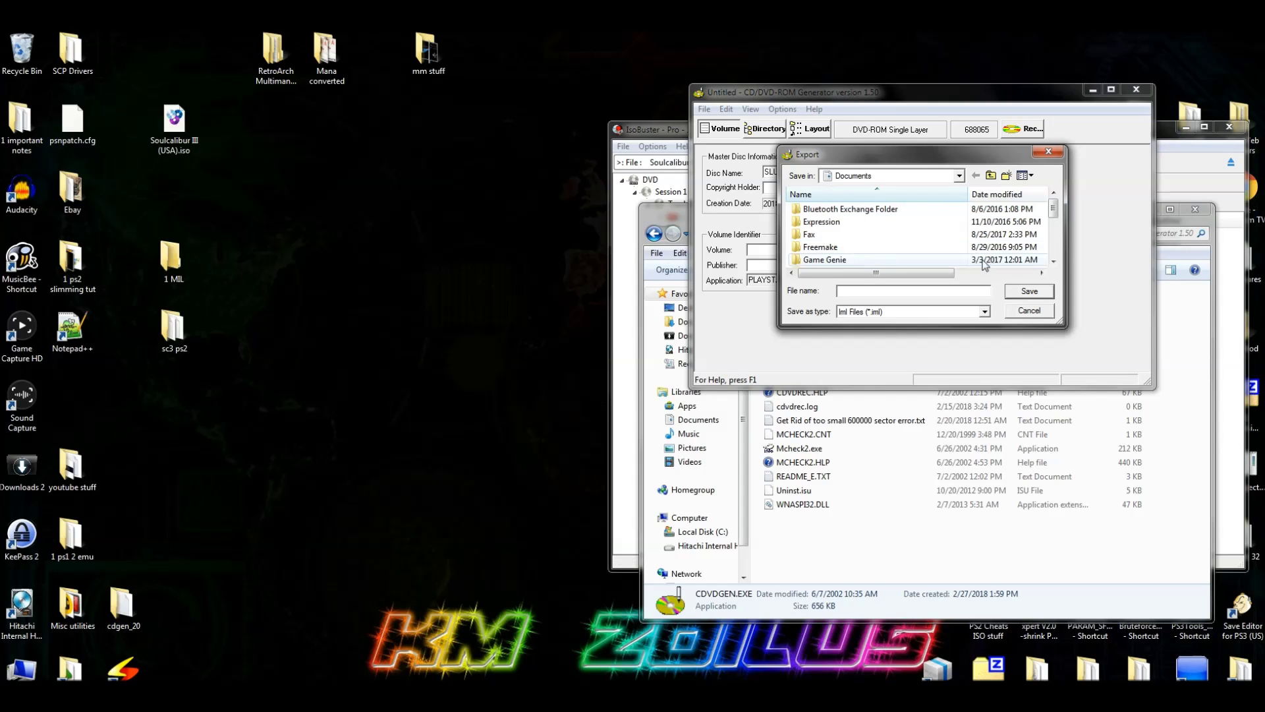
left_click(990, 175)
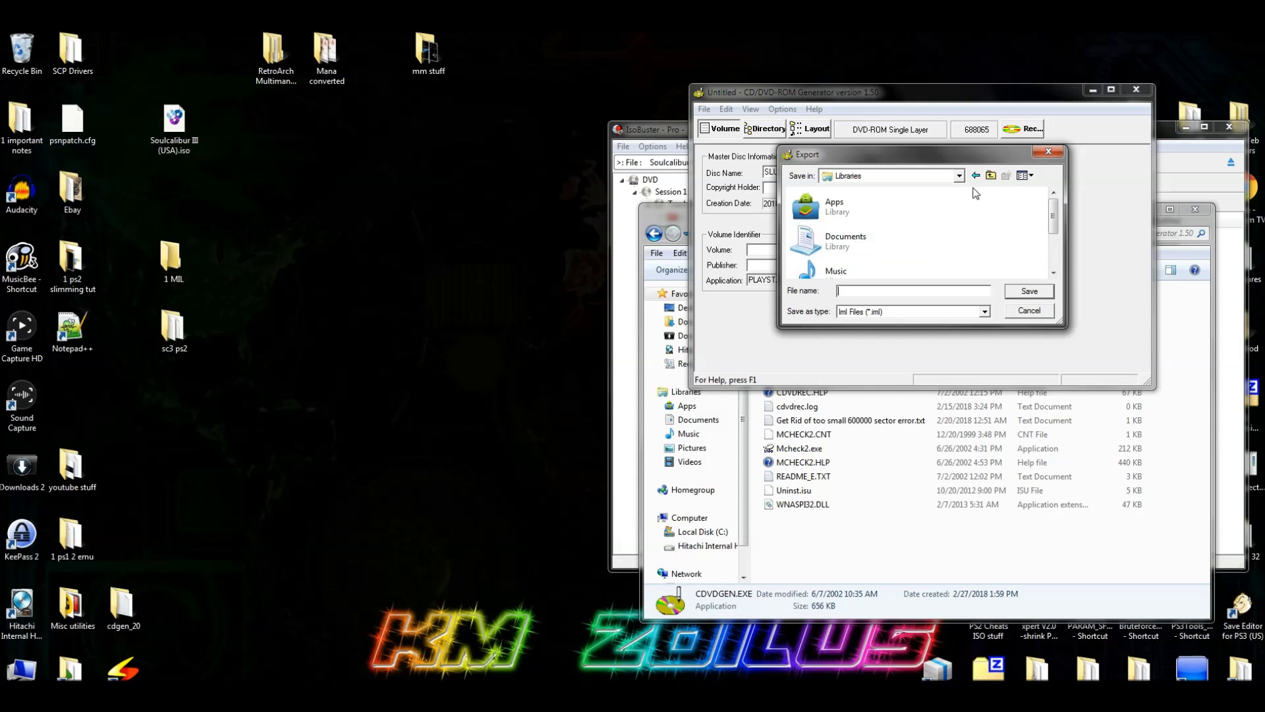
left_click(990, 175)
double_click(850, 237)
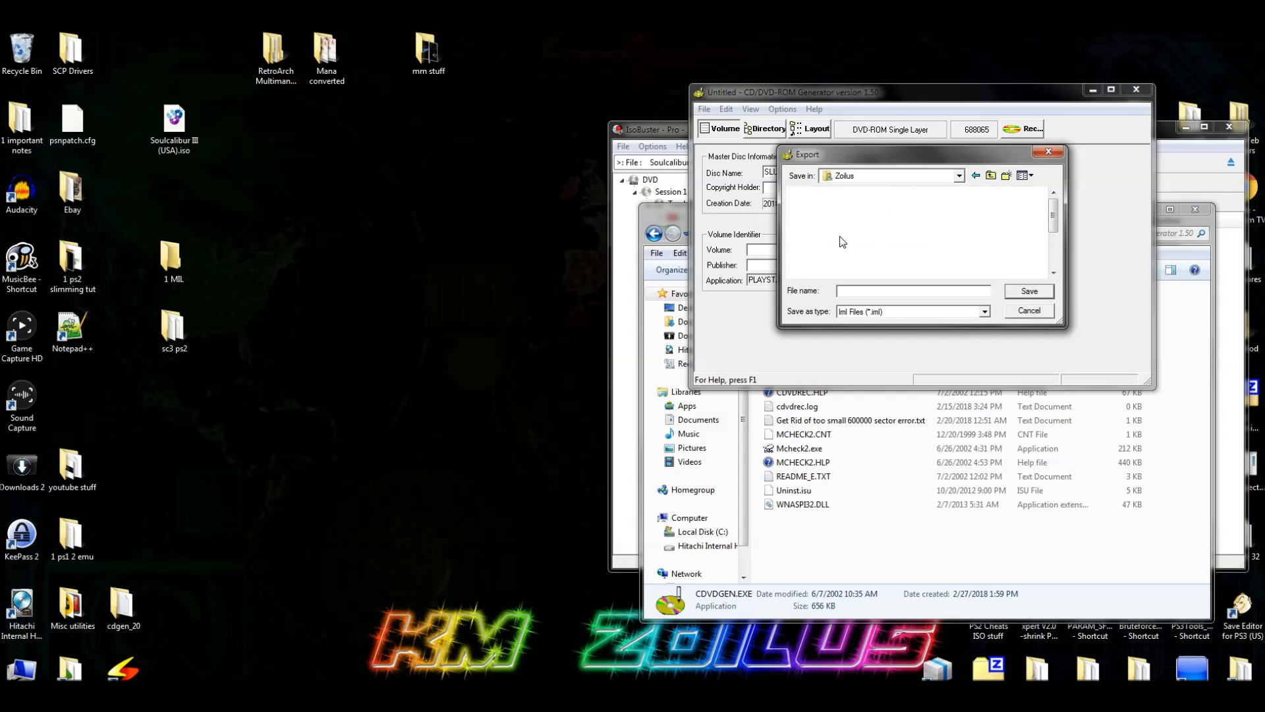
double_click(963, 223)
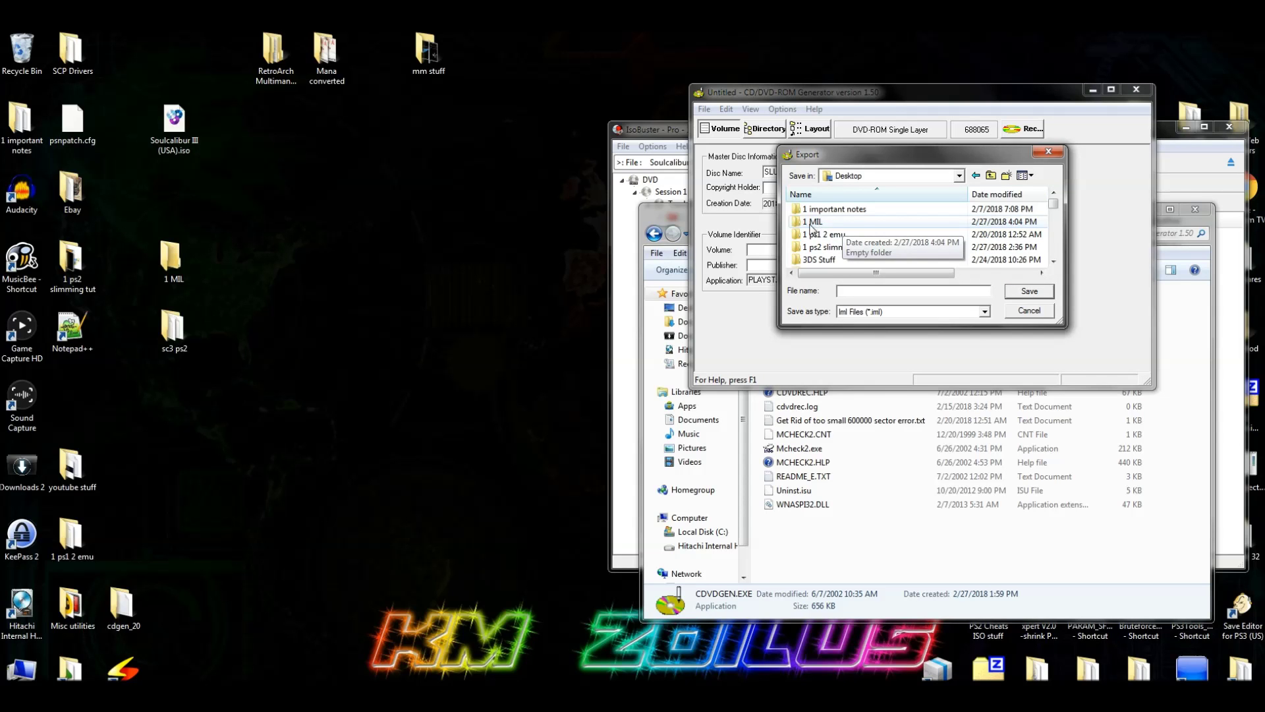
double_click(790, 224)
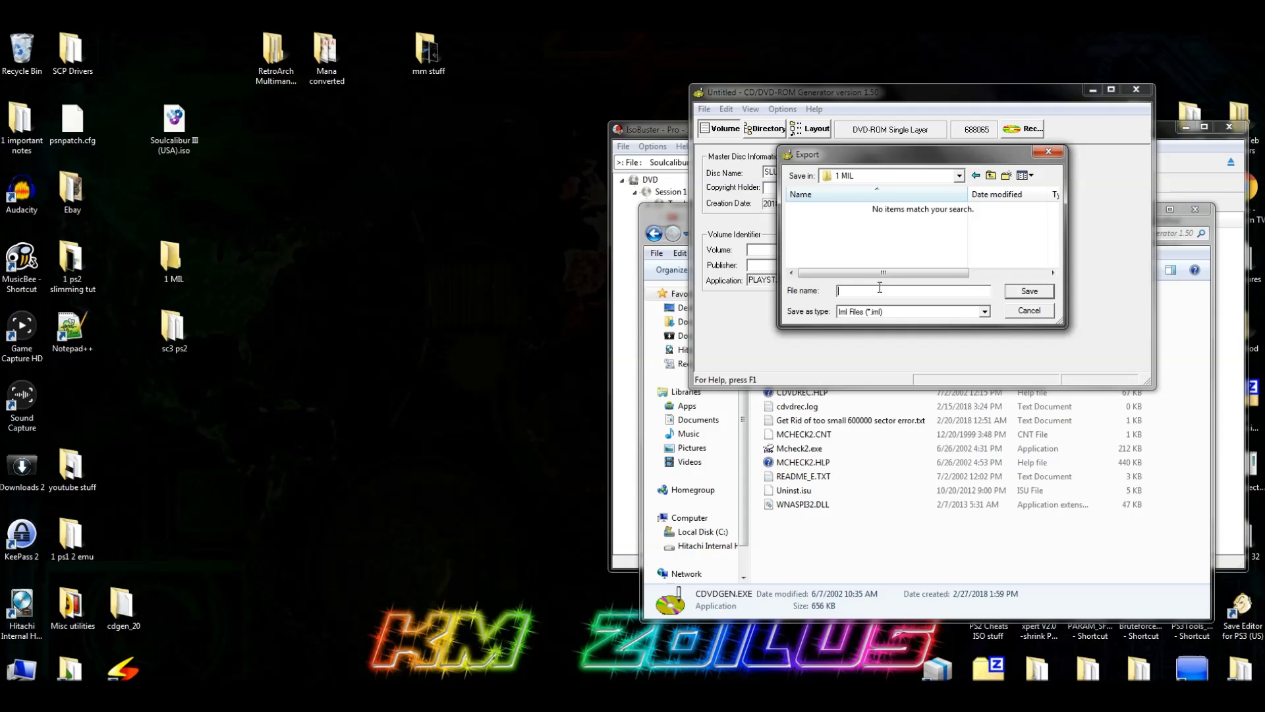
type("SC3PS2")
left_click(1030, 292)
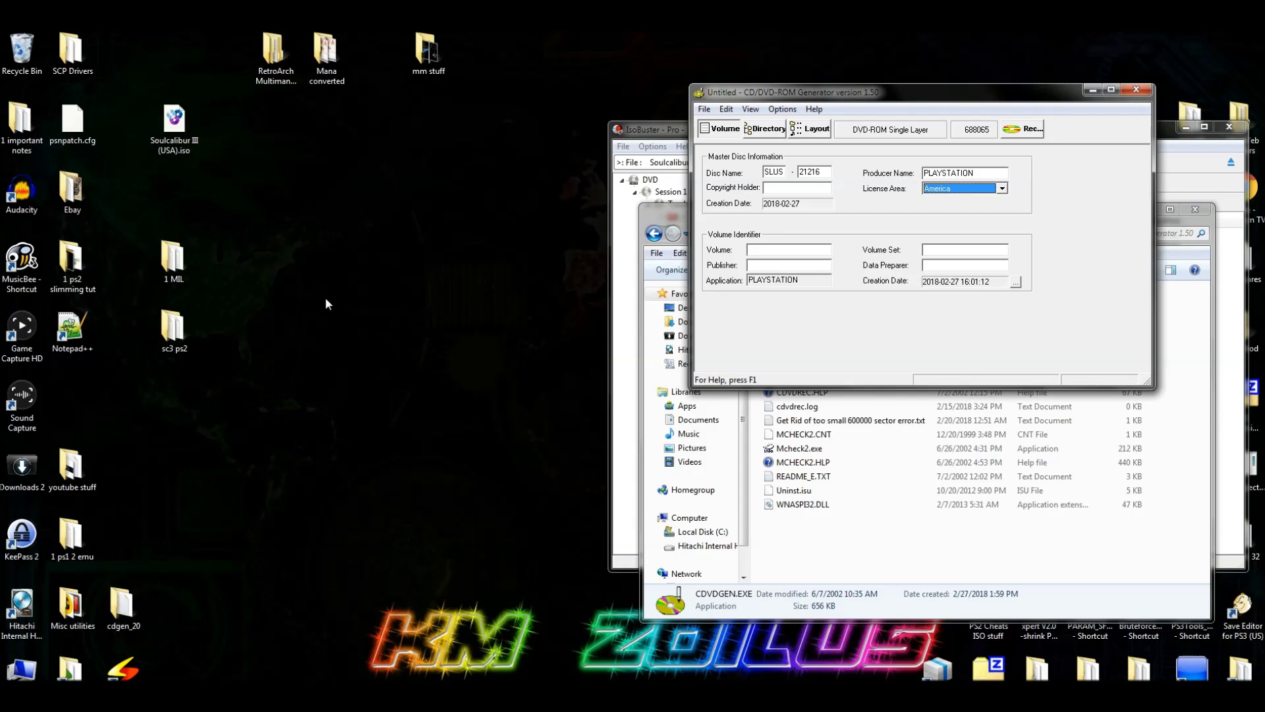
- Check the SC3PS2 files in 1 MIL, close the generator unsaved, and select 3. Gnie IML2ISO
double_click(185, 267)
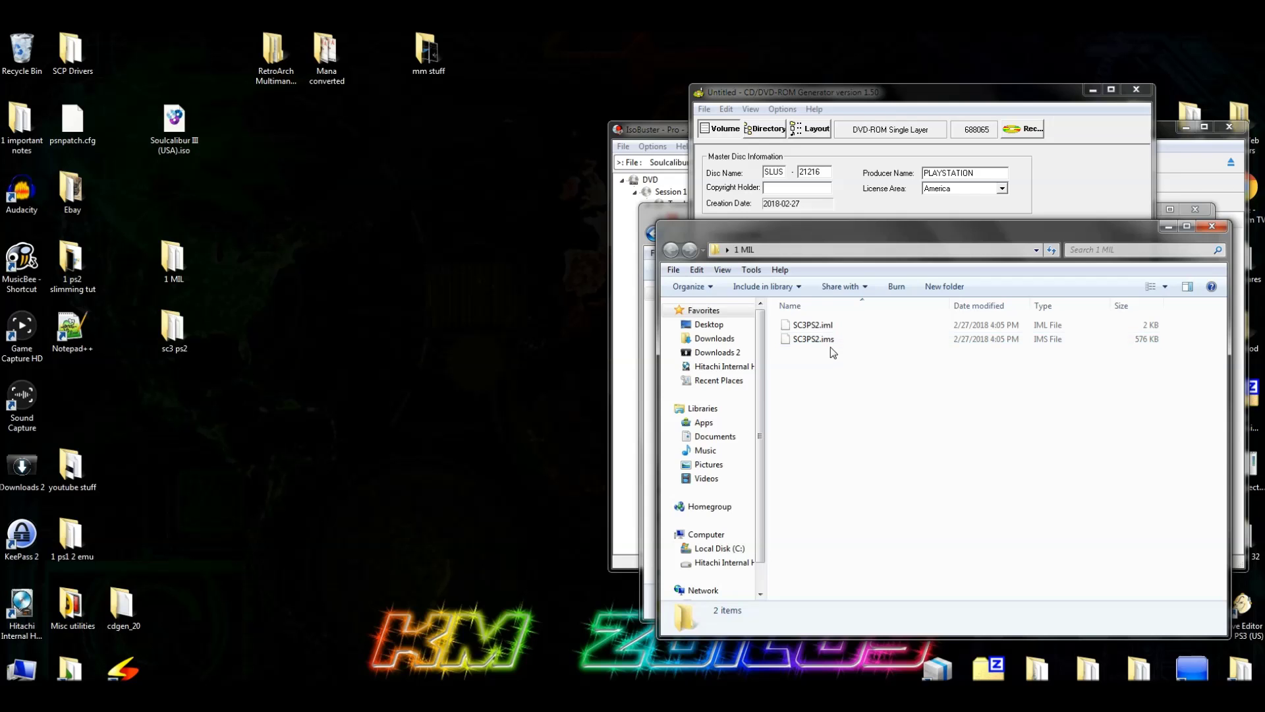
left_click(1203, 230)
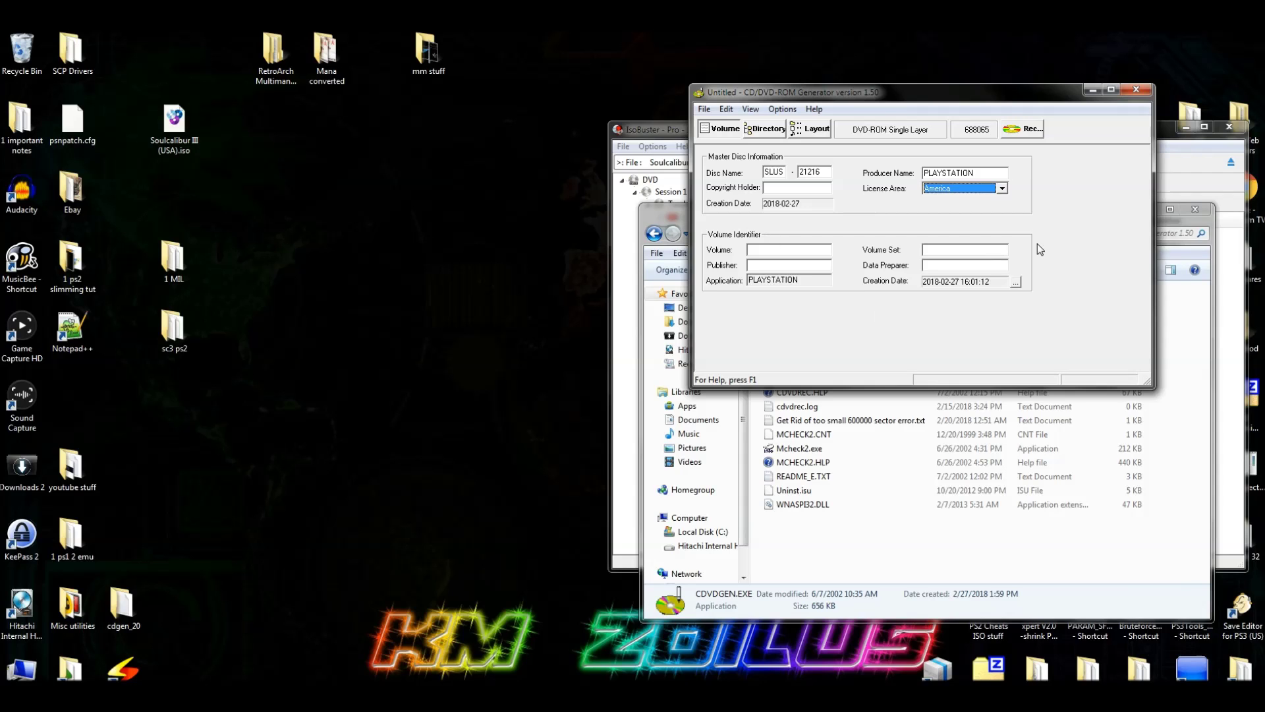
left_click(1136, 92)
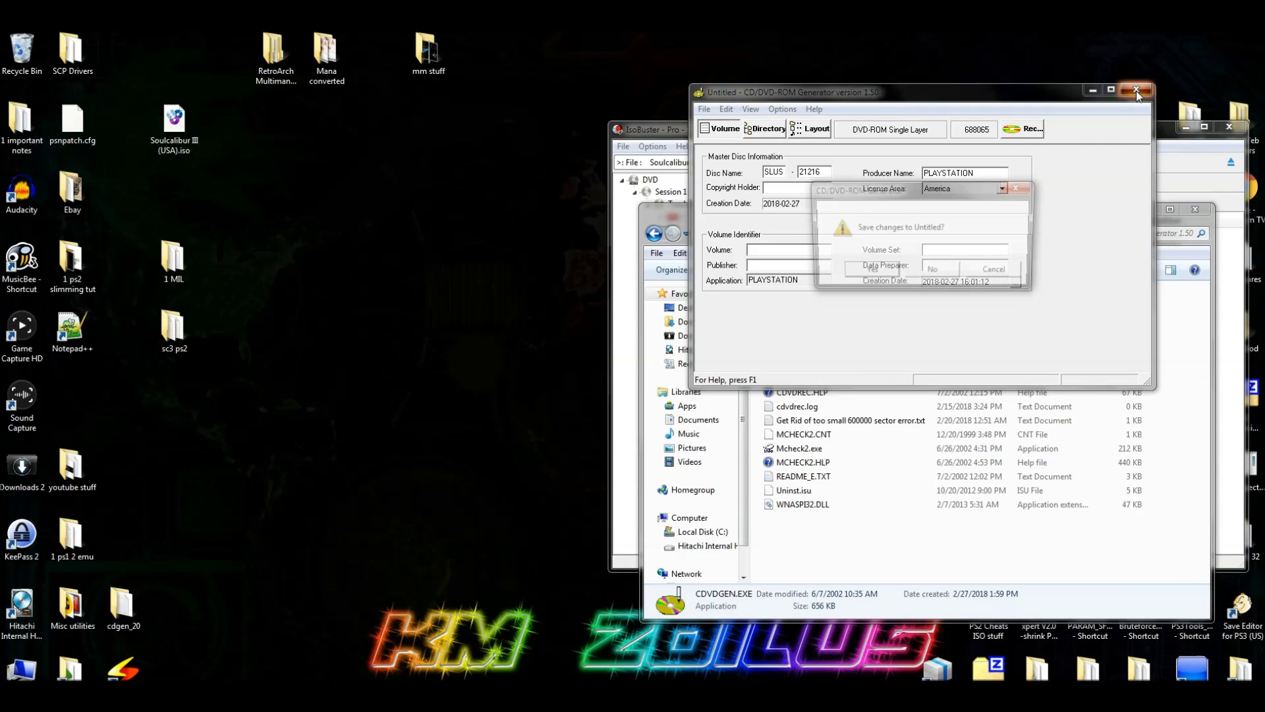
left_click(935, 275)
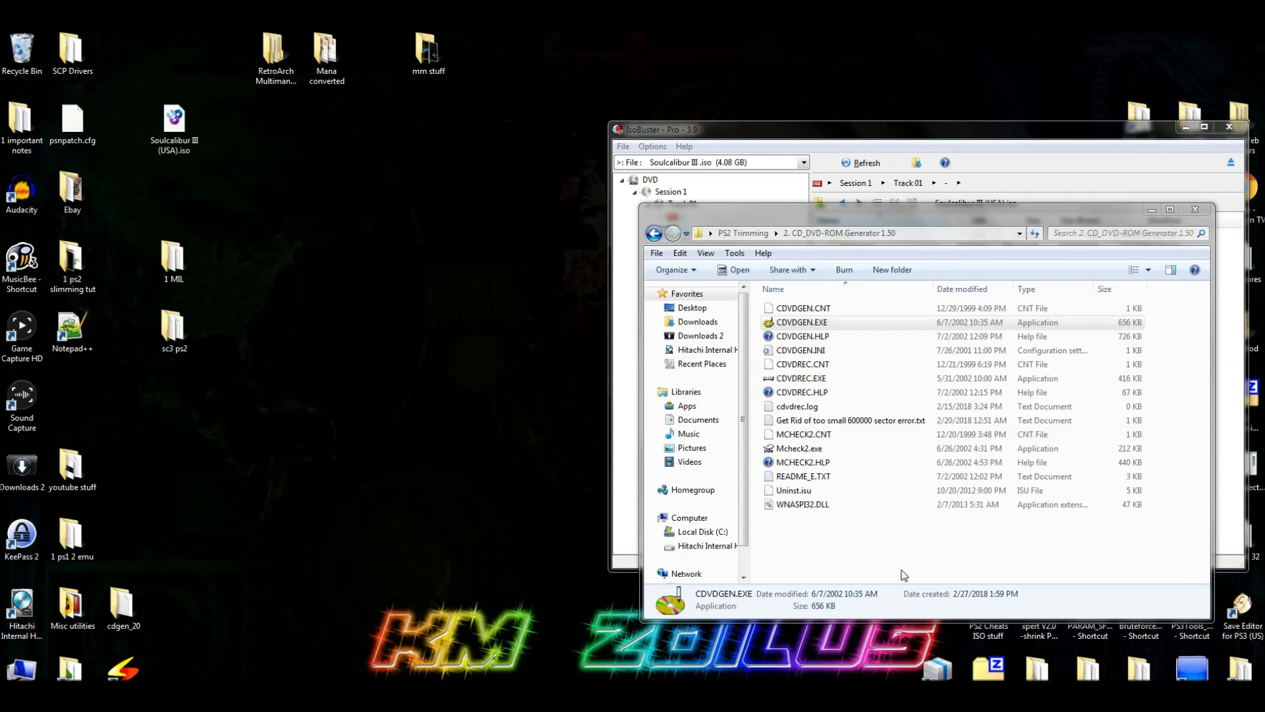
key("BackSpace")
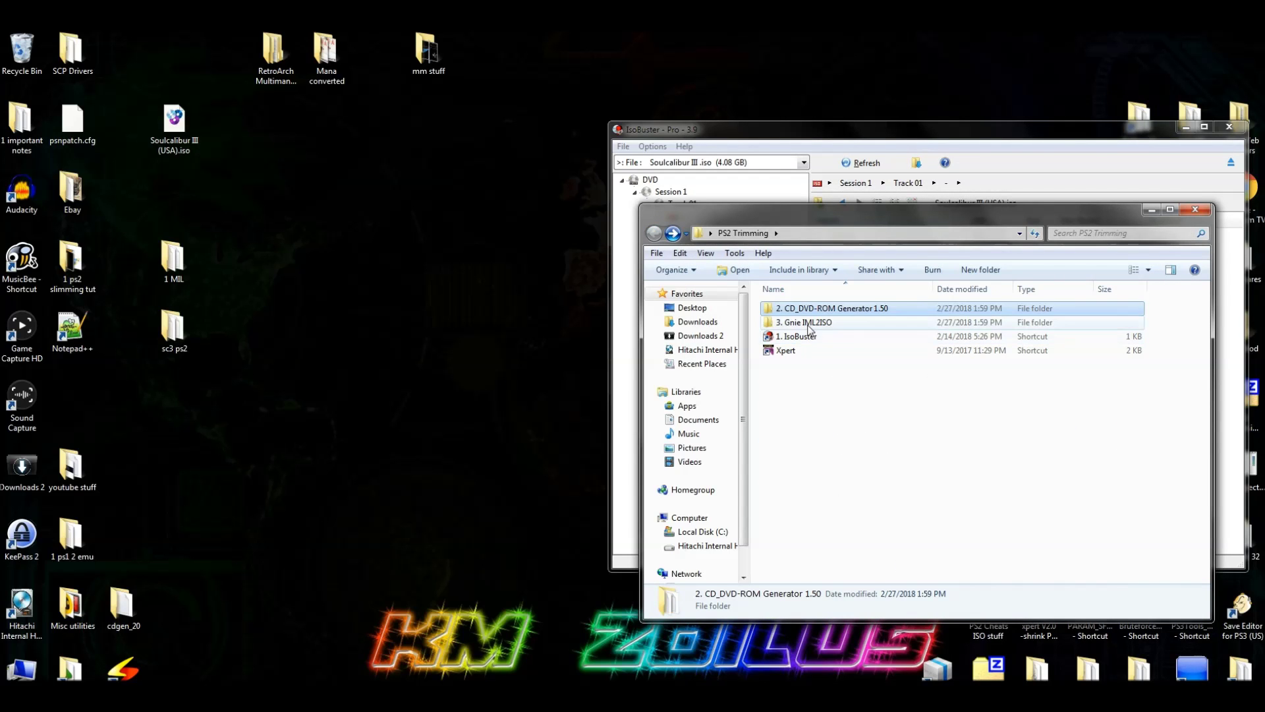
left_click(809, 324)
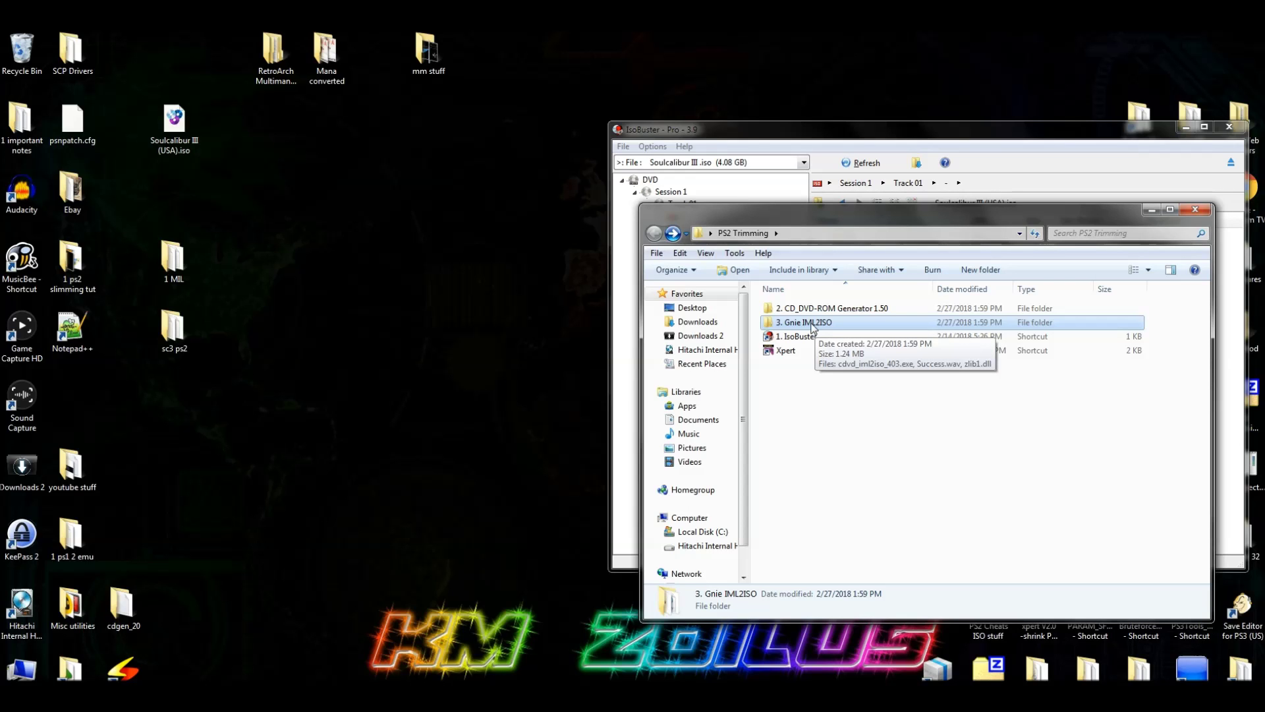
- Launch the IML2ISO converter, load SC3PS2.iml from Desktop\1 MIL, and run iml2iso
double_click(813, 324)
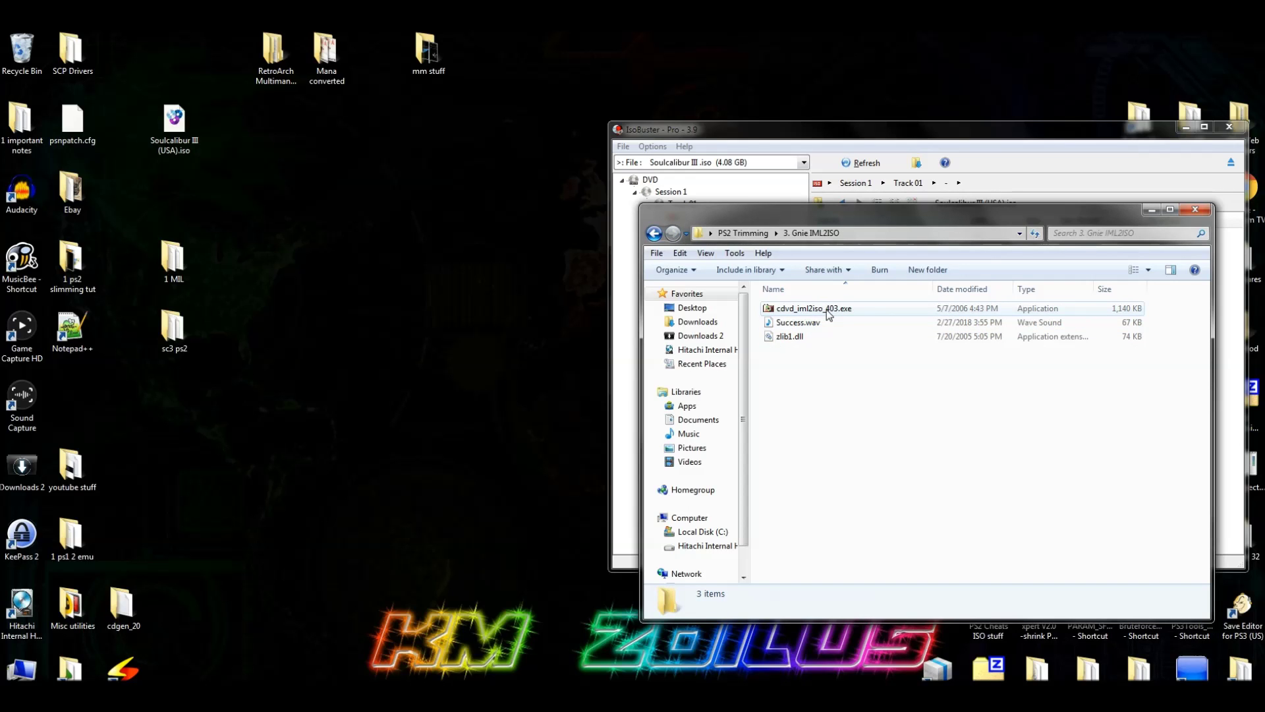
double_click(827, 310)
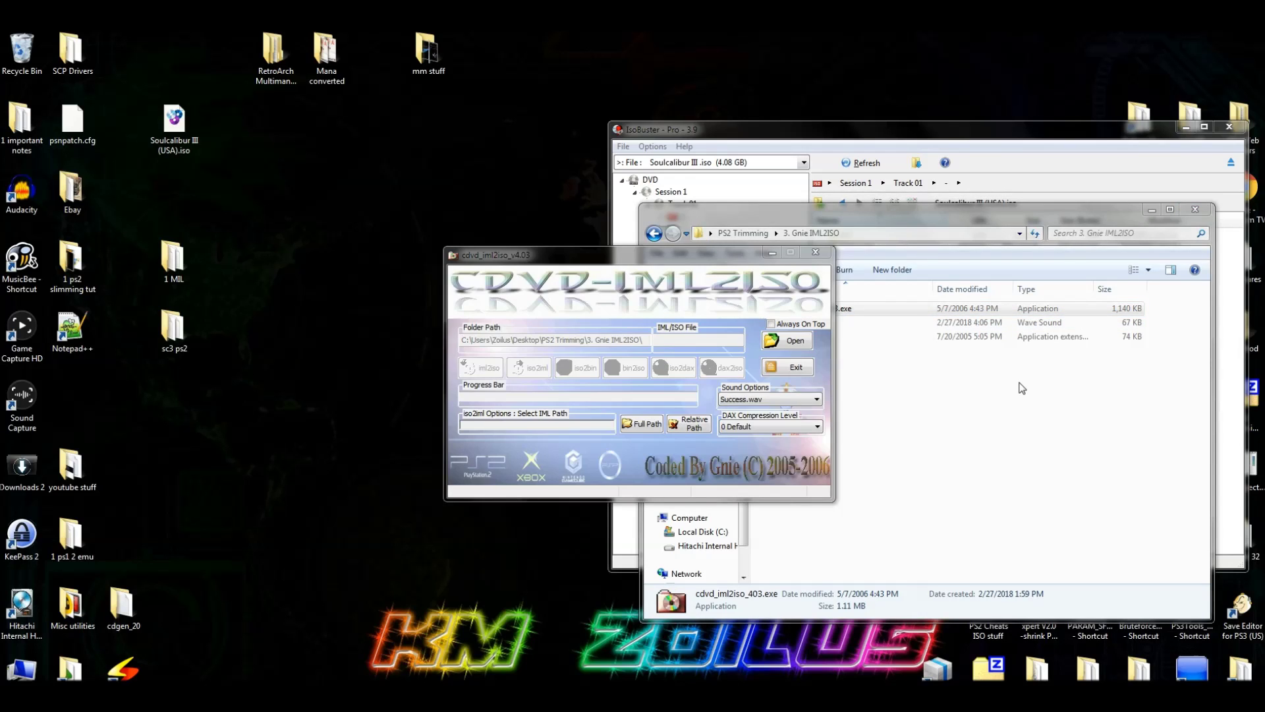
left_click(793, 344)
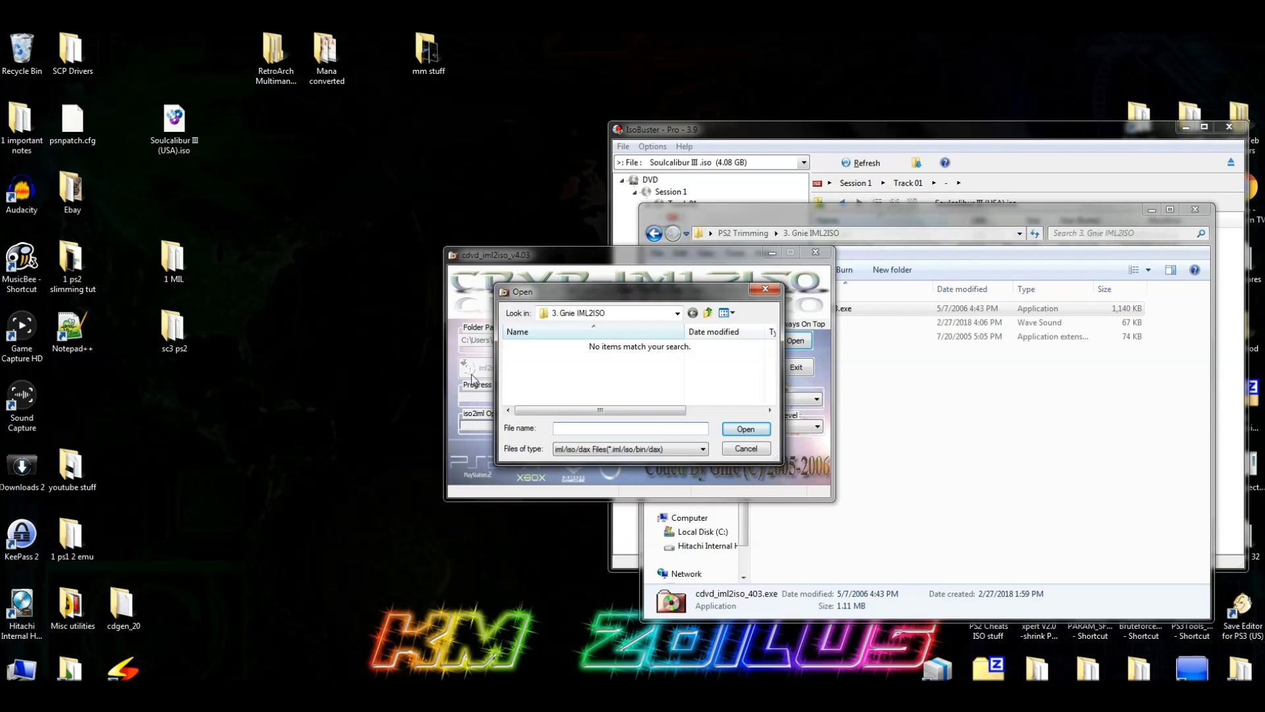
left_click(707, 313)
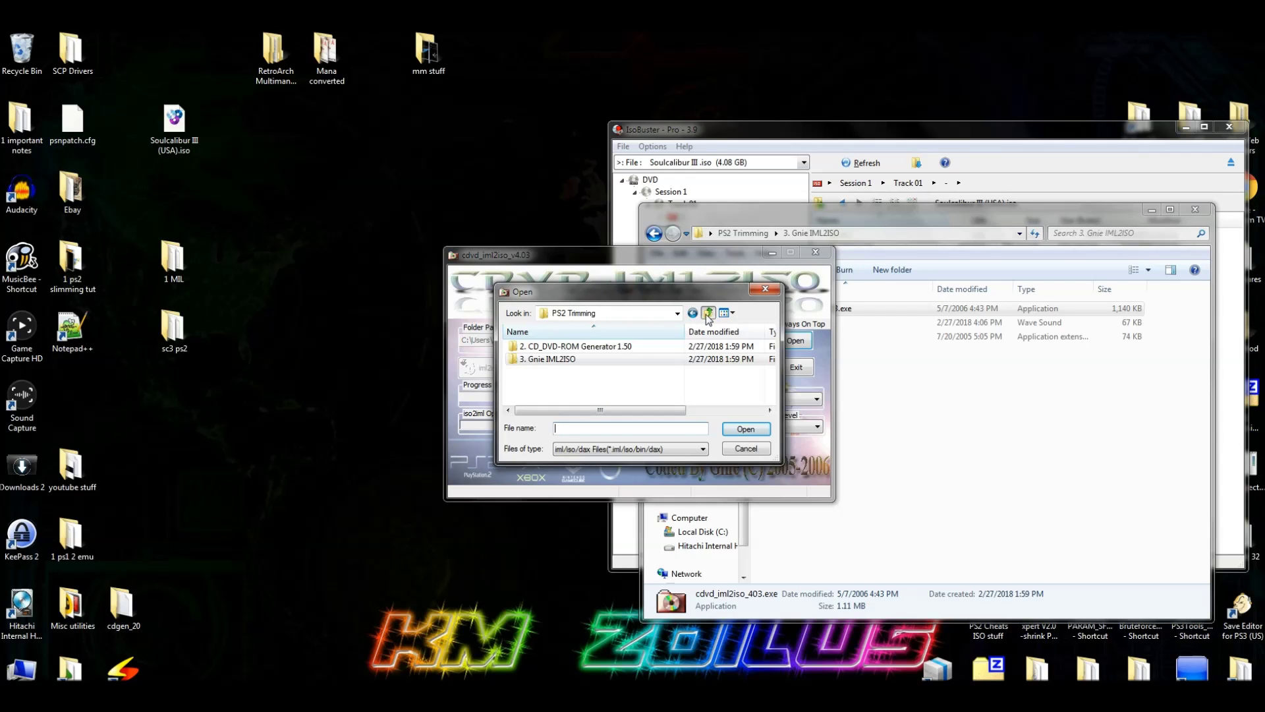
left_click(707, 313)
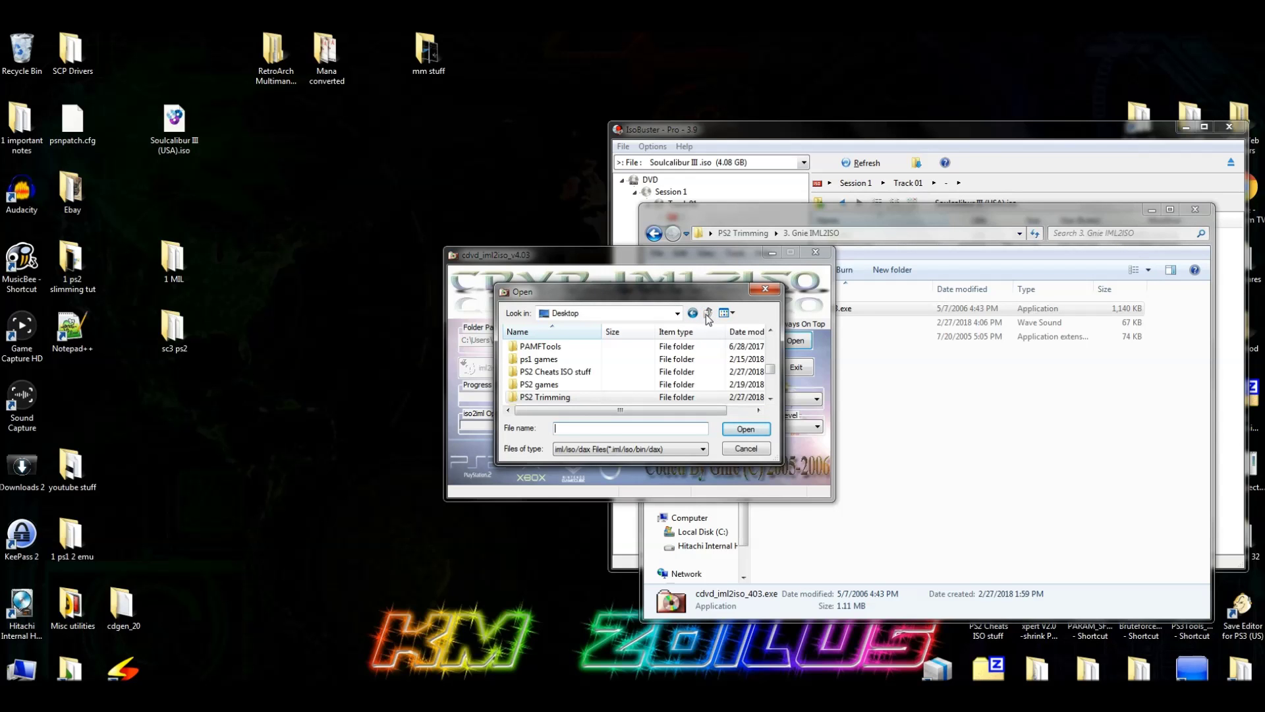
scroll(551, 389, "down", 5)
double_click(545, 395)
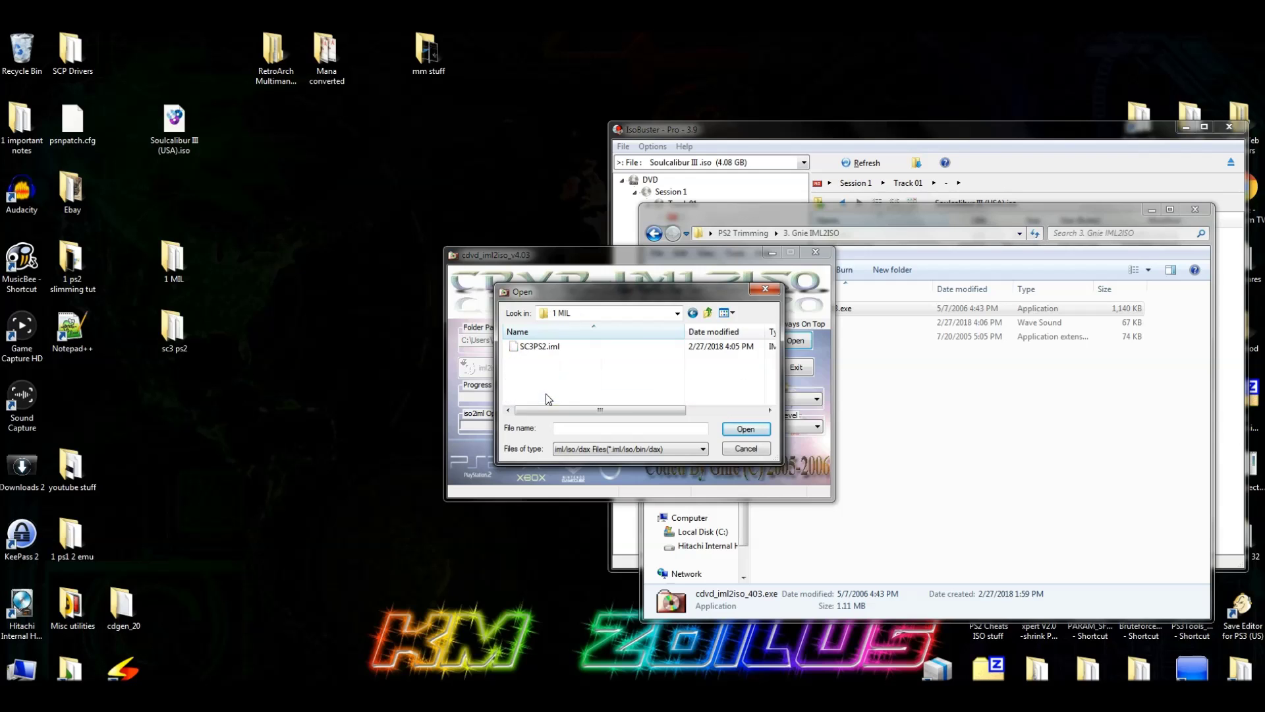
left_click(541, 347)
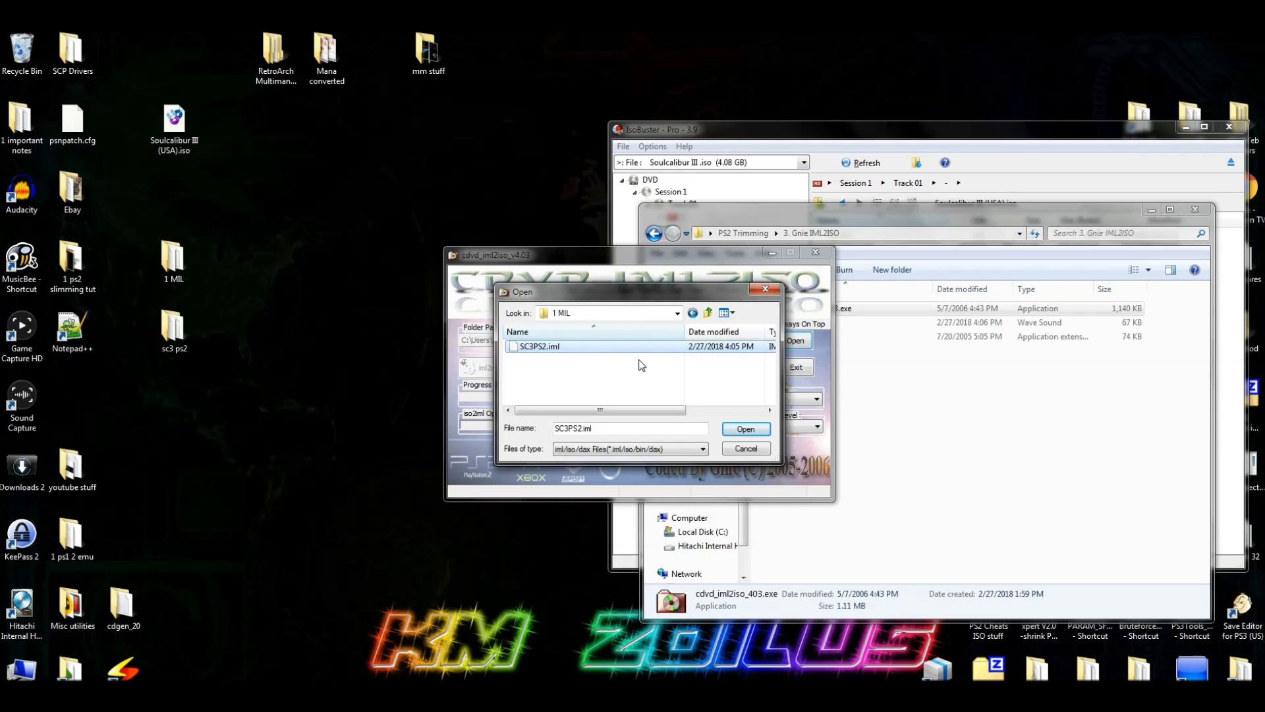
left_click(744, 430)
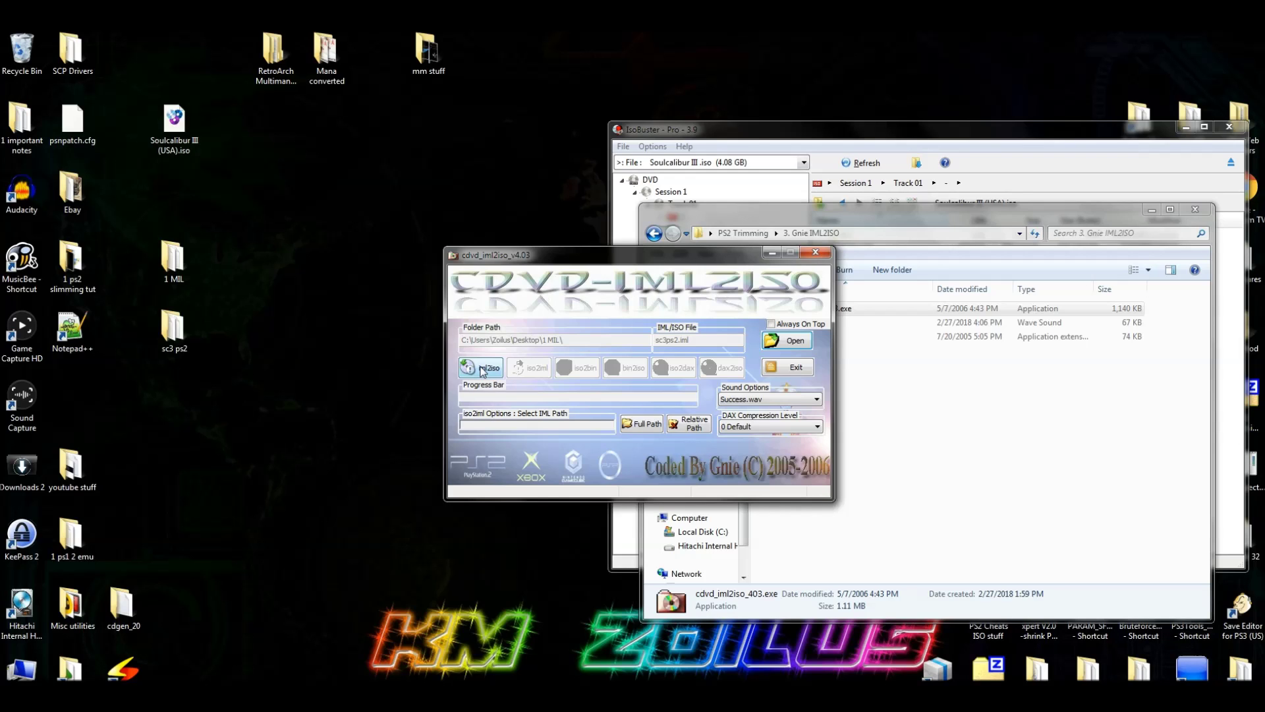
left_click(481, 369)
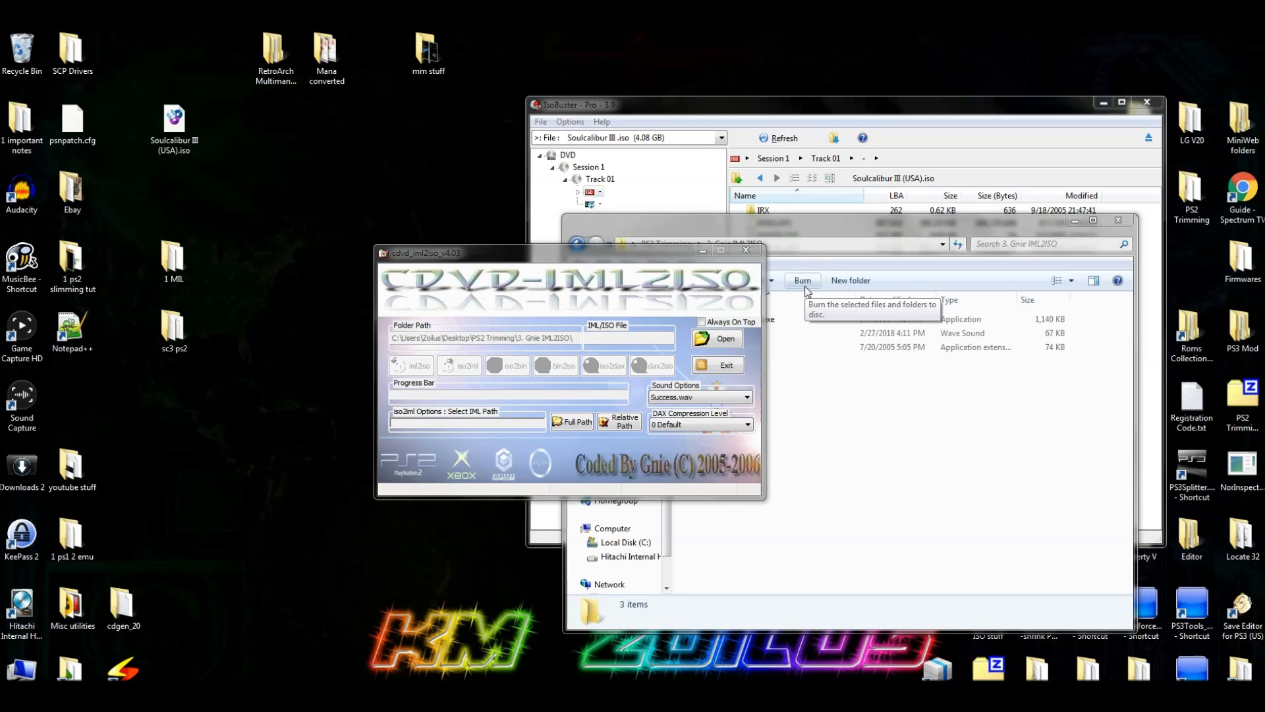
- Close the converter and IsoBuster, then open 1 MIL to see sc3ps2.iso at 3.06 GB
left_click(746, 251)
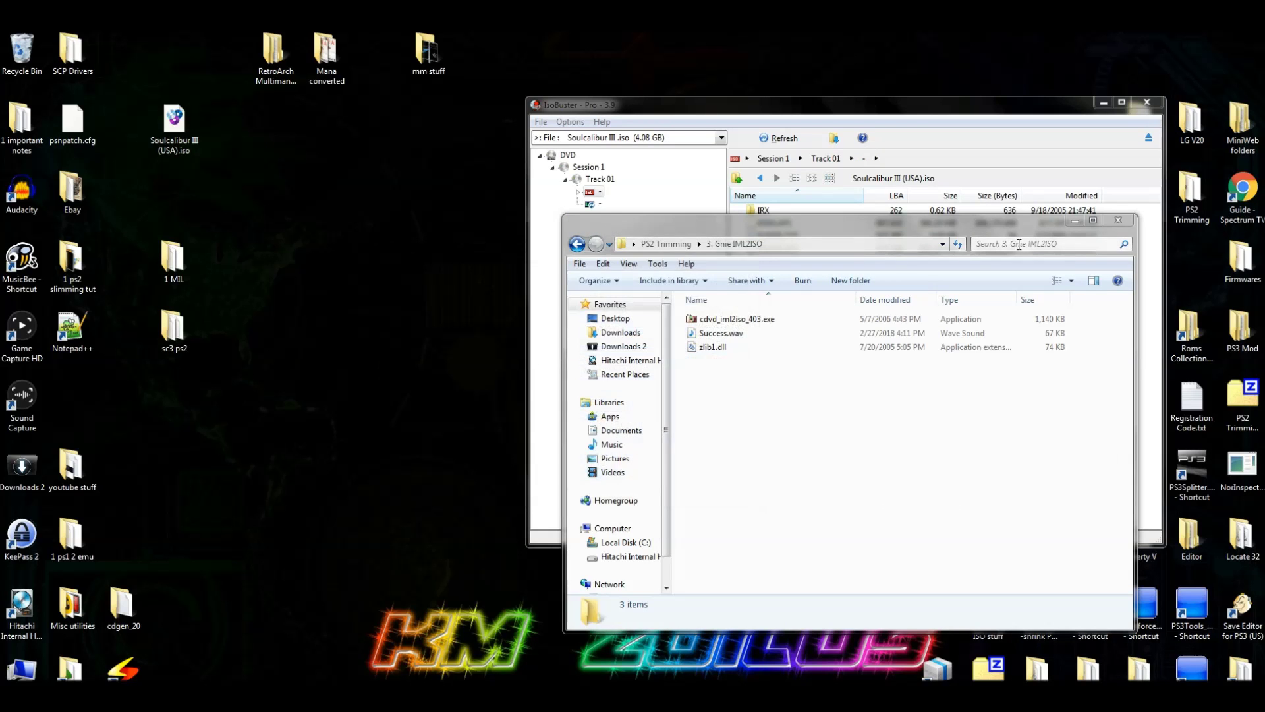
left_click(1147, 102)
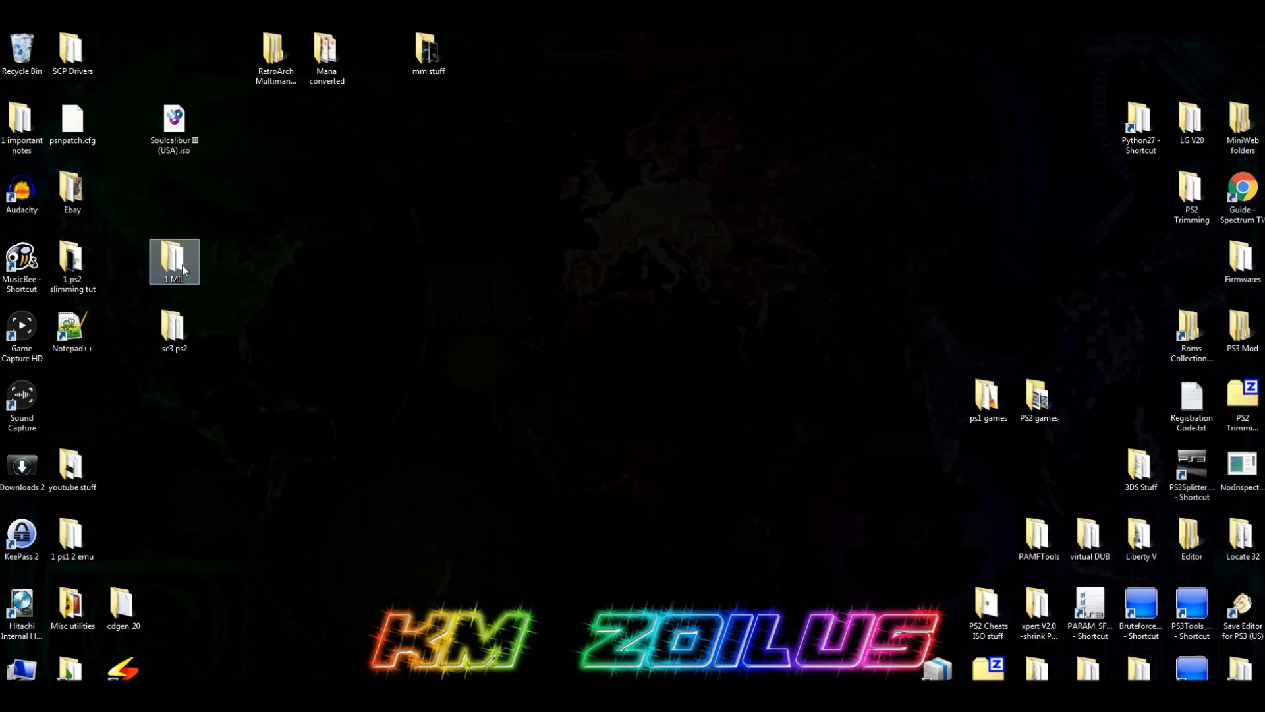
double_click(173, 260)
left_click(724, 350)
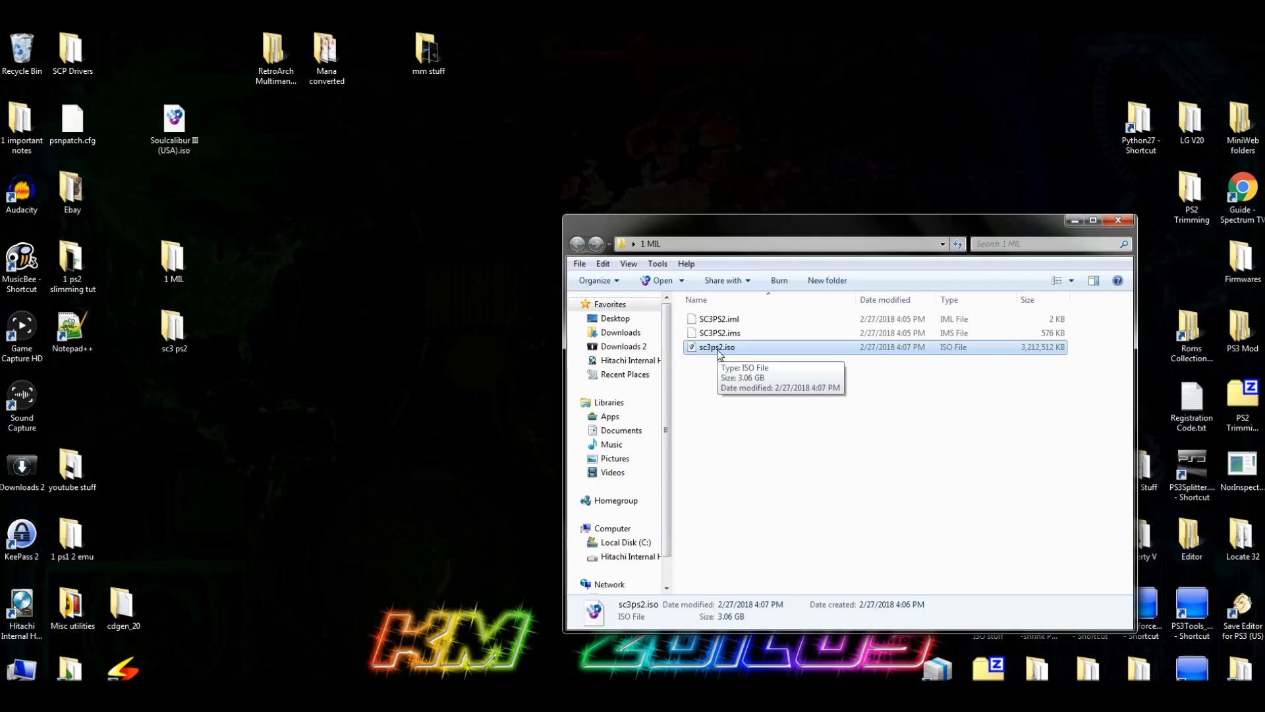
- Shift the 1 MIL folder window slightly to the left
left_click_drag(823, 219, 789, 227)
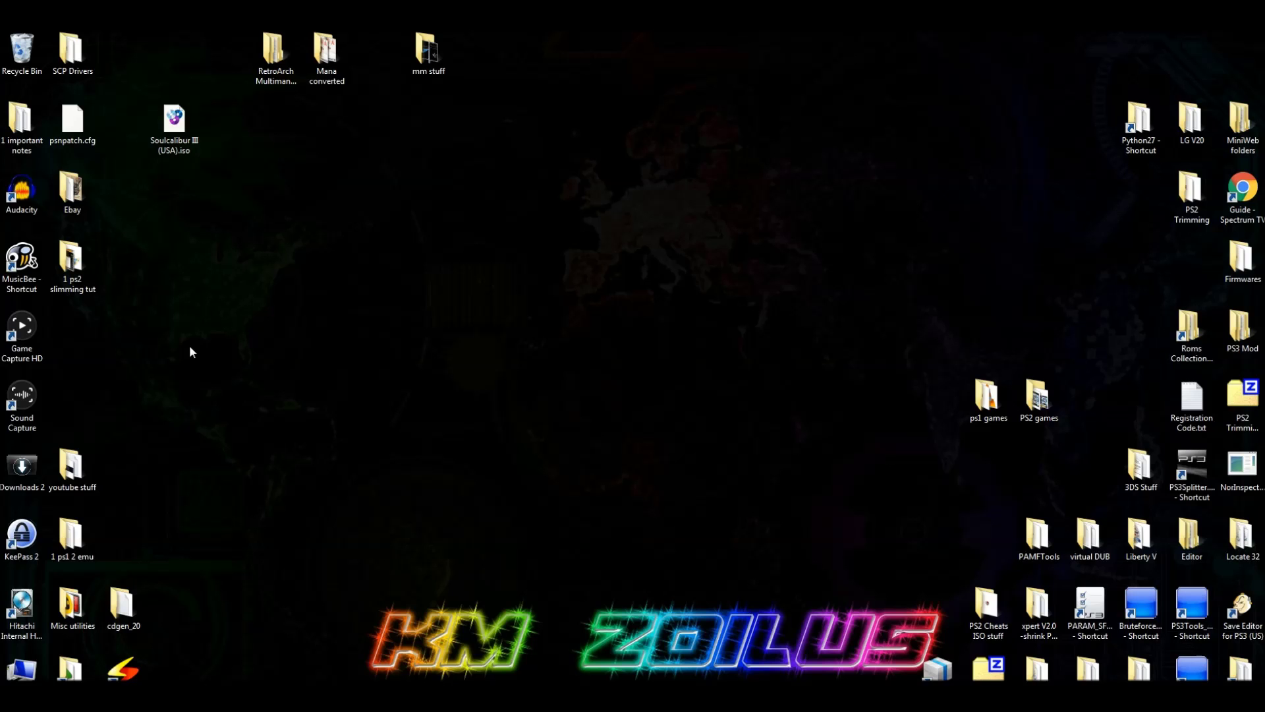
- Create a desktop folder named sc3 ps2 and move Soulcalibur III (USA).iso into it
right_click(180, 380)
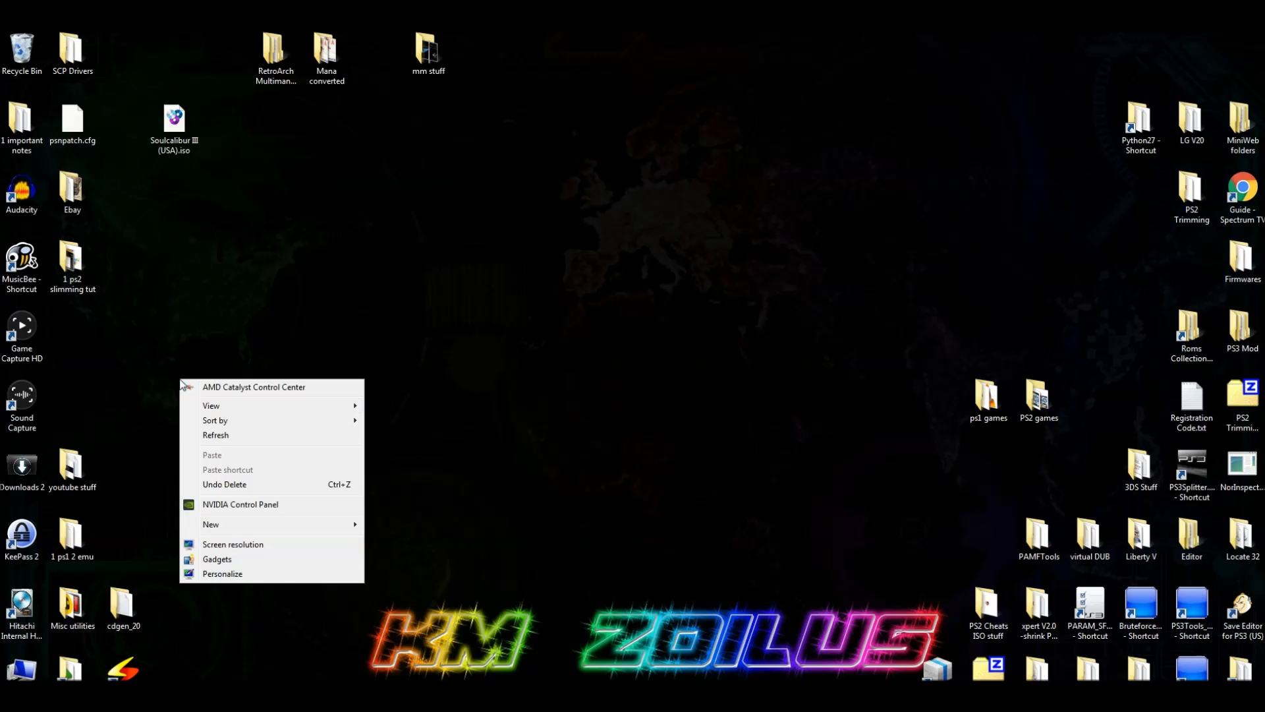
mouse_move(327, 528)
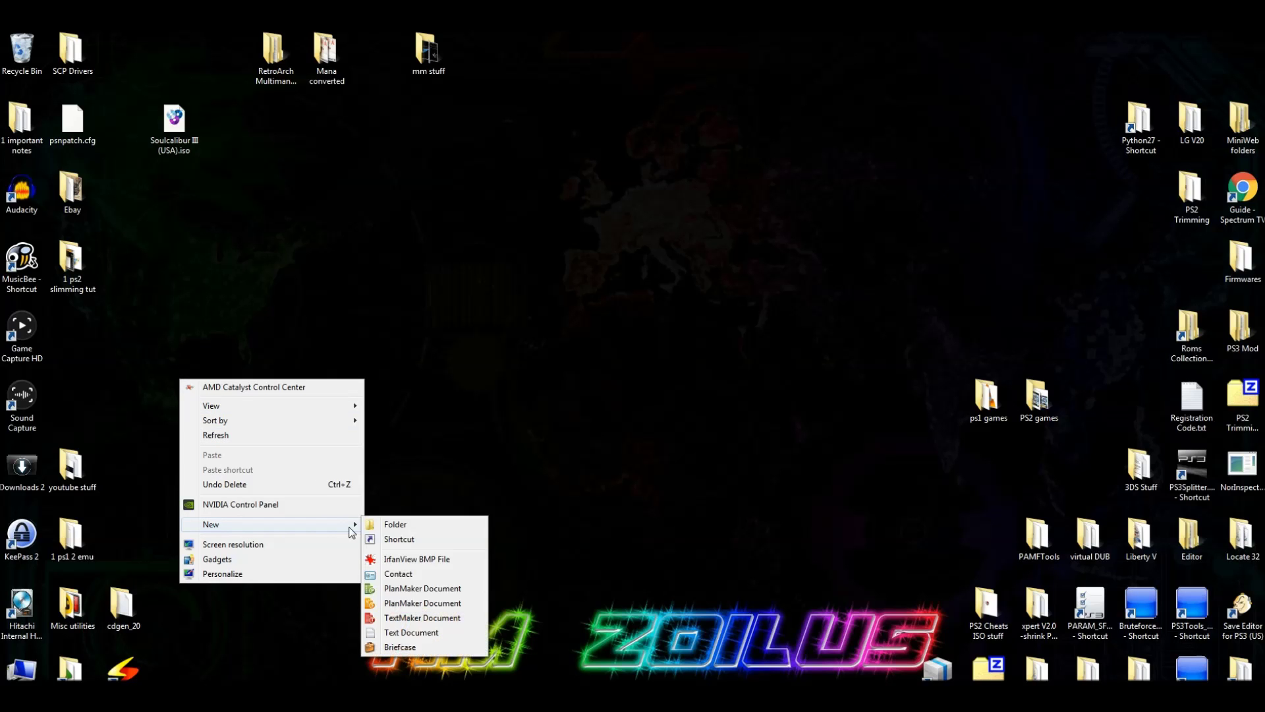
left_click(389, 524)
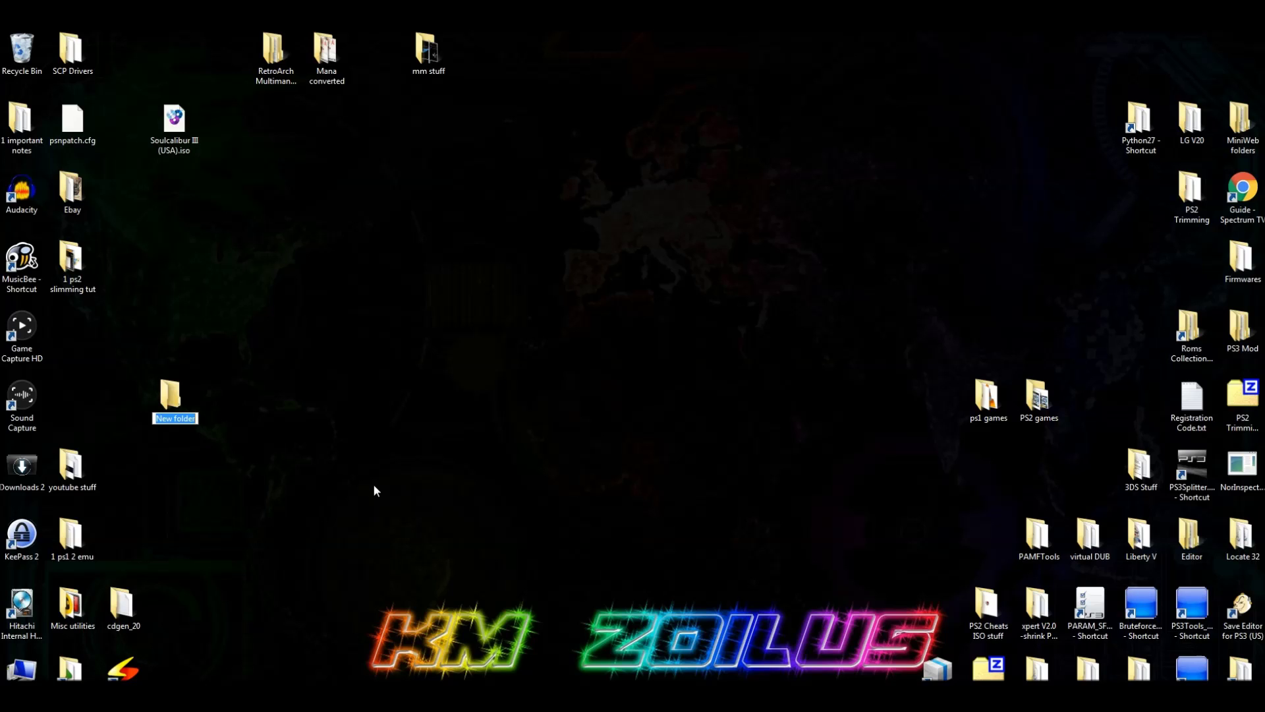
type("sc3 ps2")
key("Return")
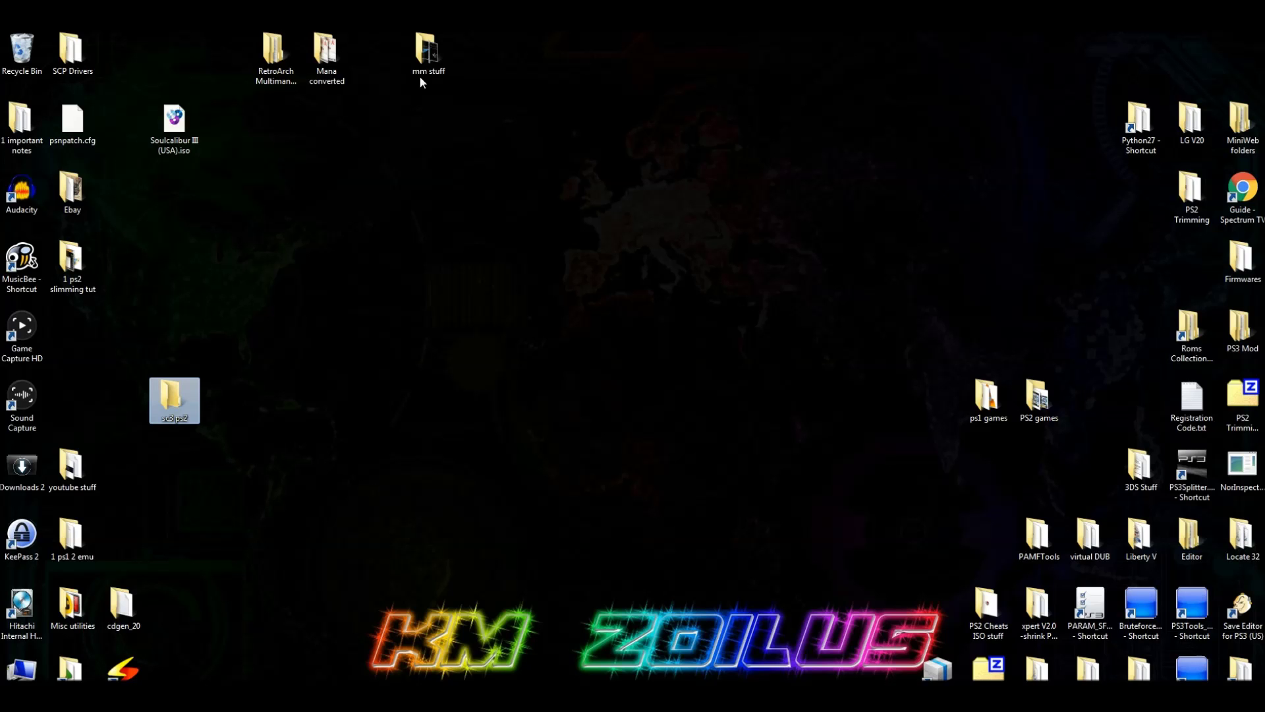
left_click_drag(161, 125, 166, 342)
- Rename the sc3 ps2 folder to 1 sc3 ps2
left_click(166, 342)
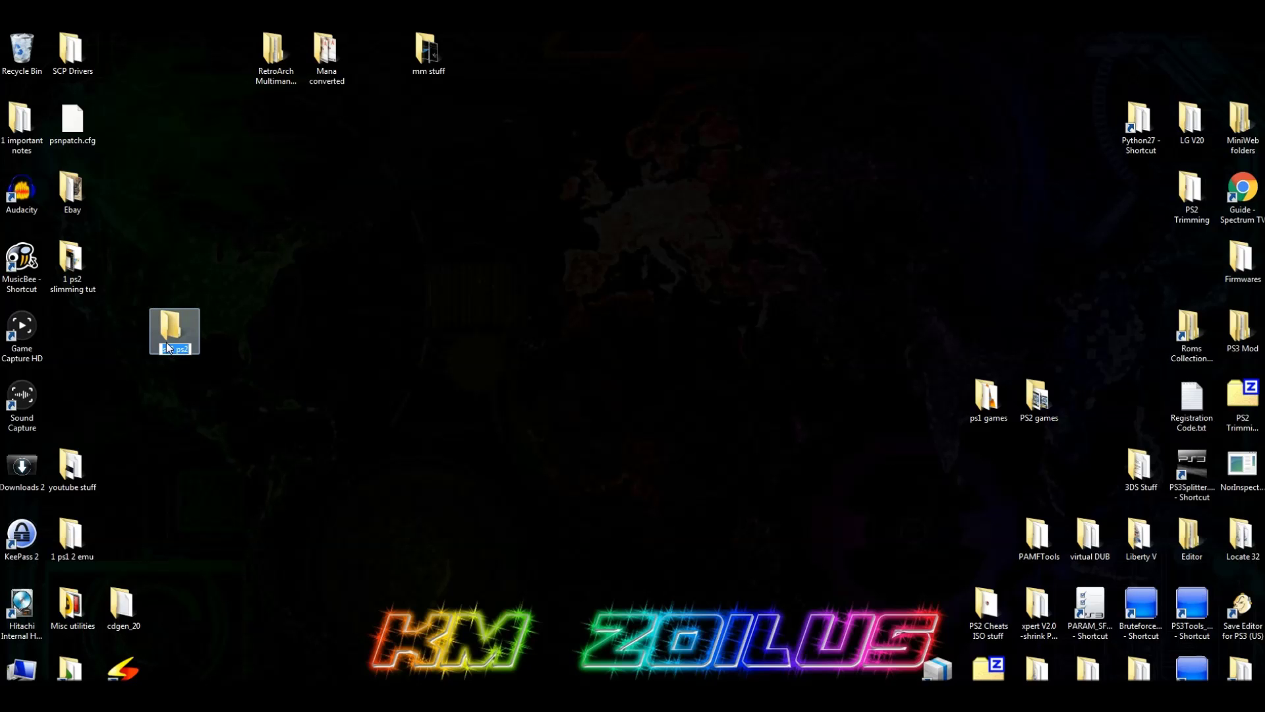
key("Home")
type("1")
key("Return")
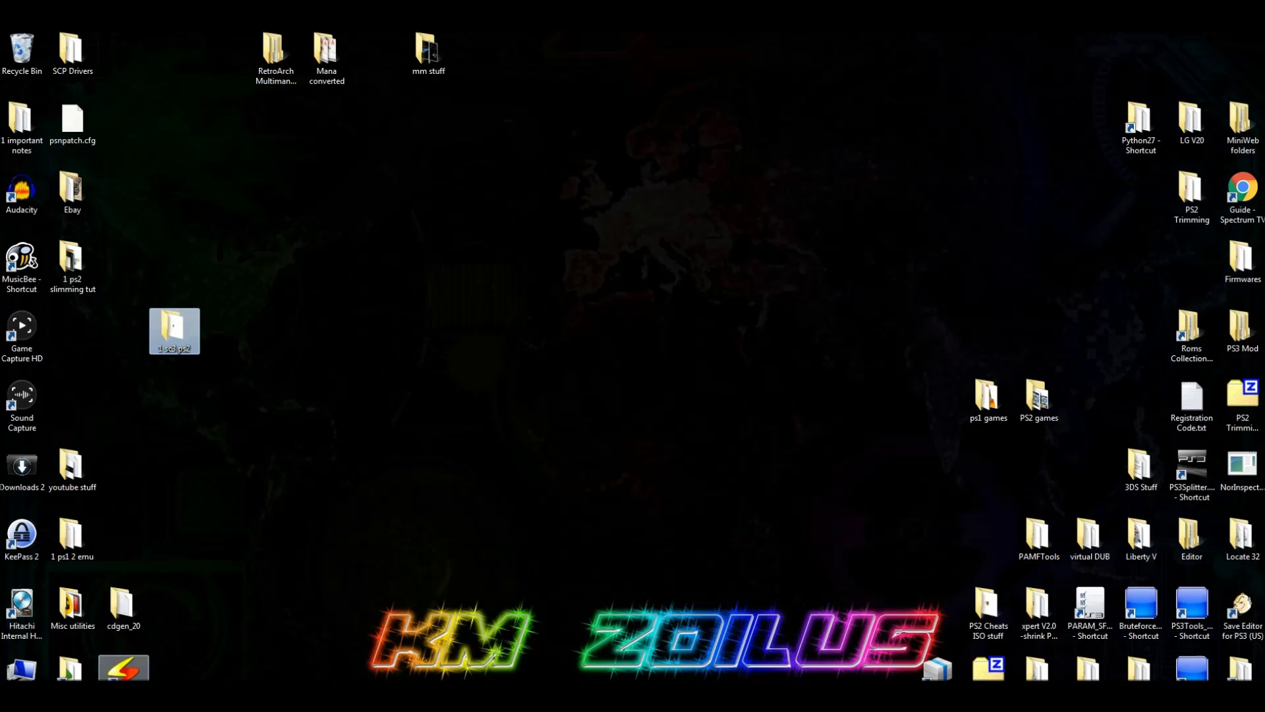
- Open the PS2 Trimming folder, launch the Xpert shortcut, and minimize the folder window
left_click(218, 705)
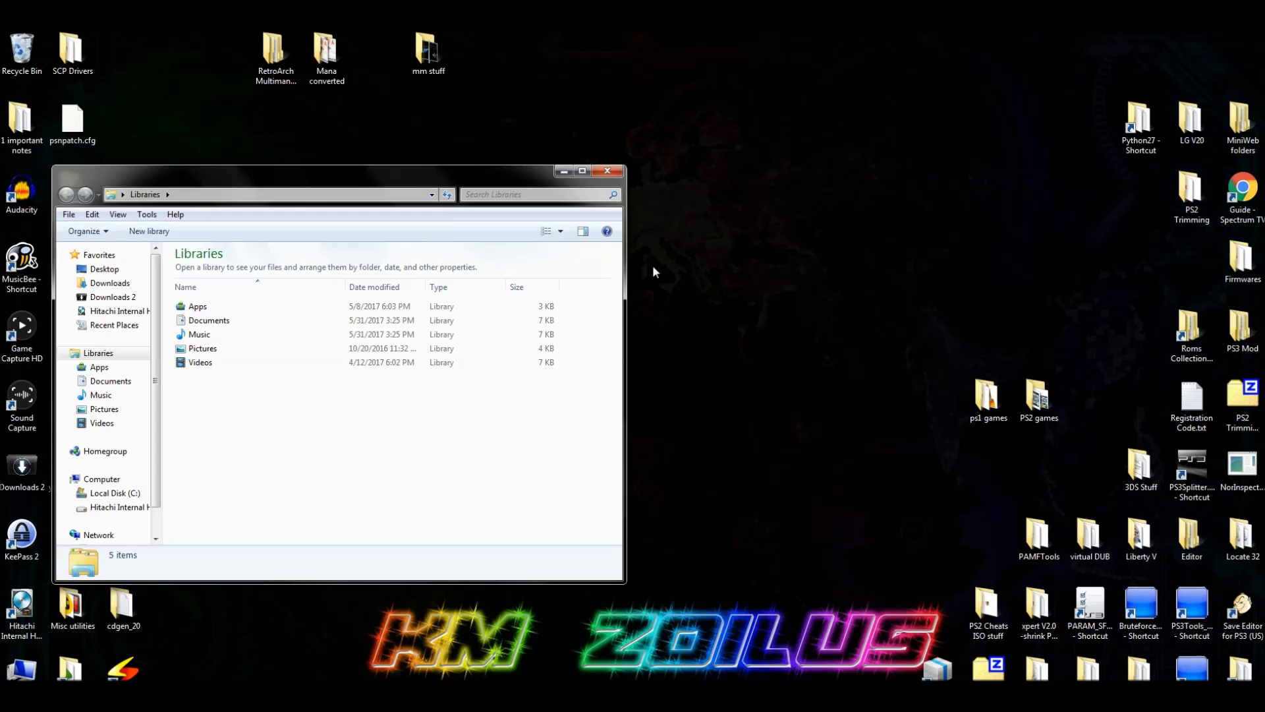
left_click(605, 172)
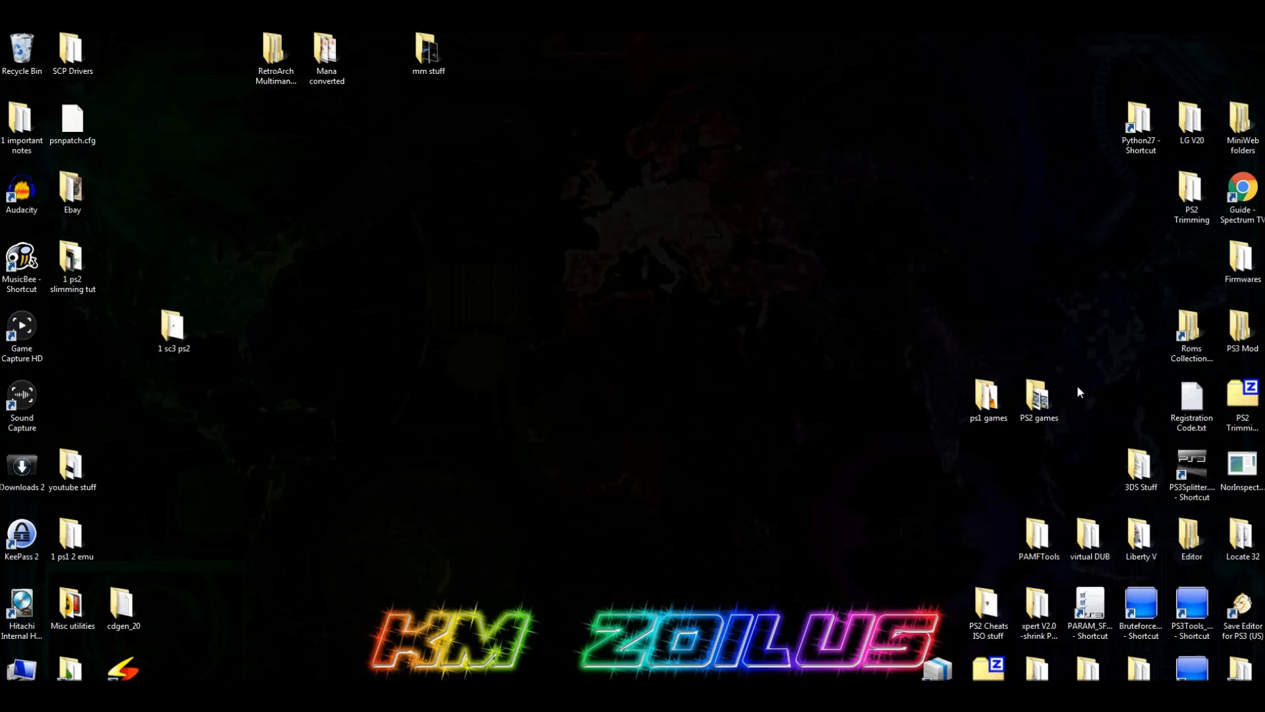
double_click(1191, 198)
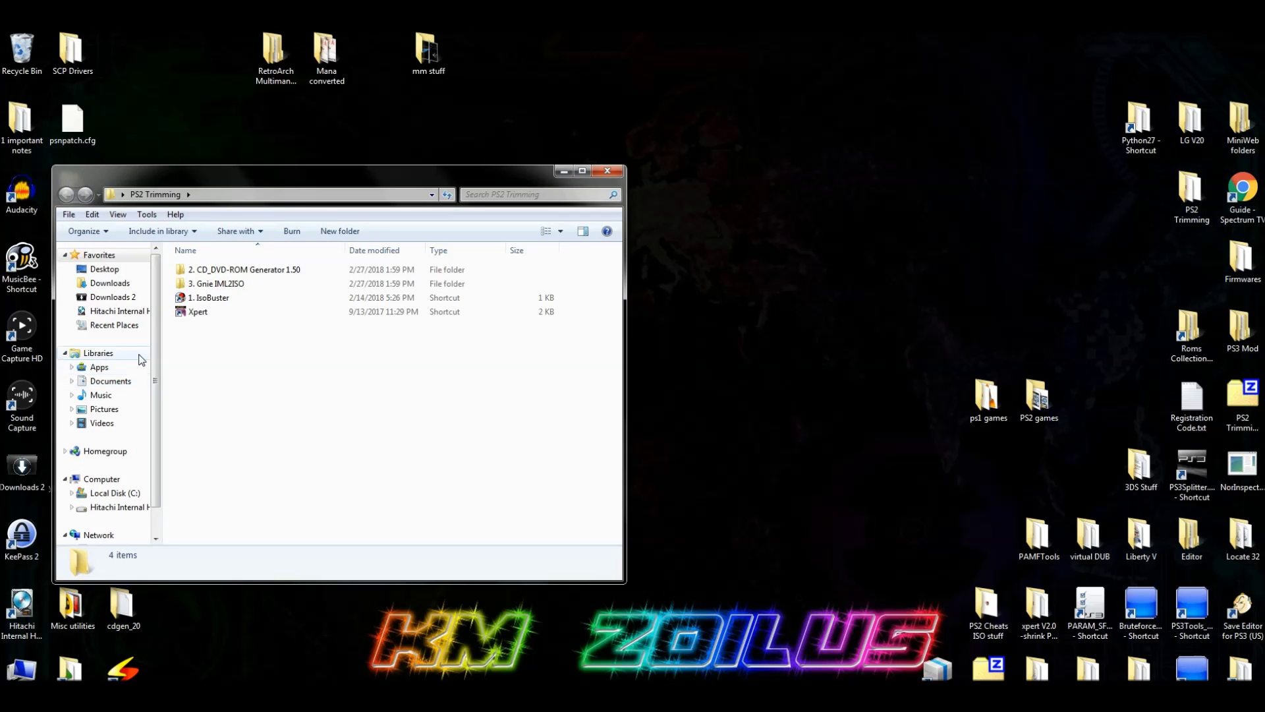
left_click(191, 318)
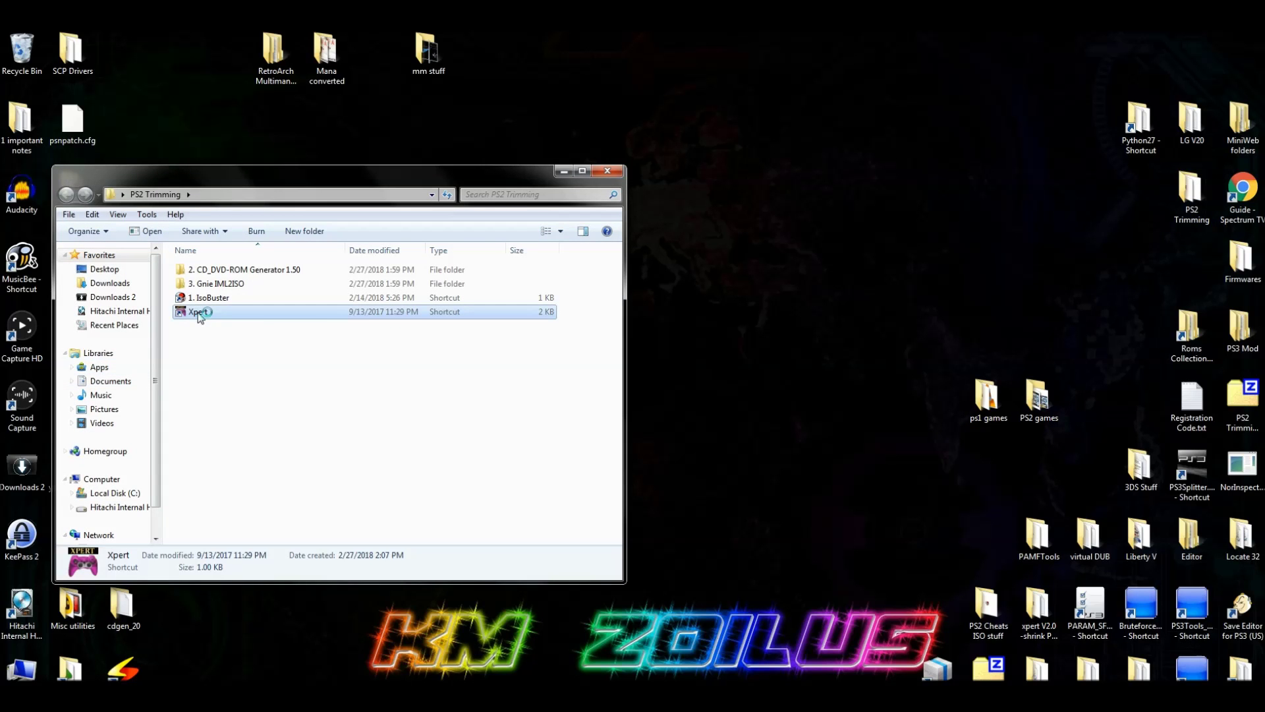
double_click(361, 314)
left_click(564, 171)
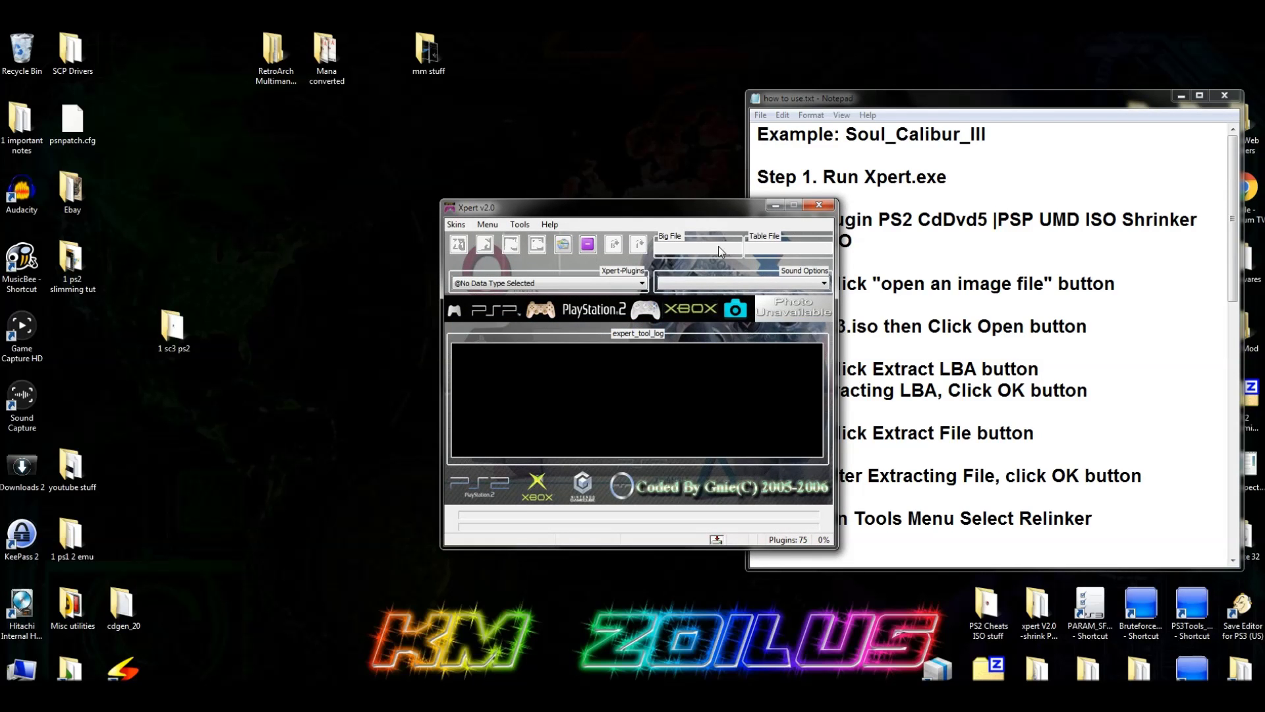
- Select the PS2 CdDvd5 |PSP UMD ISO Shrinker v1.04 plugin and sTrumpet1.wav completion sound
left_click_drag(713, 212, 465, 214)
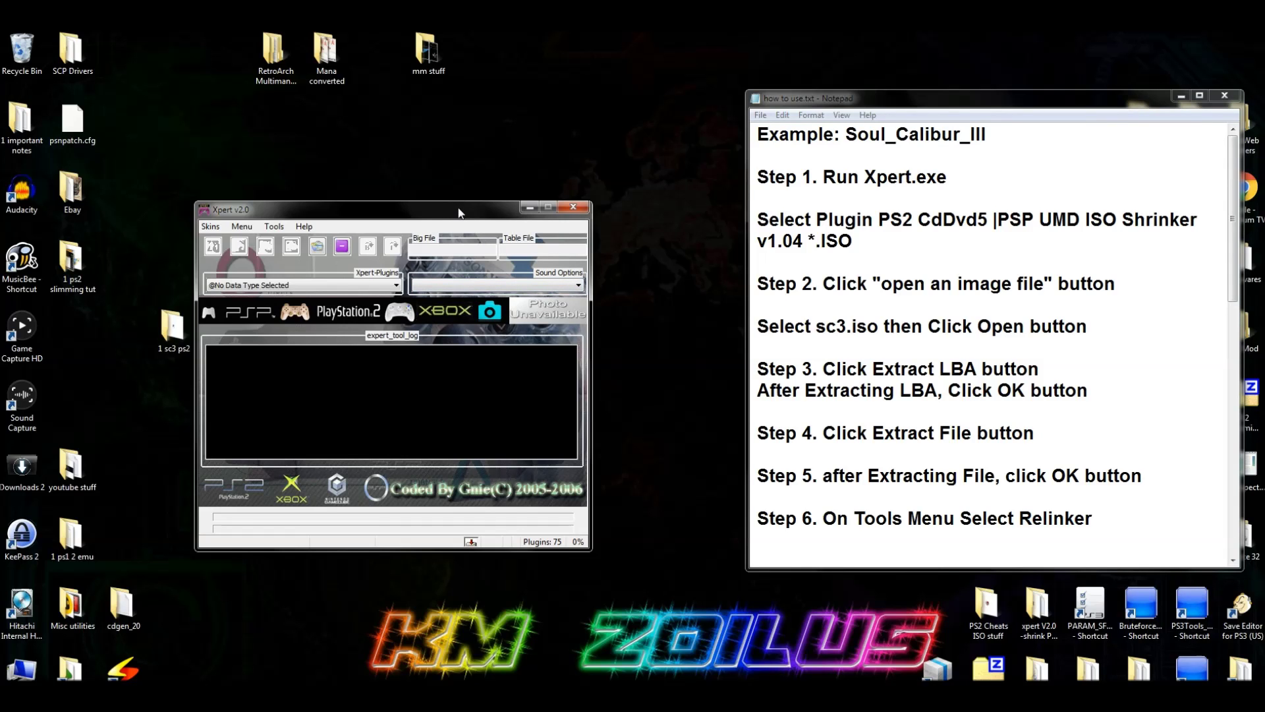
left_click(394, 286)
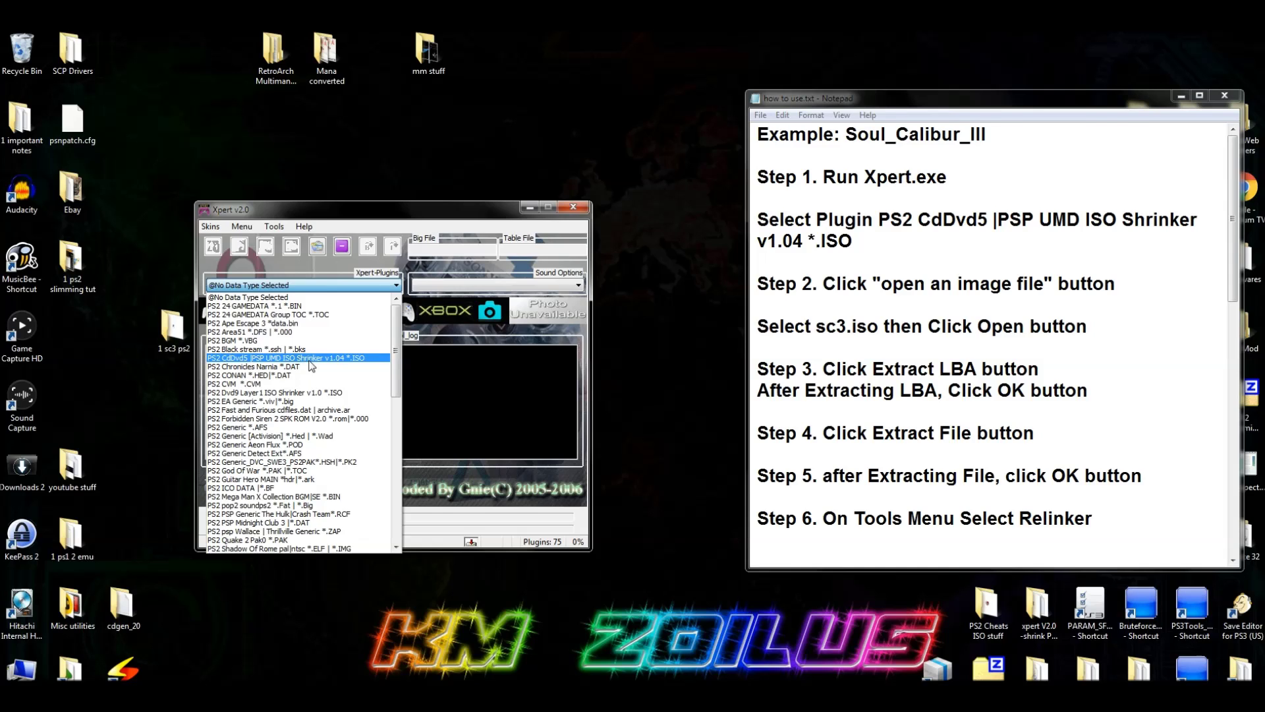
left_click(351, 363)
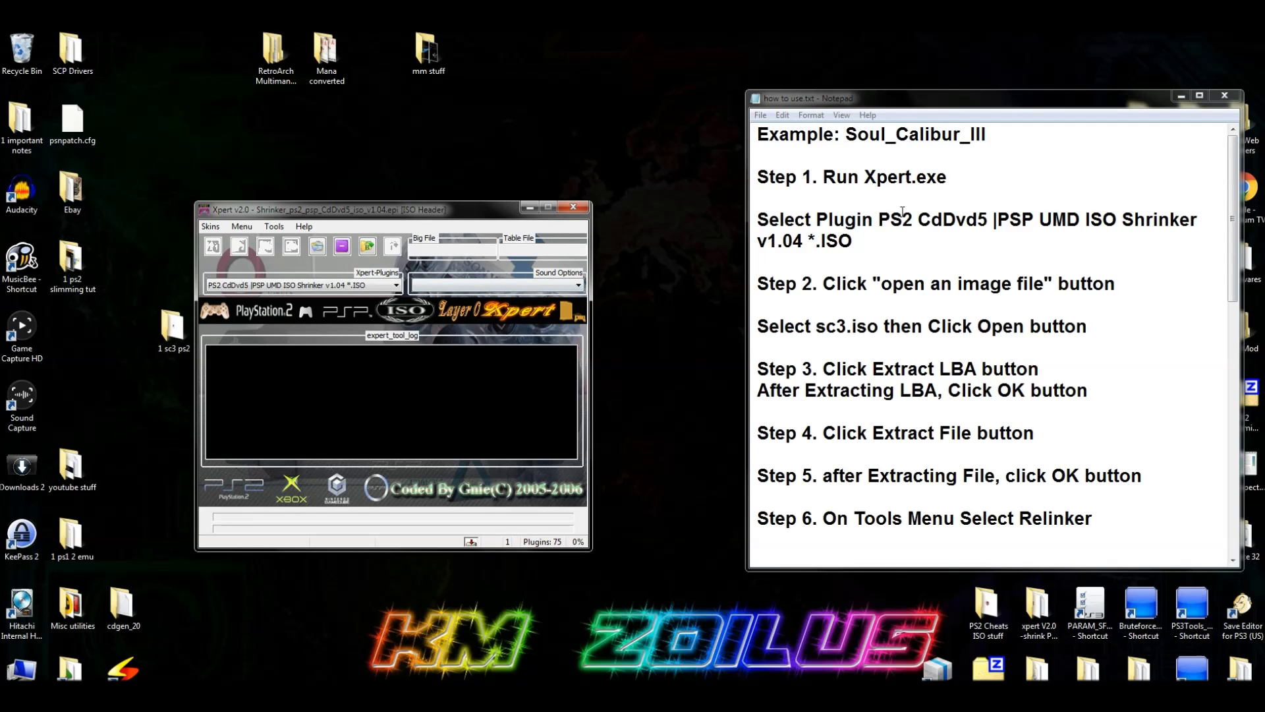
left_click(576, 286)
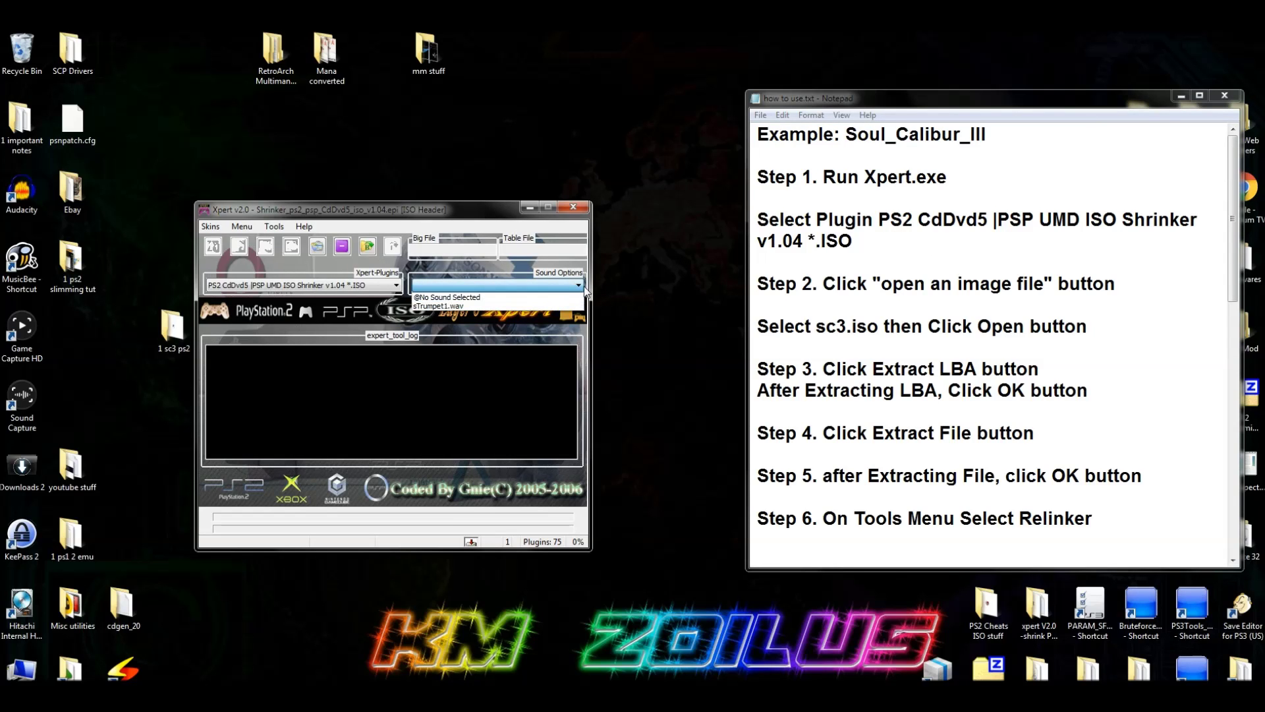
left_click(481, 307)
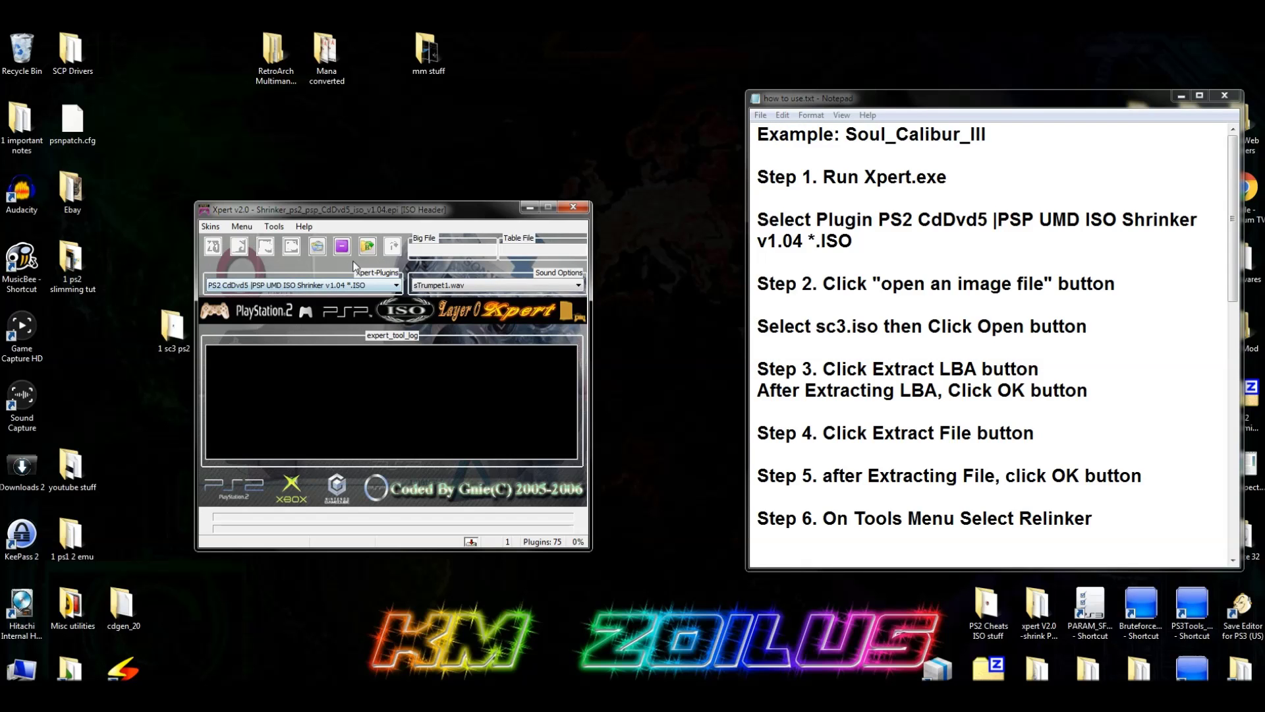
- Load Soulcalibur III (USA).iso from the 1 sc3 ps2 folder and start extracting its LBA listing
left_click(367, 249)
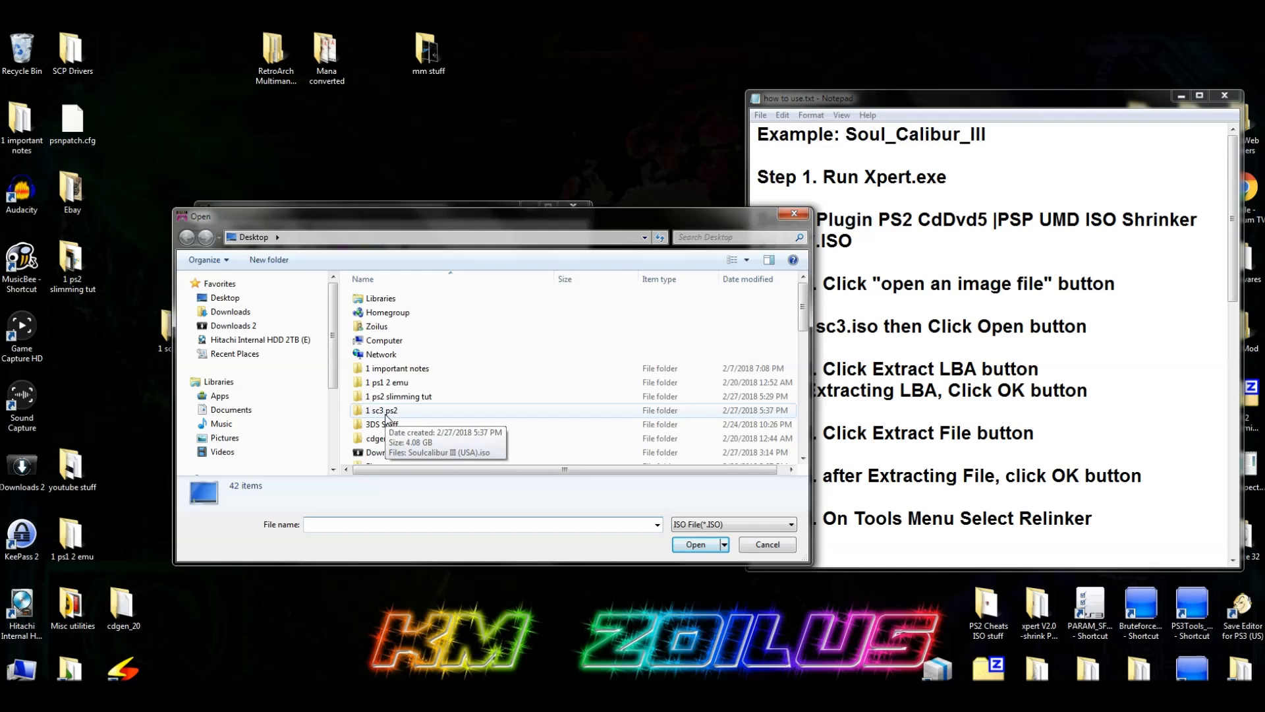
double_click(386, 414)
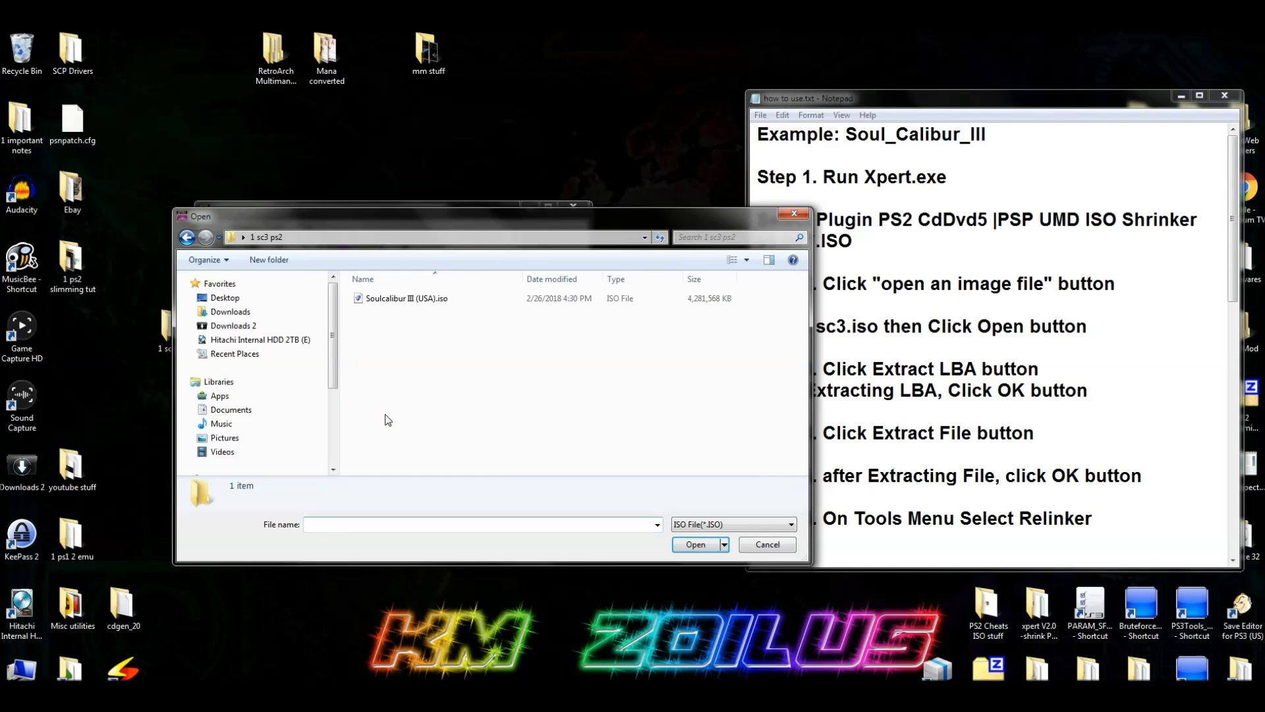
double_click(421, 300)
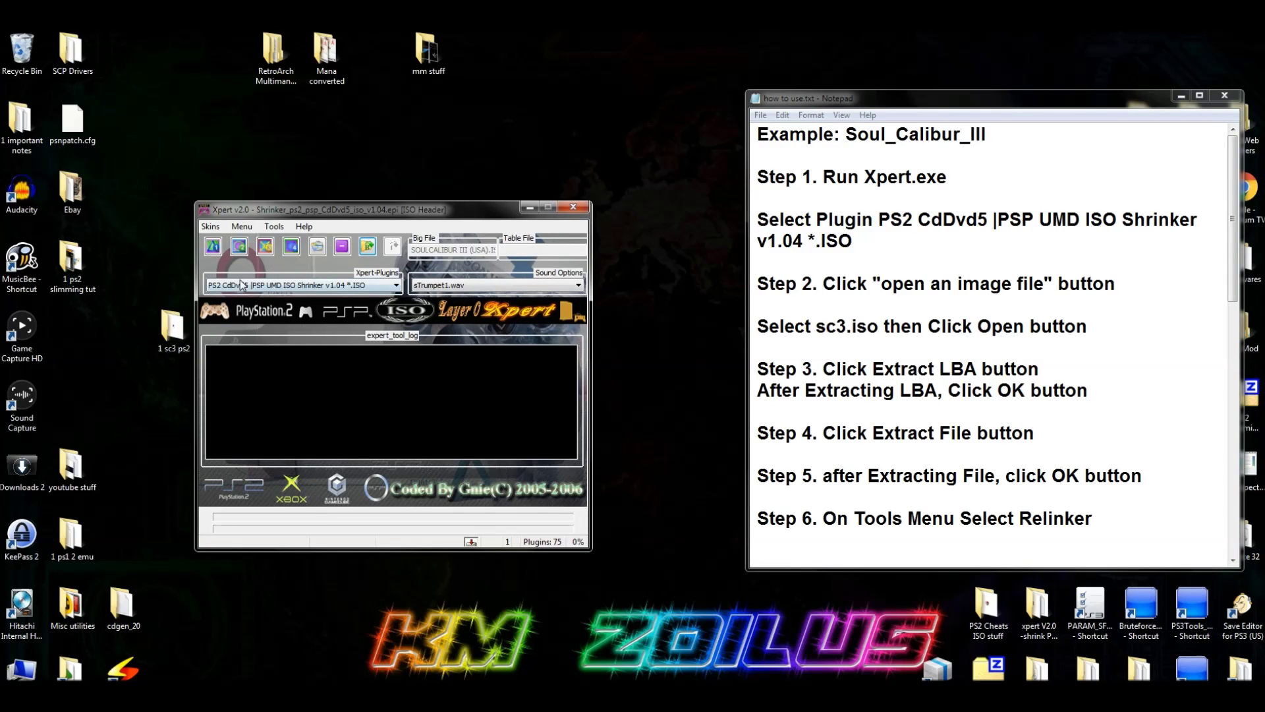
left_click(213, 248)
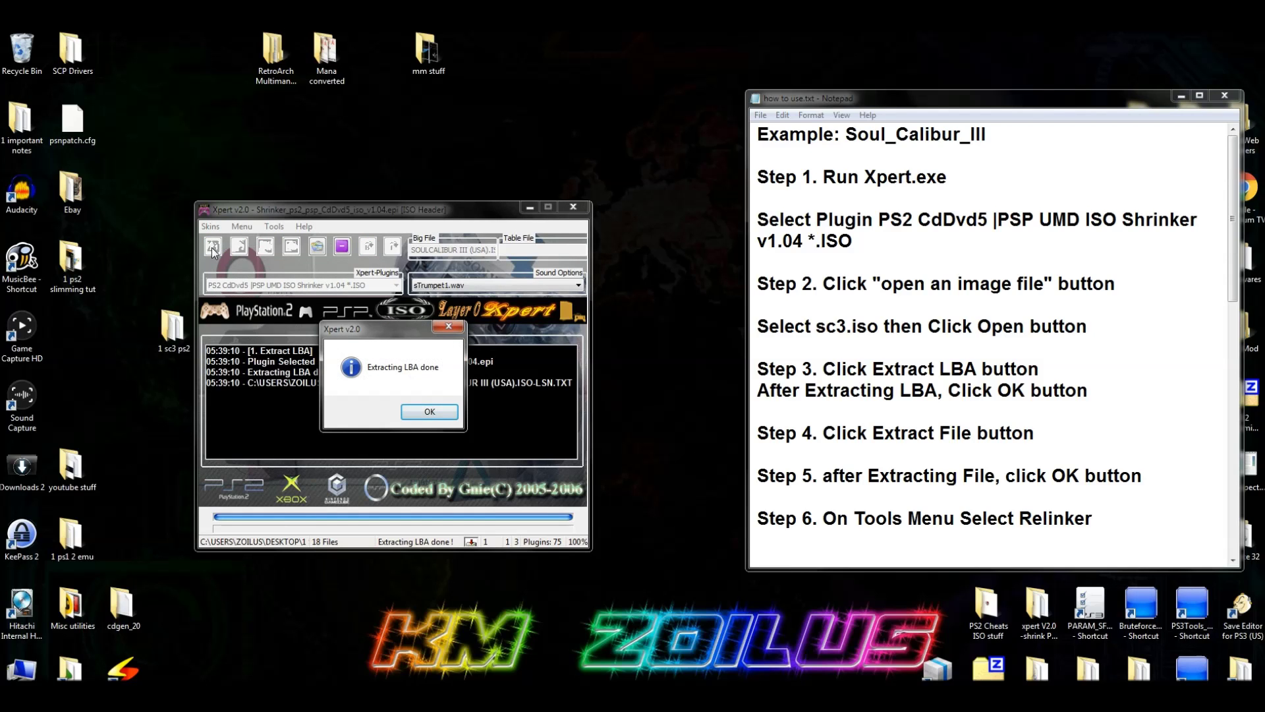
left_click(430, 414)
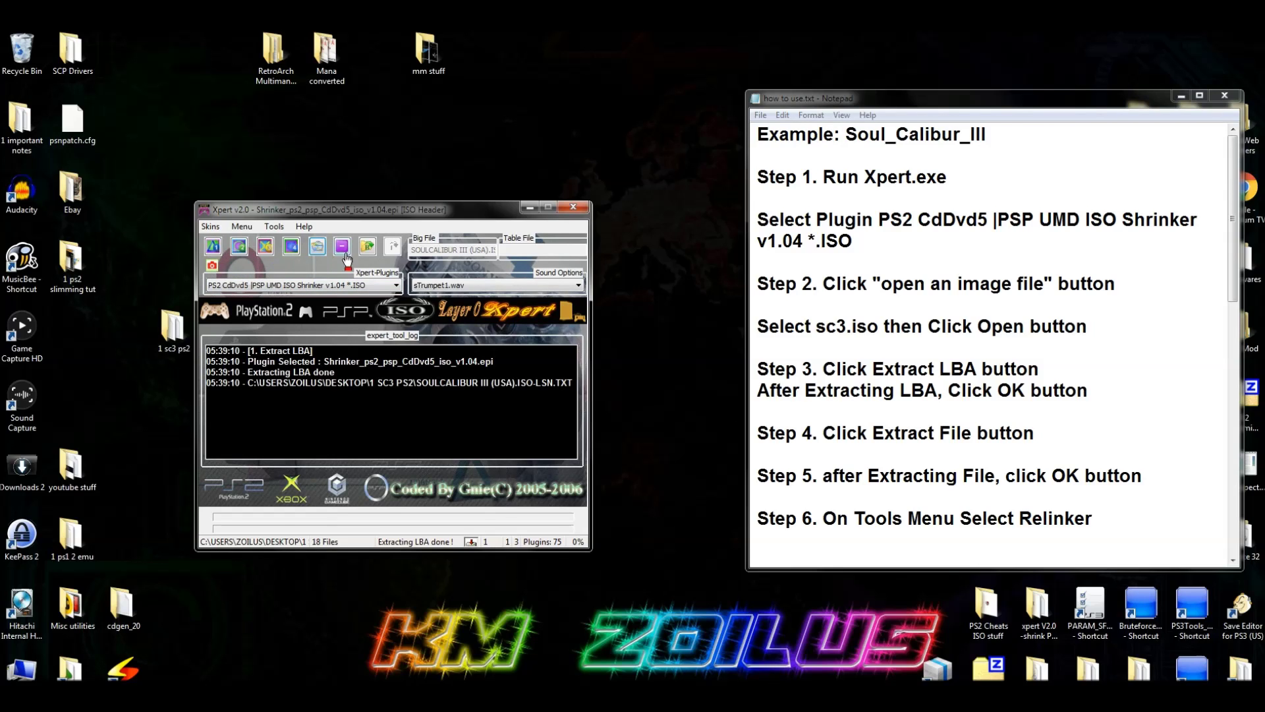
left_click(239, 247)
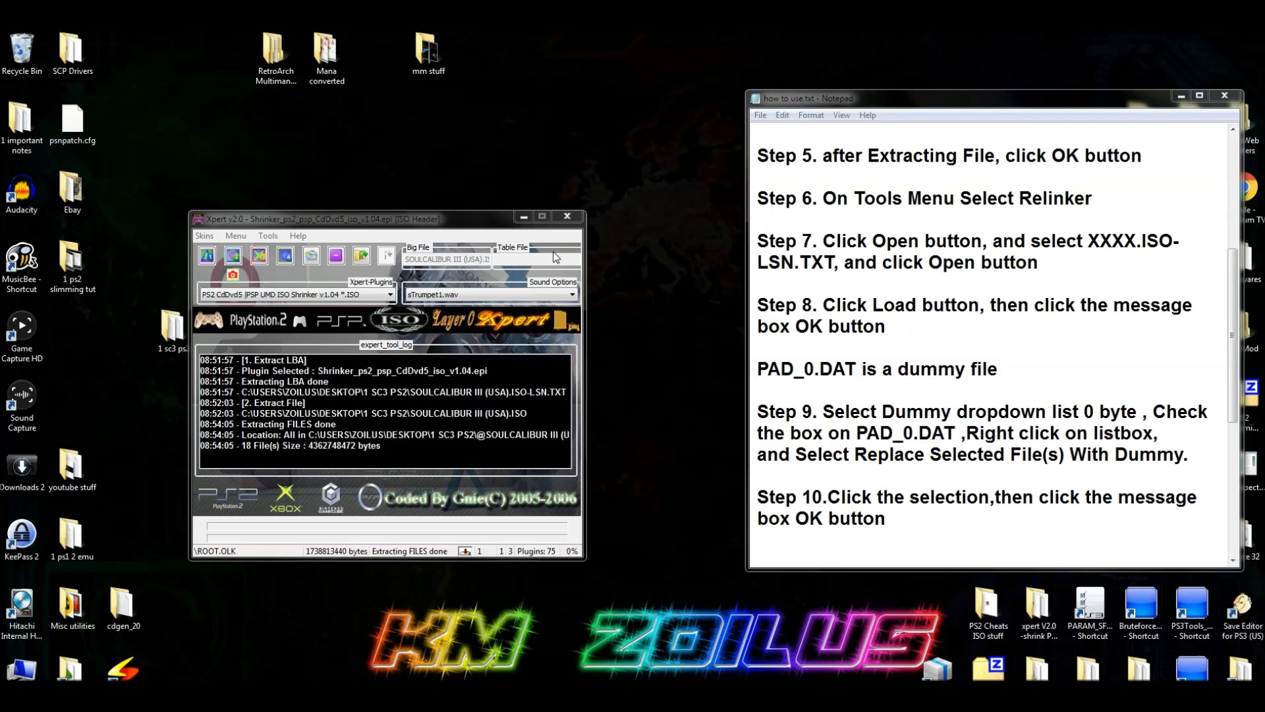
left_click(269, 235)
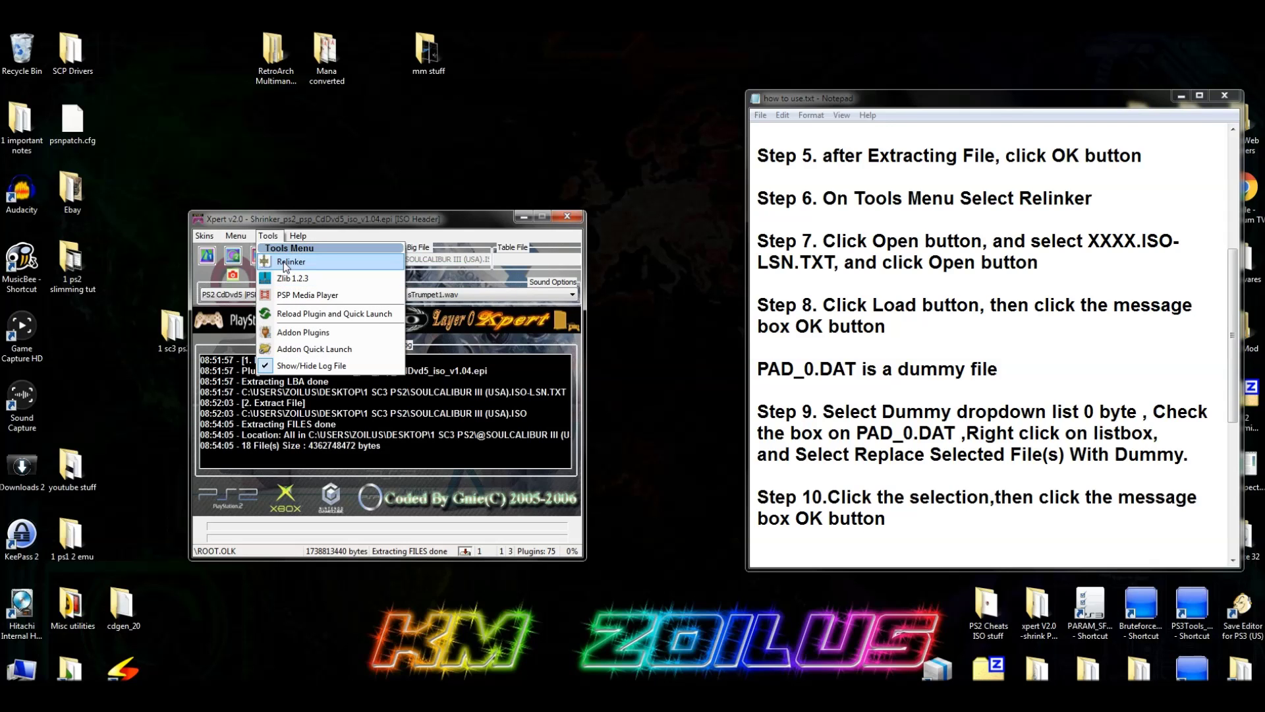
- Open the LBA Relinker and load SOULCALIBUR III (USA).ISO-LSN.TXT into its file list
left_click(291, 261)
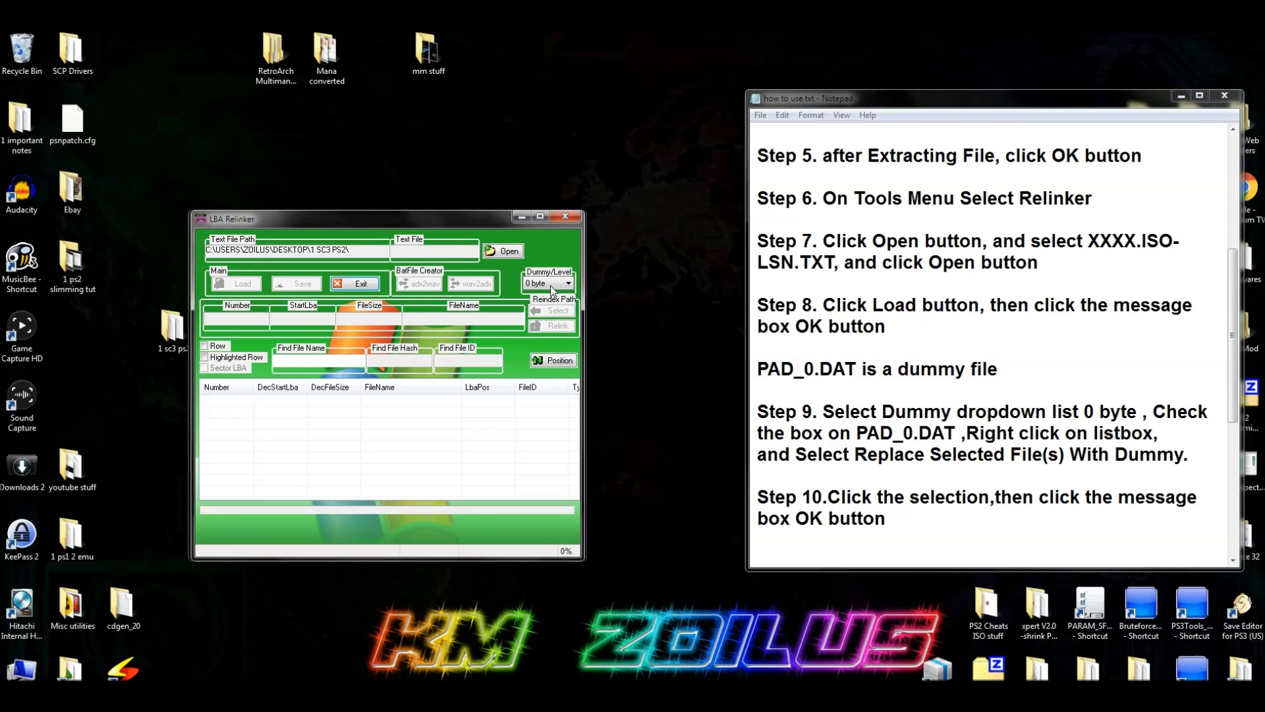
left_click(509, 251)
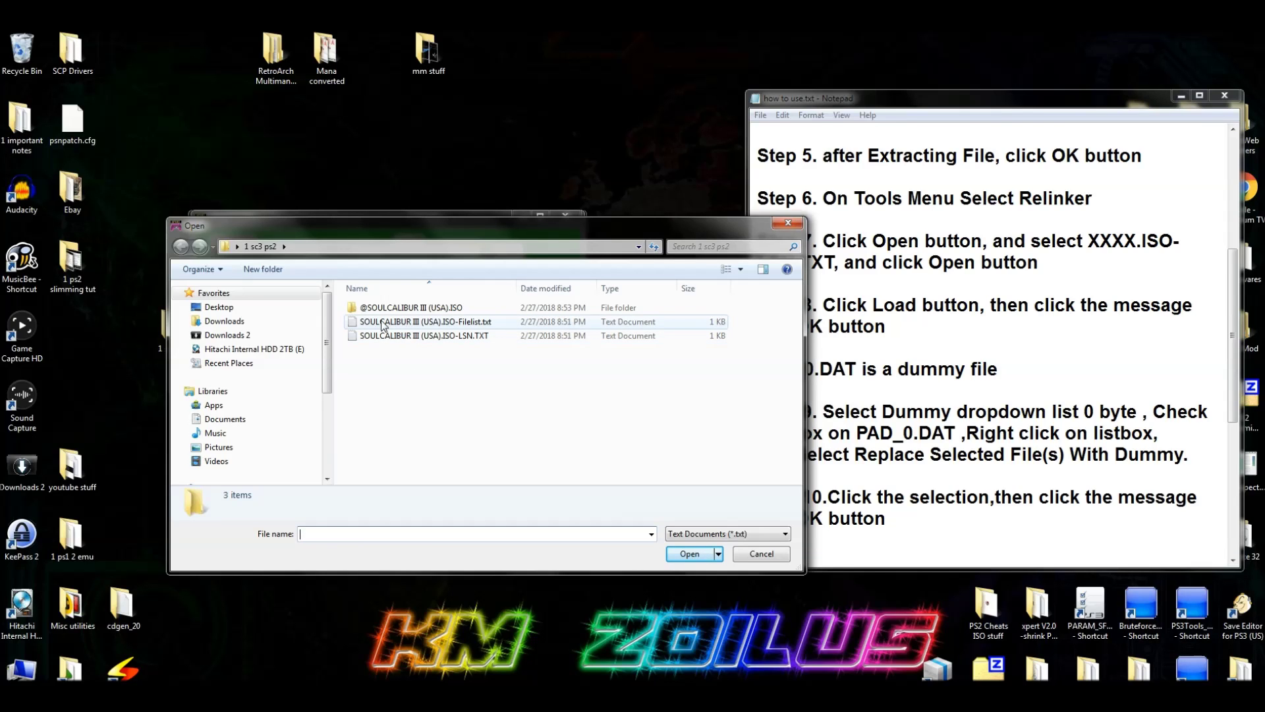
left_click(449, 339)
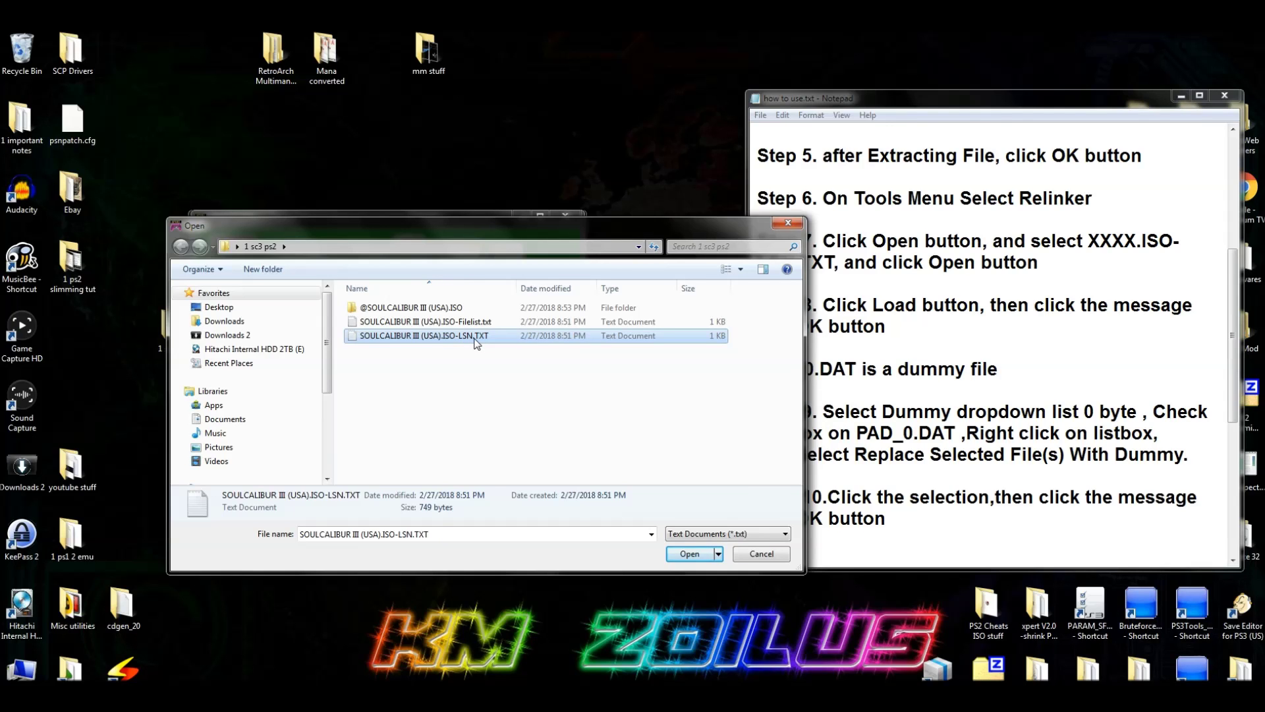
double_click(475, 337)
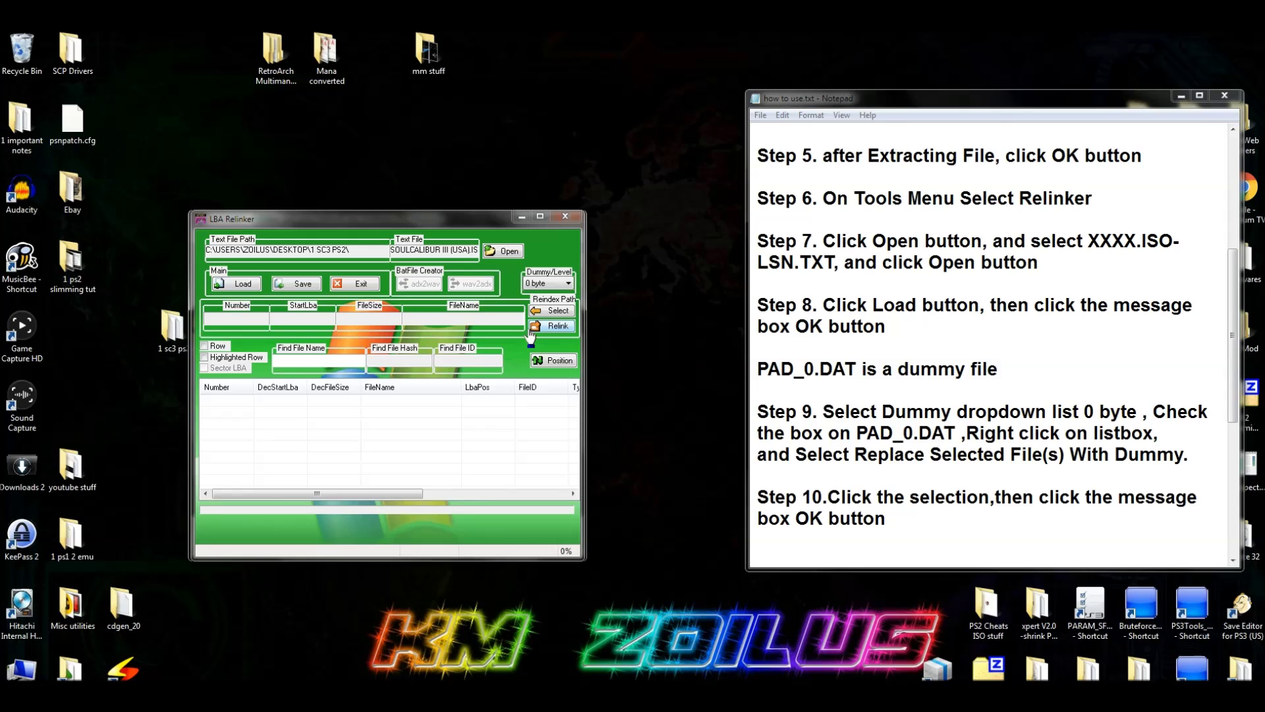
left_click(238, 284)
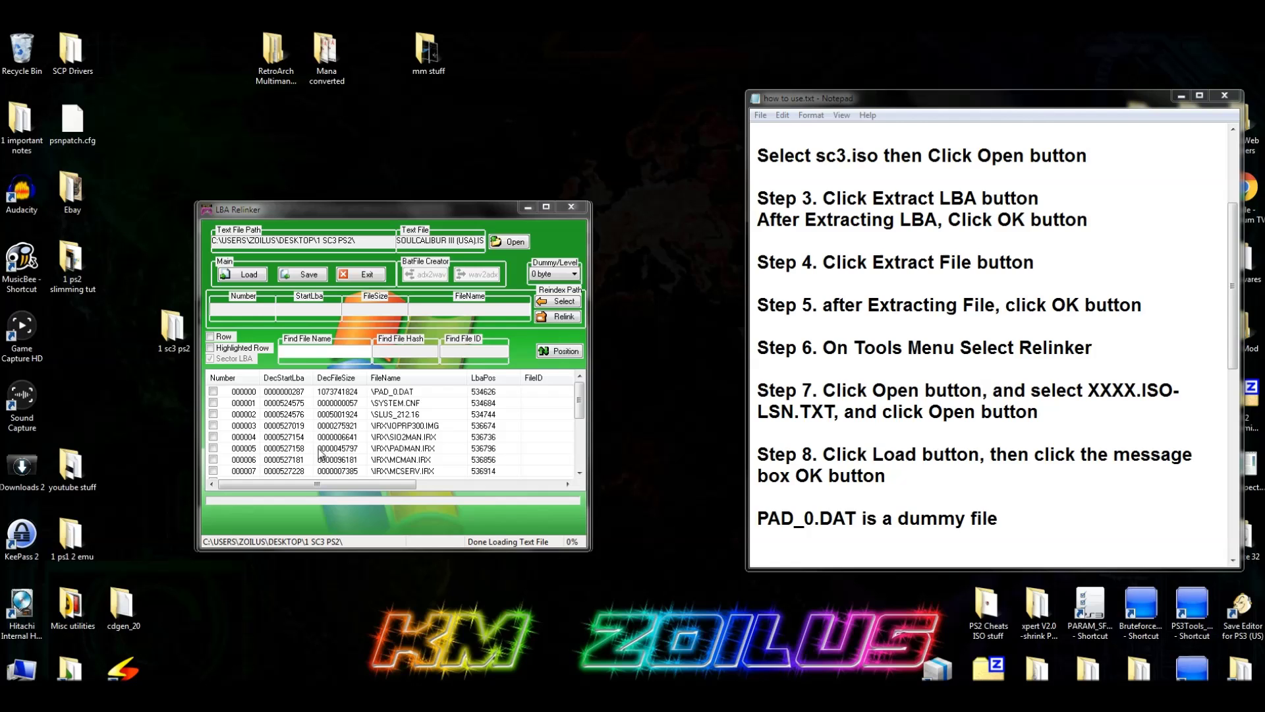
left_click(394, 396)
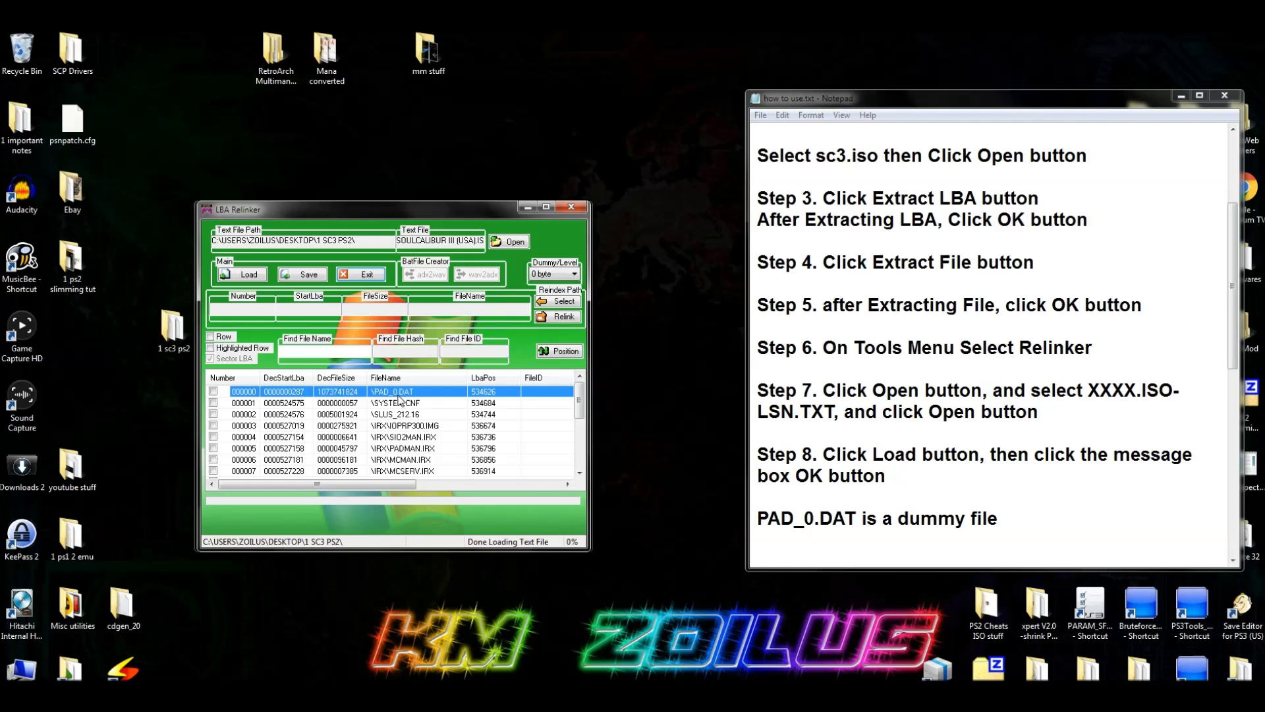
- Replace PAD_0.DAT with a 0-byte dummy file, then exit the LBA Relinker
left_click(212, 391)
left_click_drag(1236, 342, 1230, 440)
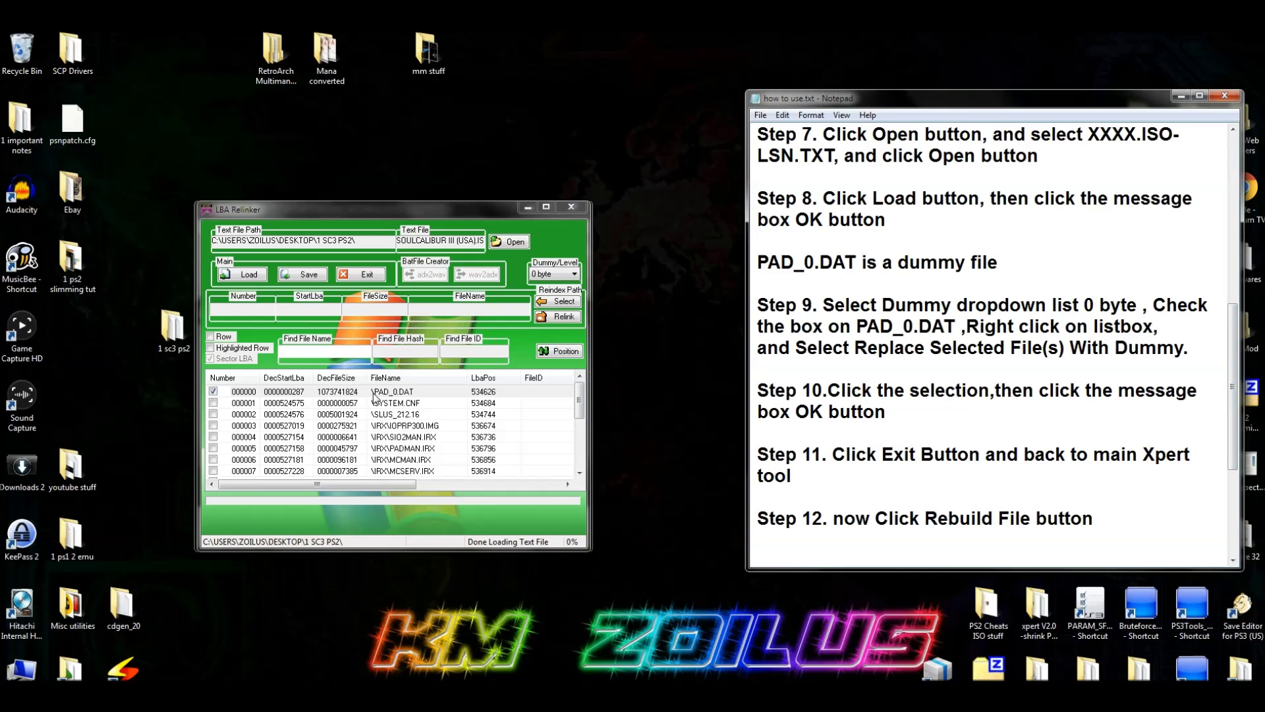
left_click(568, 281)
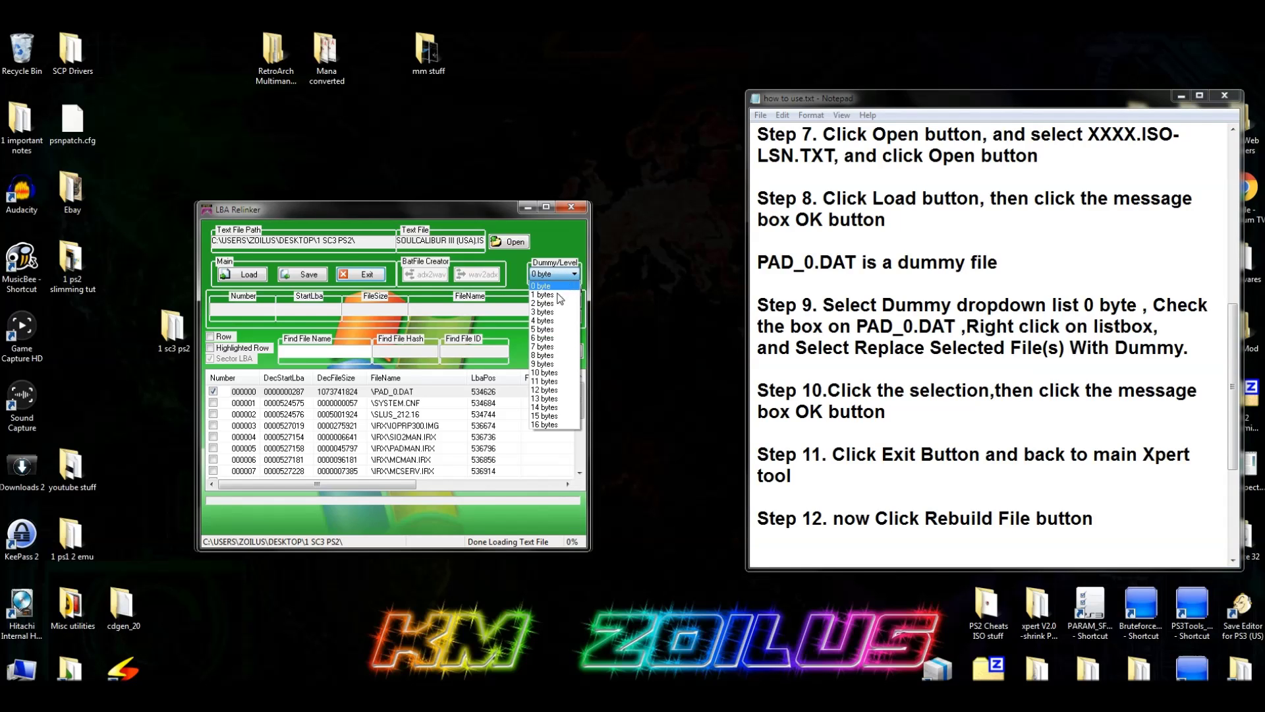
left_click(556, 294)
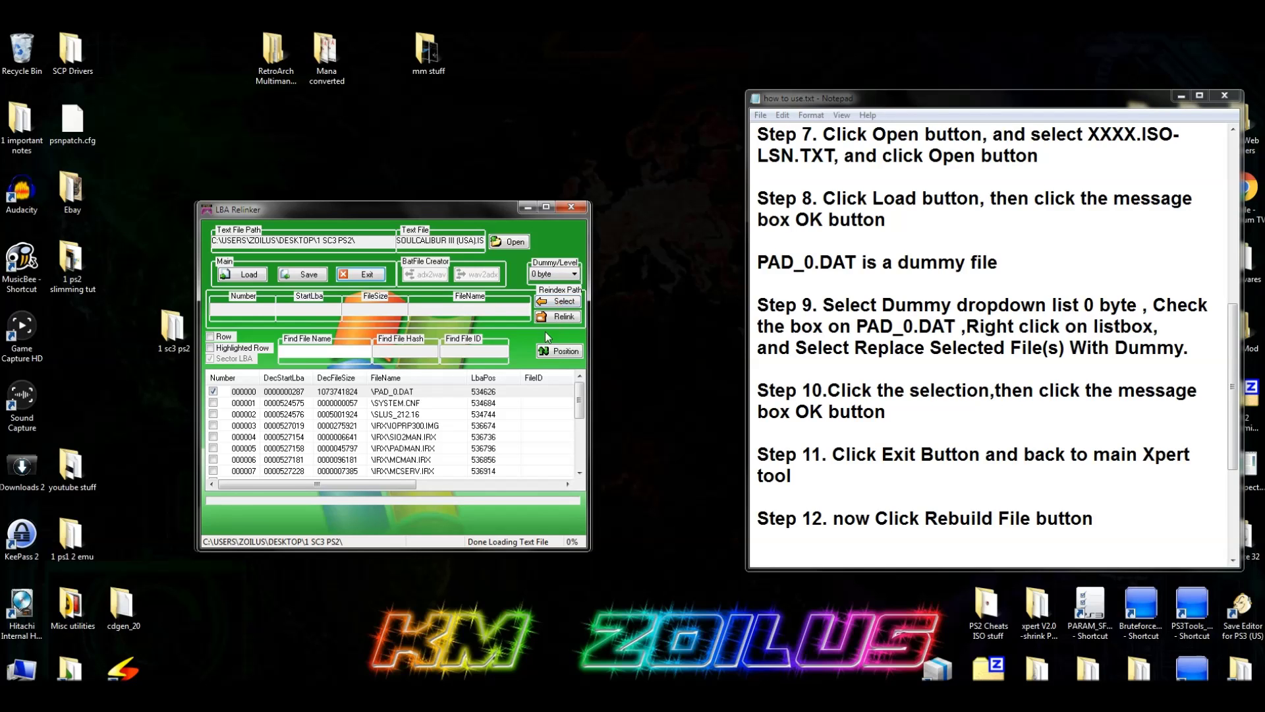
right_click(394, 394)
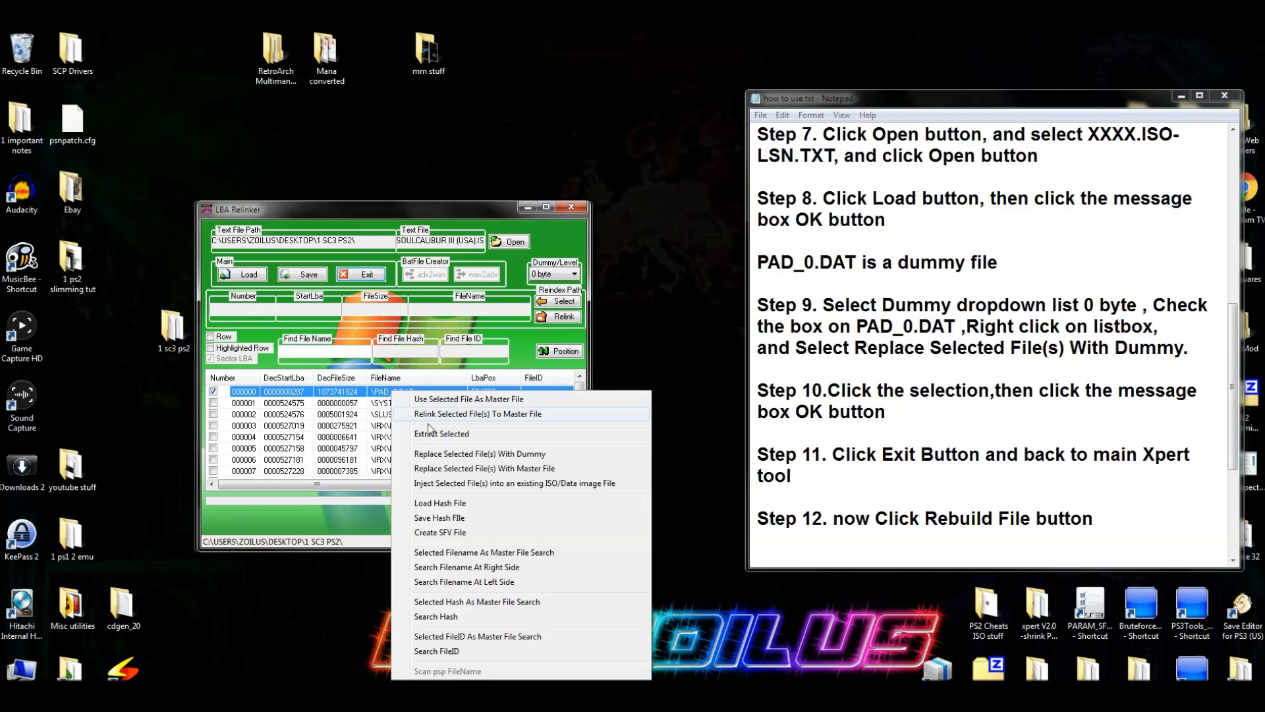
left_click(502, 454)
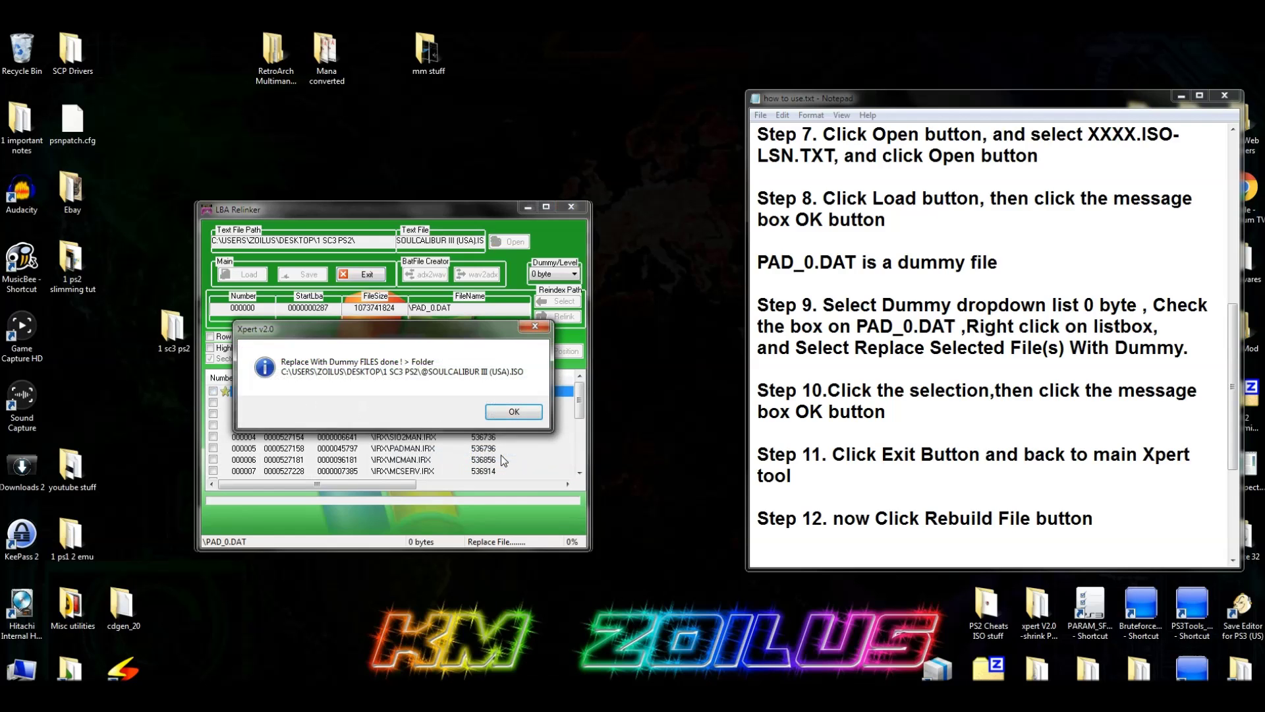
left_click(513, 413)
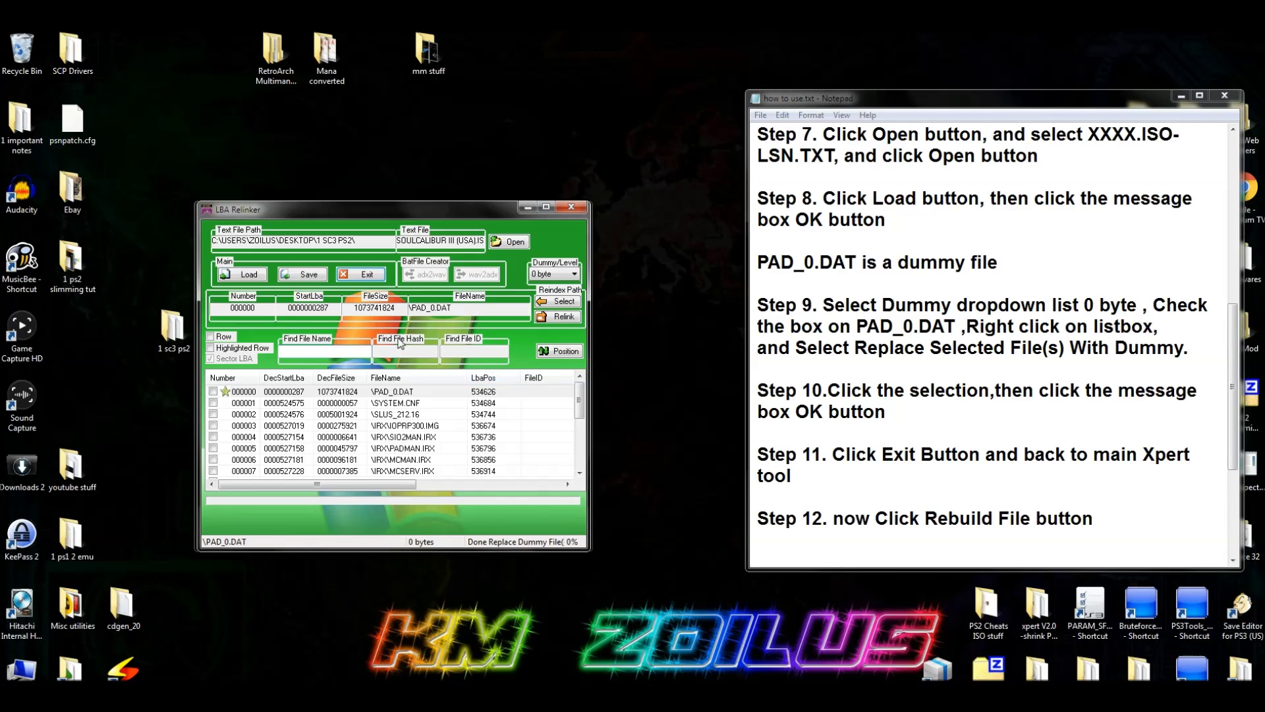
left_click(362, 275)
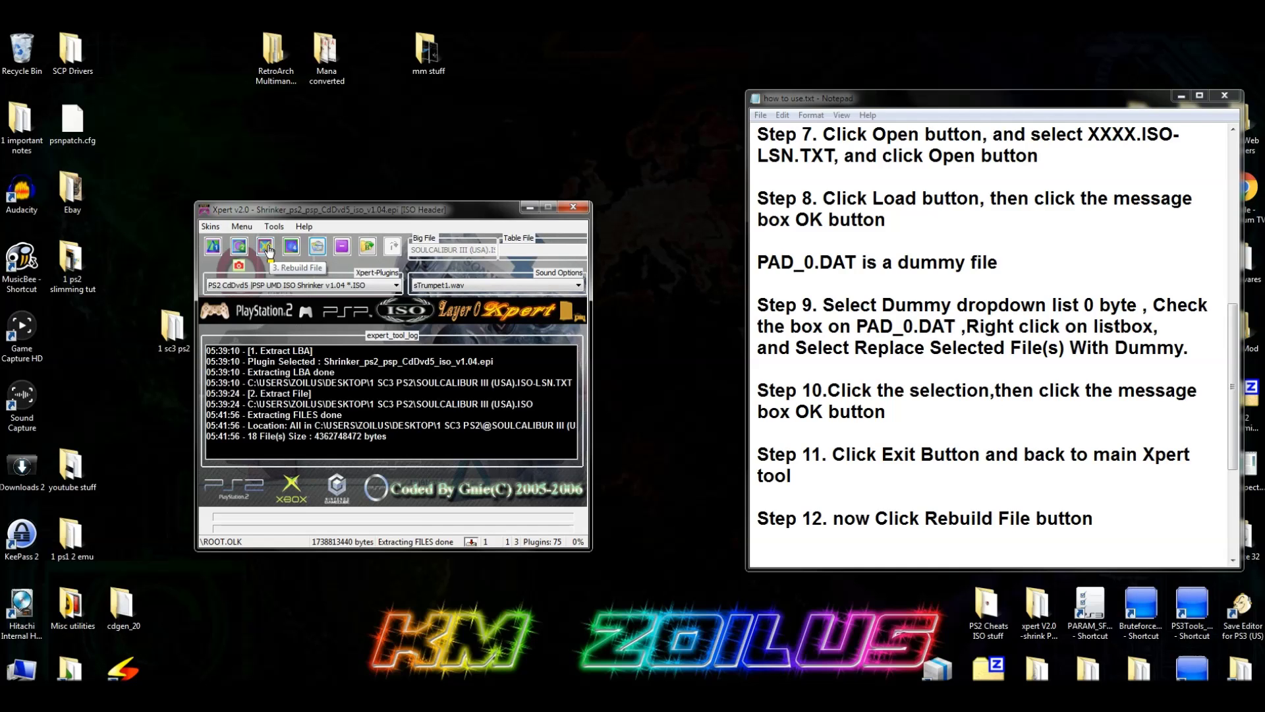
- Rebuild the ISO's files and confirm the done message
left_click(267, 249)
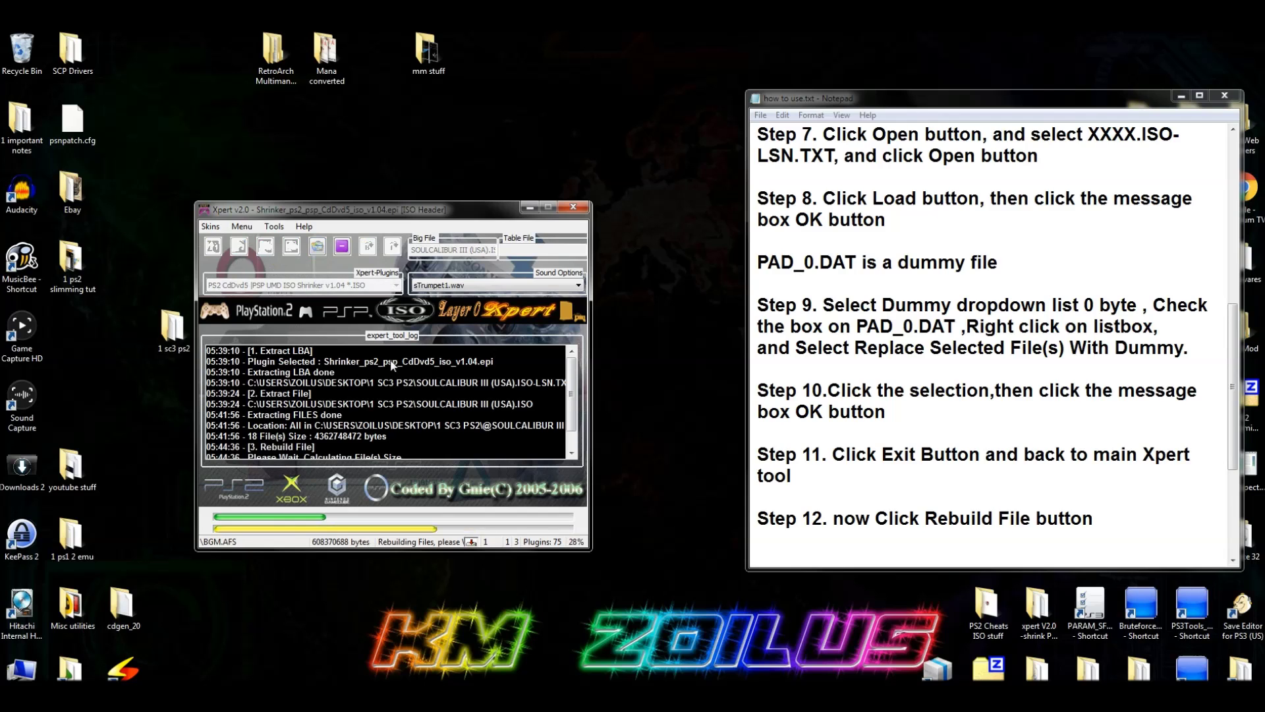
scroll(1055, 461, "down", 2)
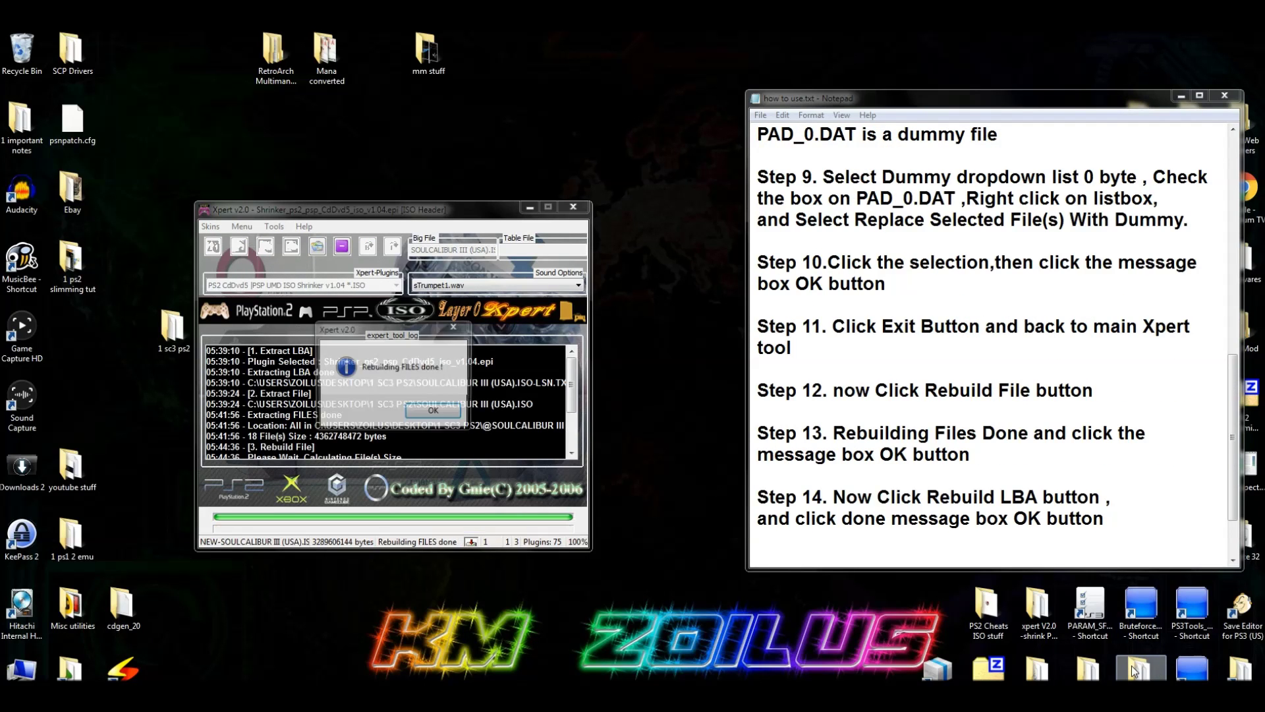
left_click(422, 412)
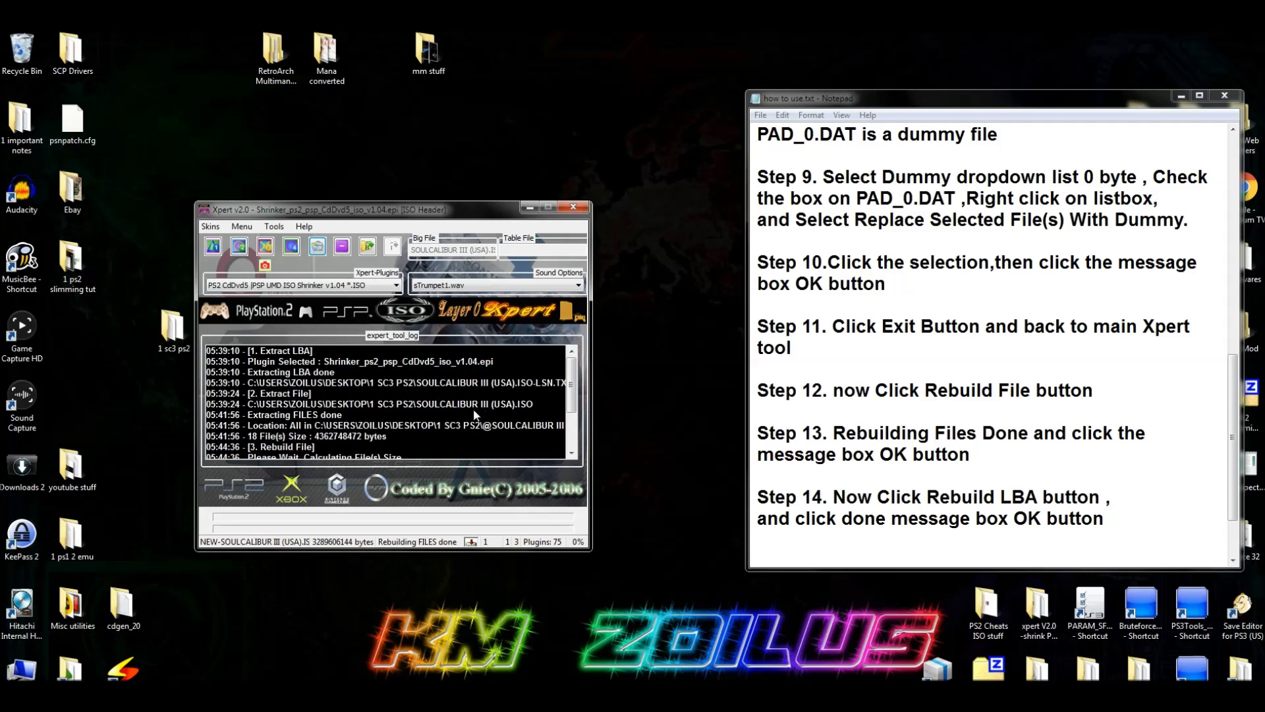
- Rebuild the LBA into the new smaller ISO, then close Xpert
left_click(290, 248)
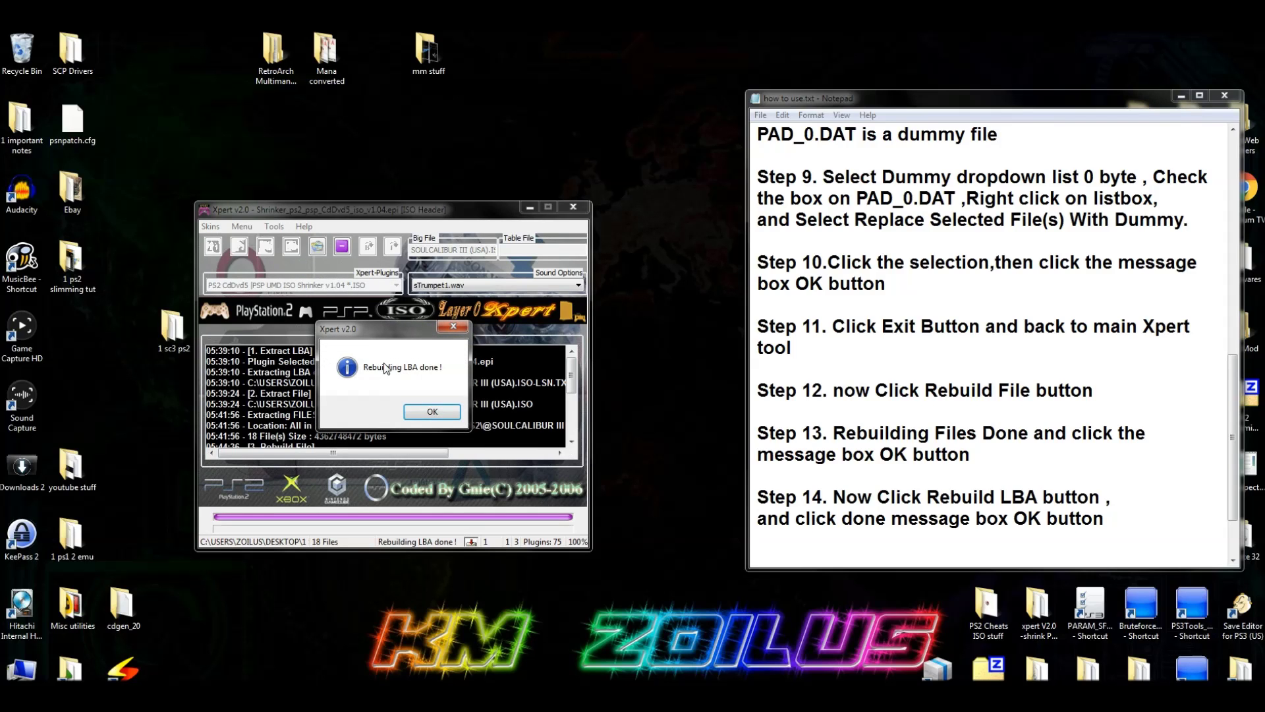
left_click(432, 412)
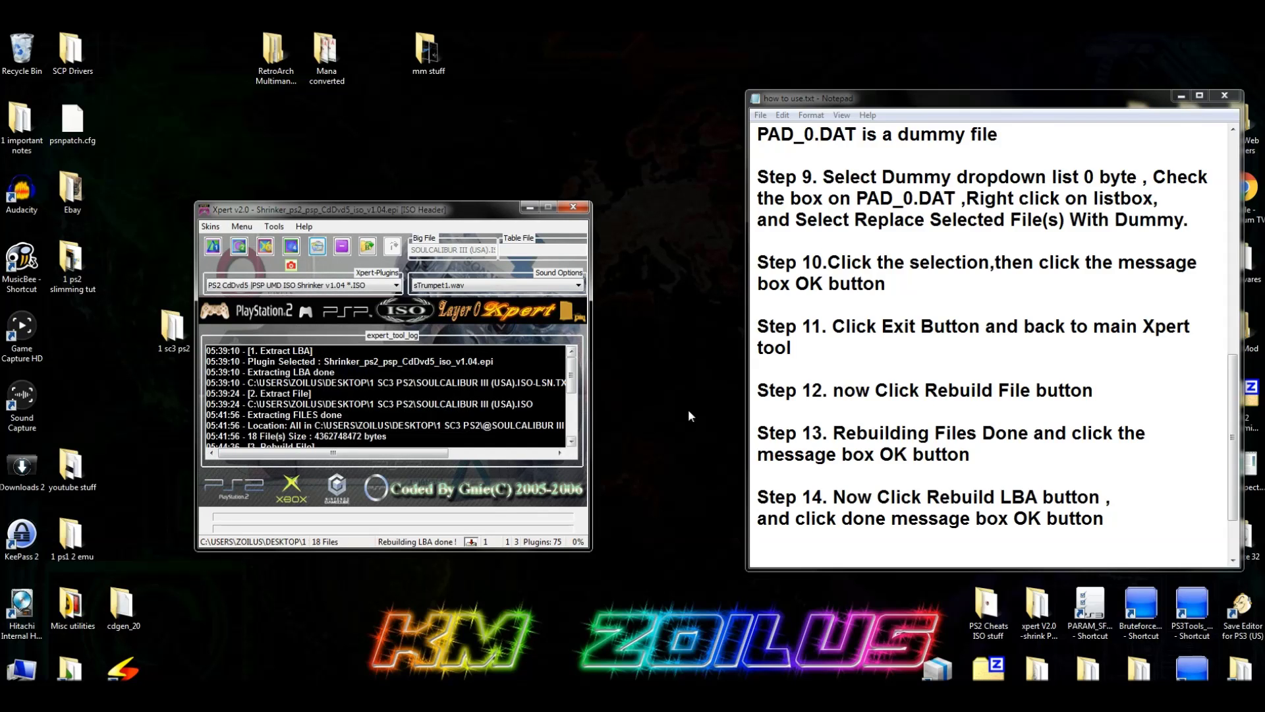
left_click(1223, 505)
scroll(1223, 506, "down", 2)
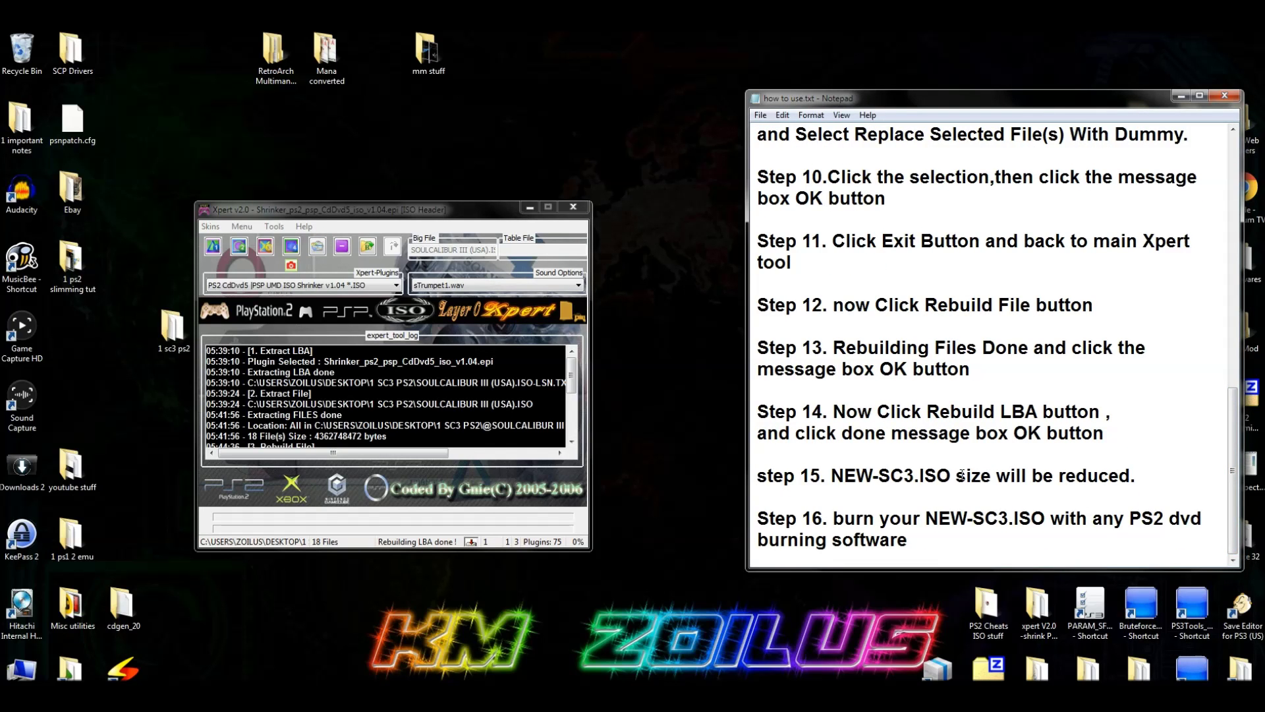
left_click(572, 208)
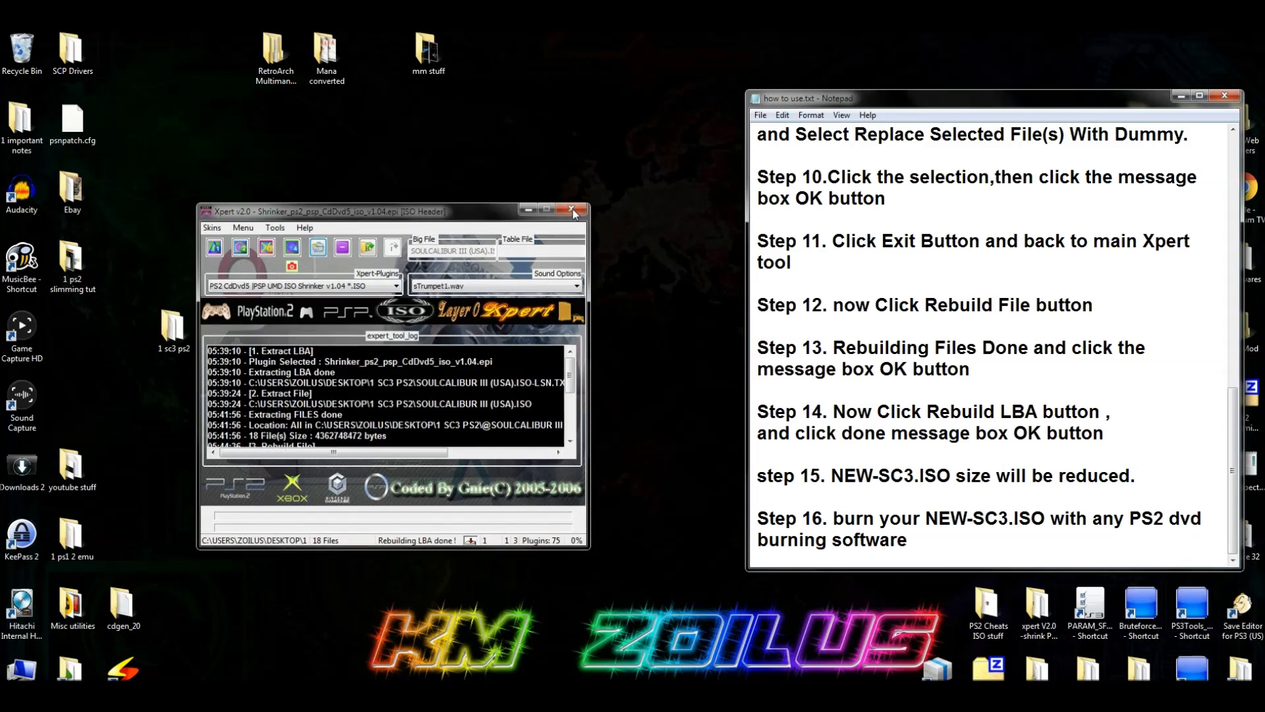
- Open the 1 sc3 ps2 folder and compare NEW-SOULCALIBUR III (USA).ISO (3.06 GB) with the 4.08 GB original
left_click(1216, 96)
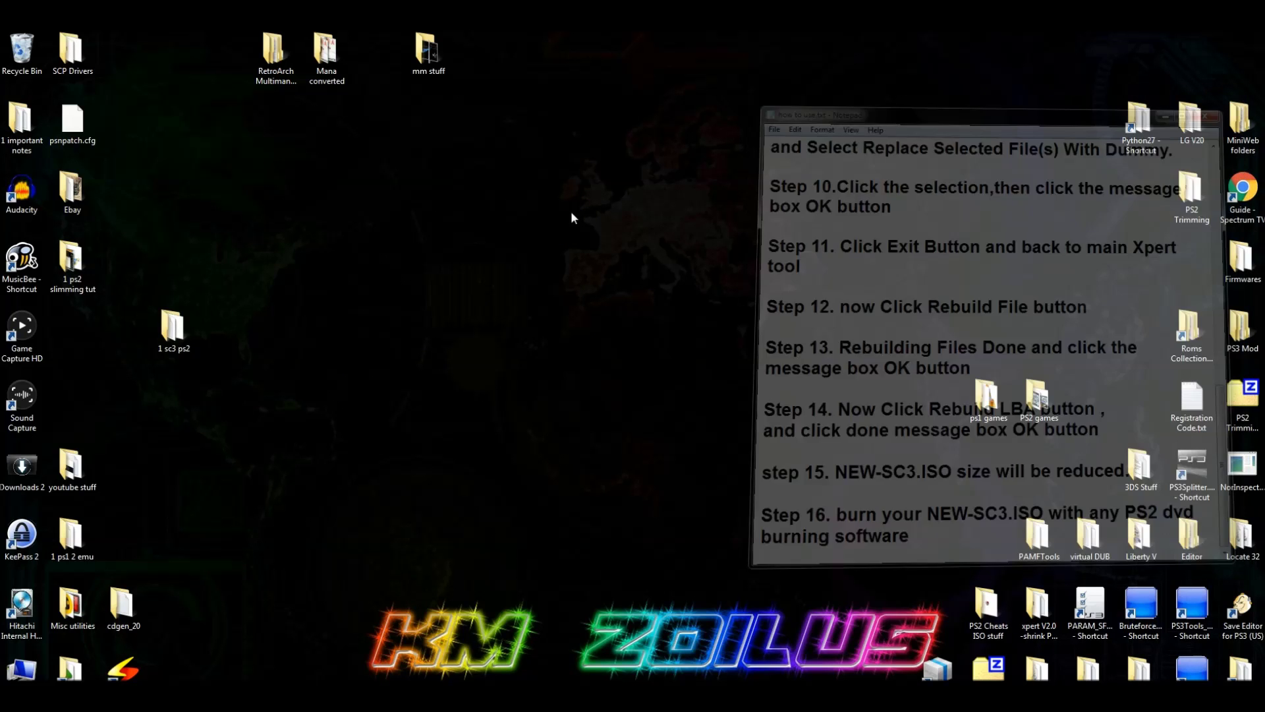
double_click(177, 335)
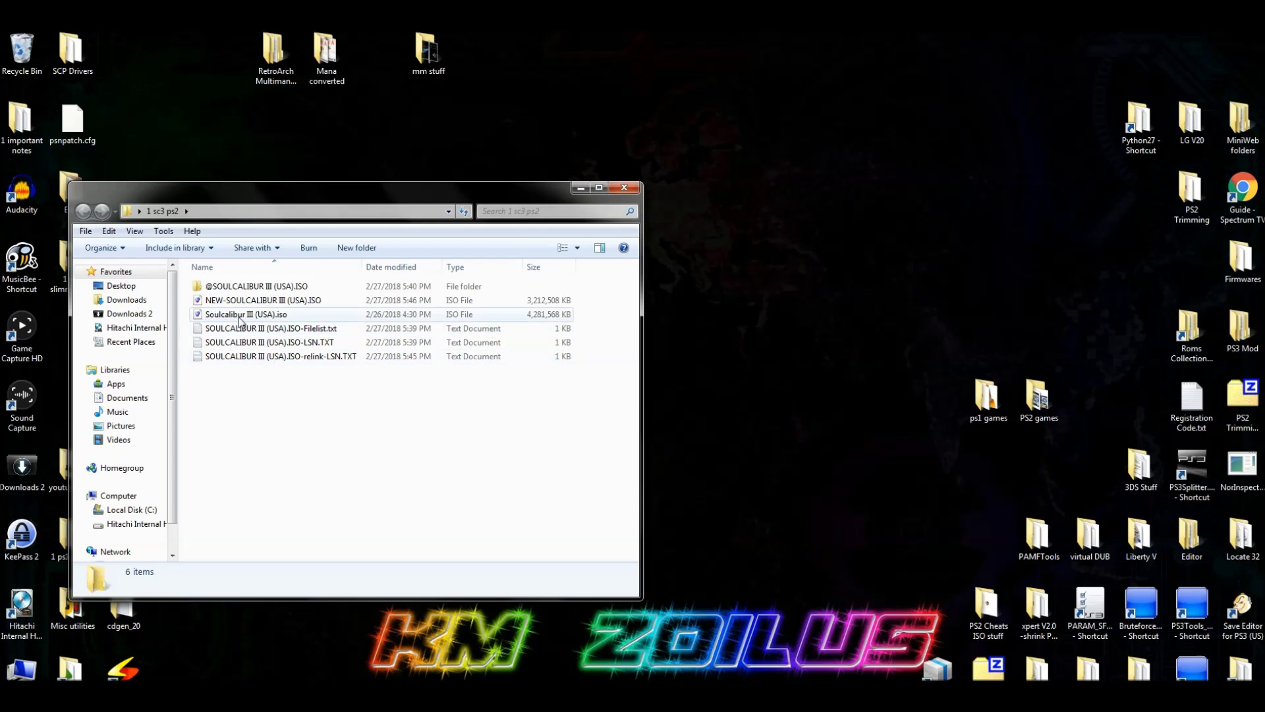
left_click(288, 302)
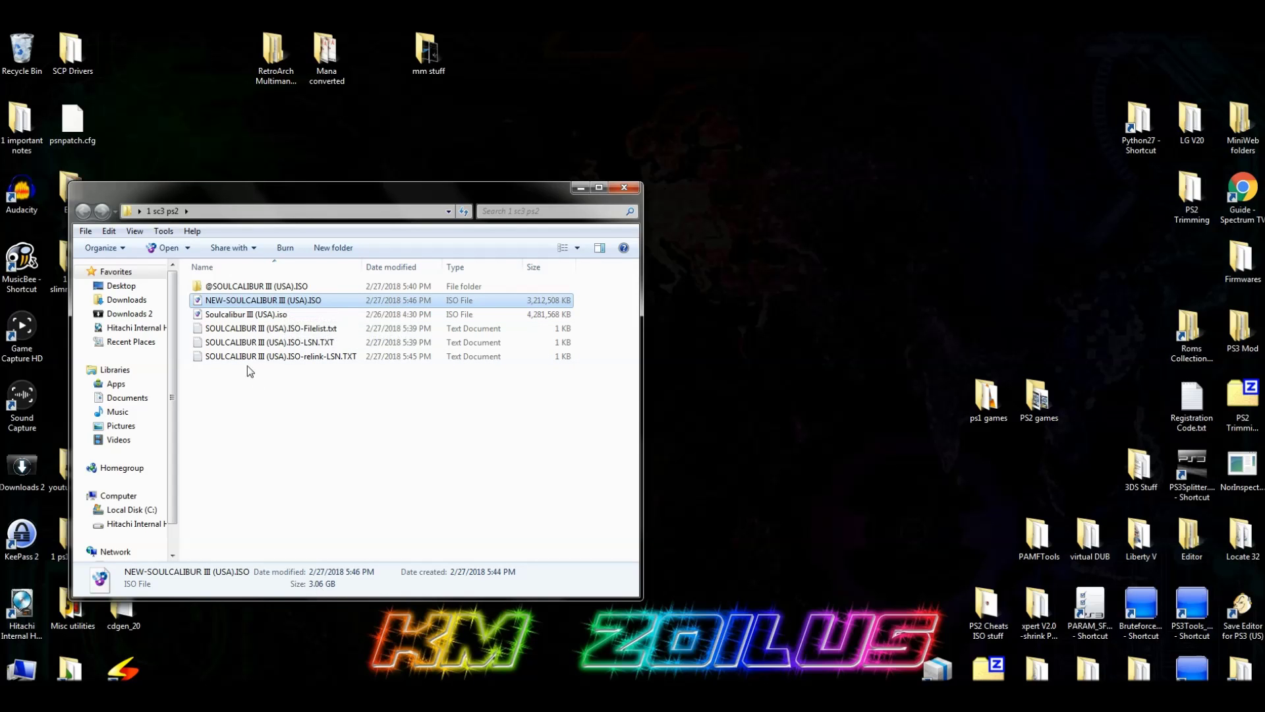
left_click(278, 319)
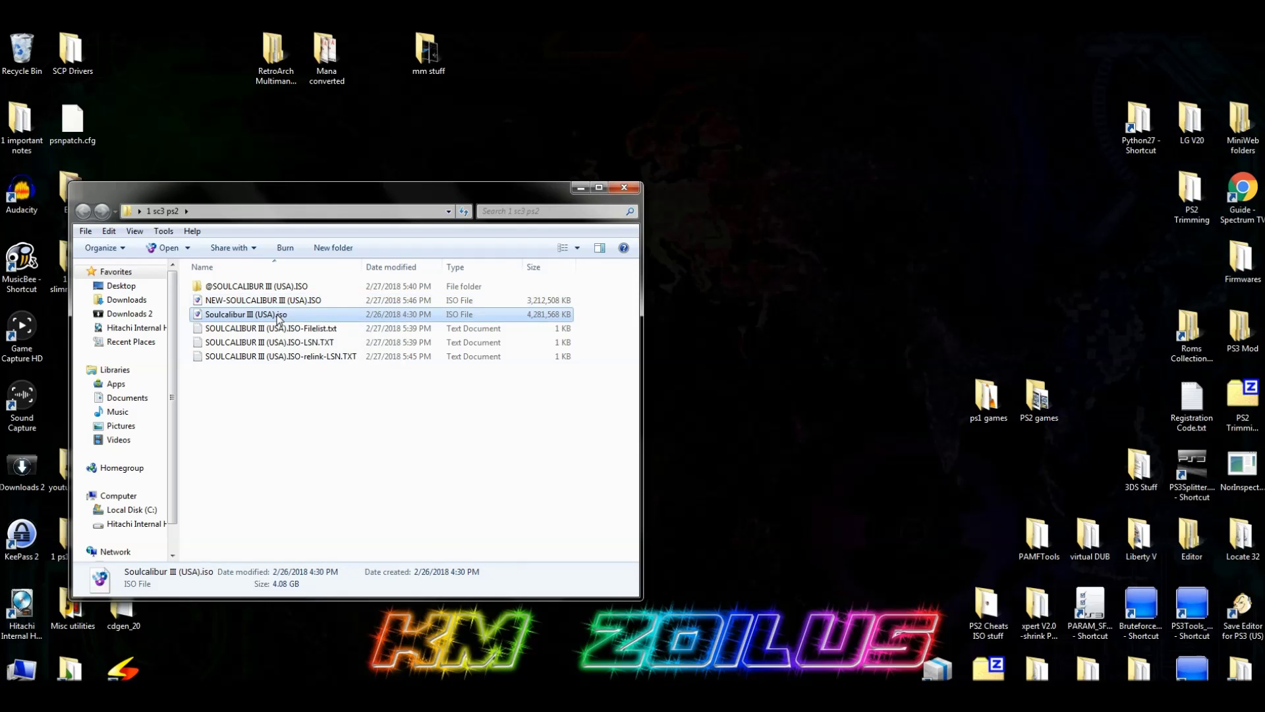
left_click(291, 303)
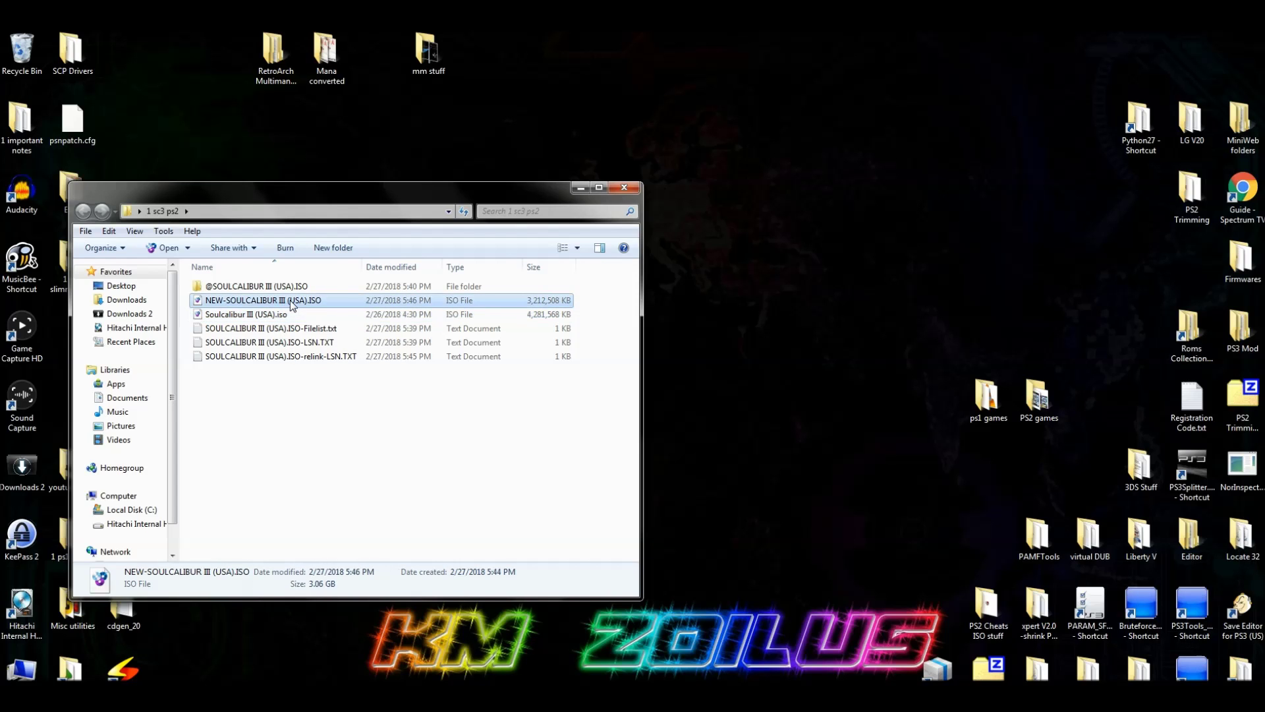